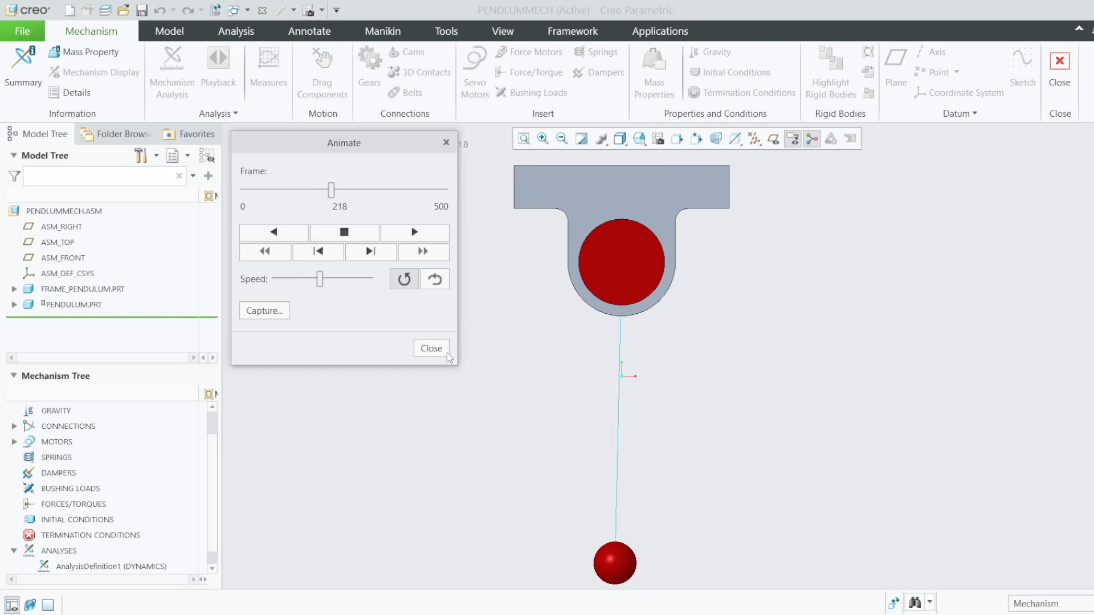
# Close the playback animation and graph measure1 against time for the AnalysisDefinition1 result set.
pyautogui.click(439, 349)
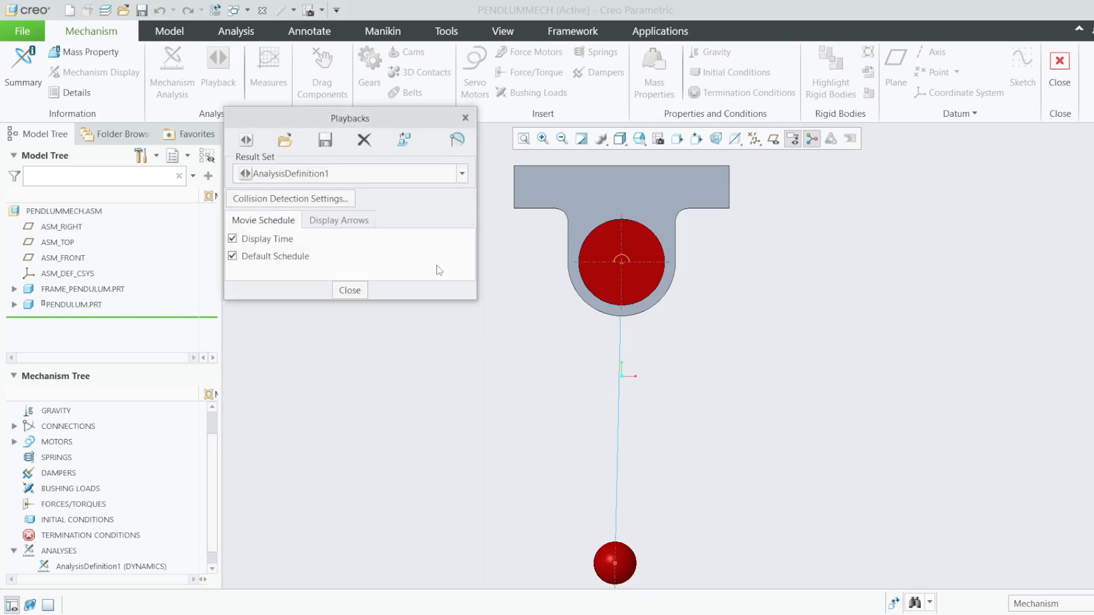
pyautogui.click(459, 118)
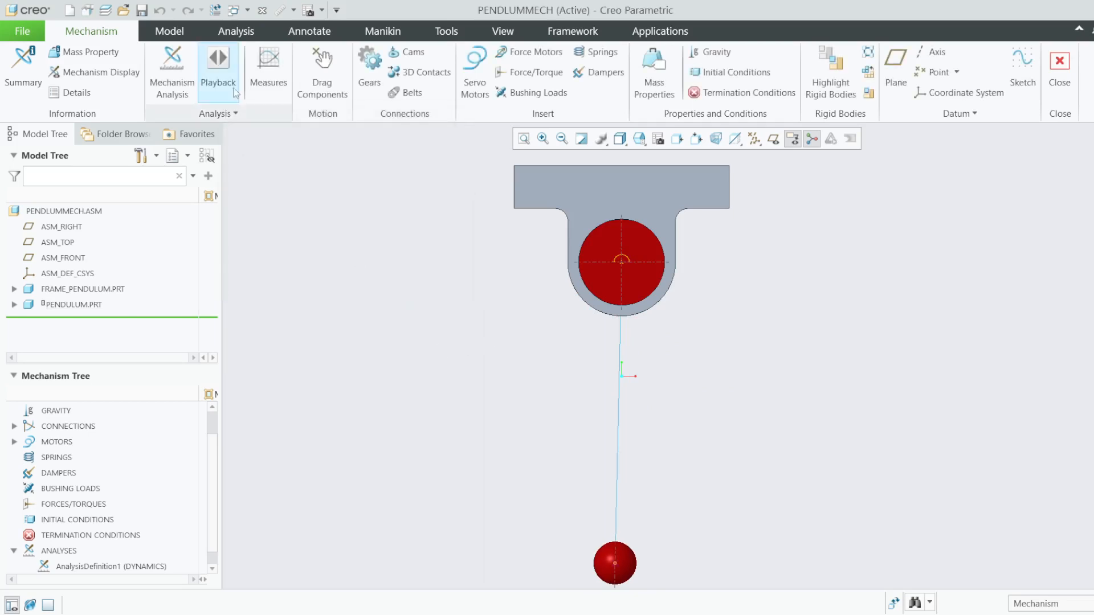
pyautogui.click(270, 71)
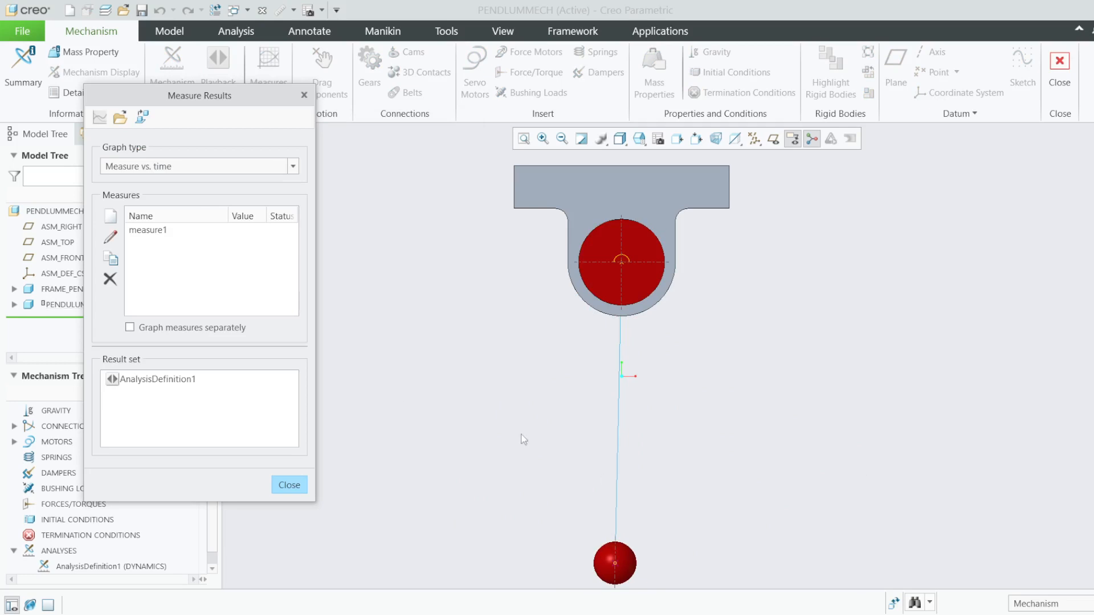
pyautogui.click(152, 379)
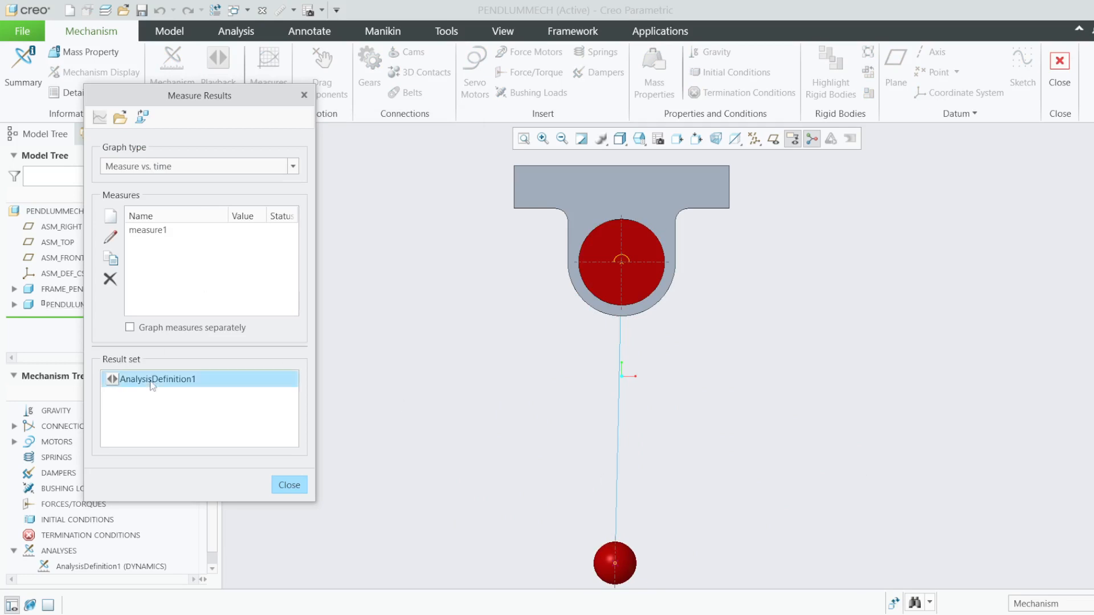
pyautogui.click(150, 238)
pyautogui.click(96, 120)
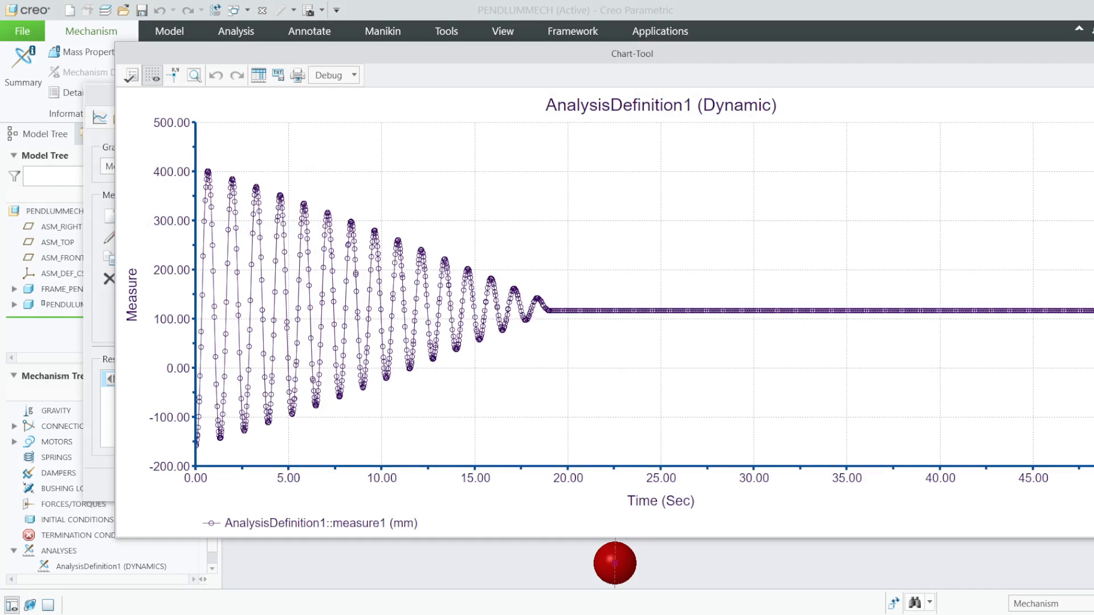
pyautogui.click(1093, 53)
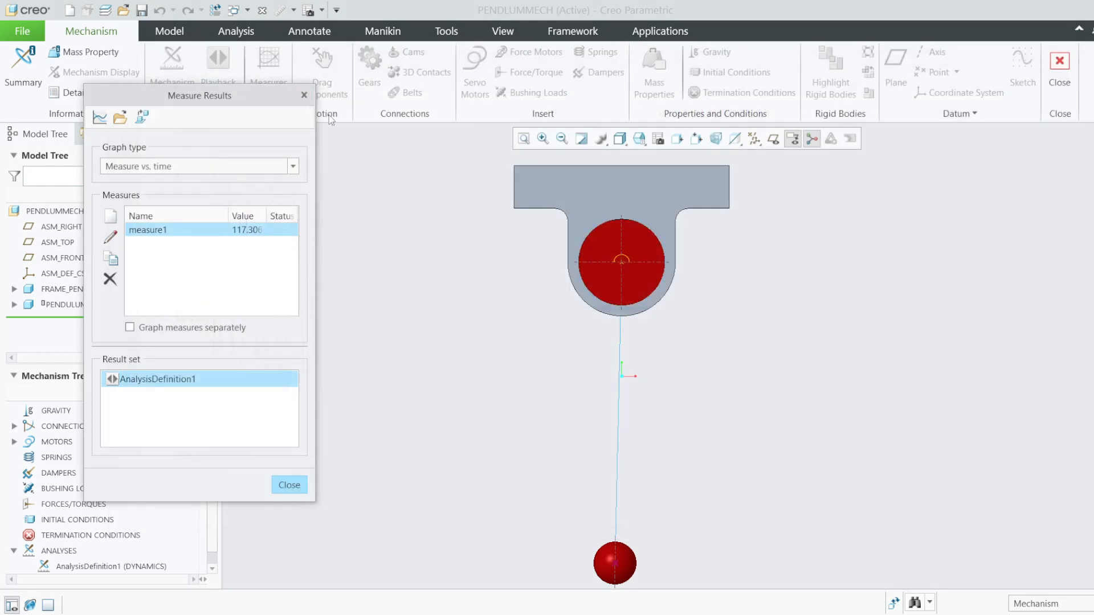
pyautogui.click(303, 95)
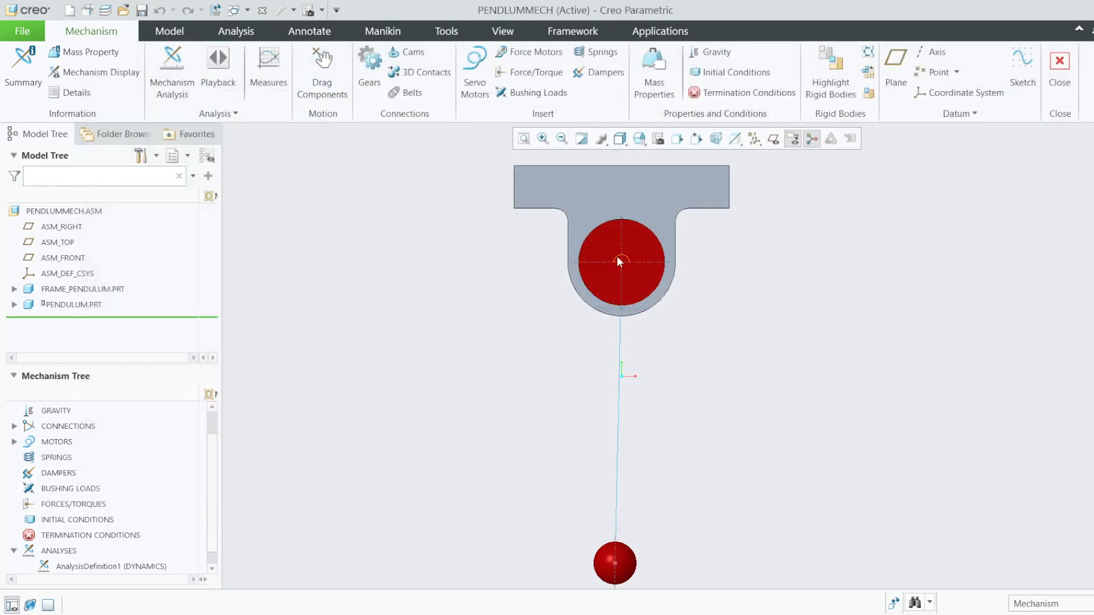
# Examine the friction settings in the dynamic properties of the pendulum joint's rotation axis, leaving the definition without changes.
pyautogui.click(617, 255)
pyautogui.click(627, 196)
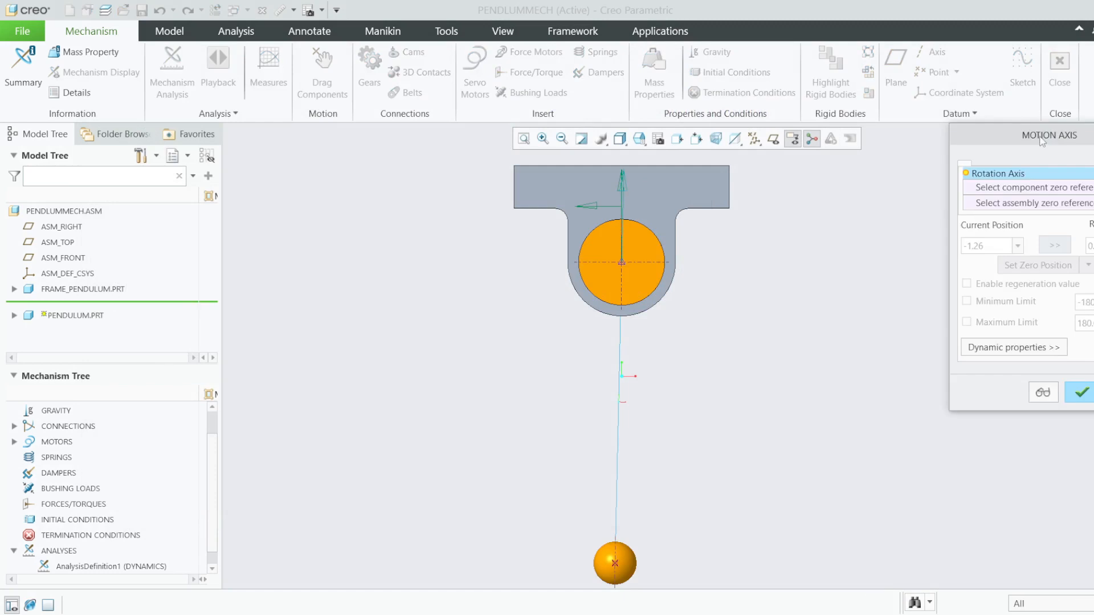
pyautogui.moveTo(1042, 141); pyautogui.dragTo(405, 161)
pyautogui.click(380, 369)
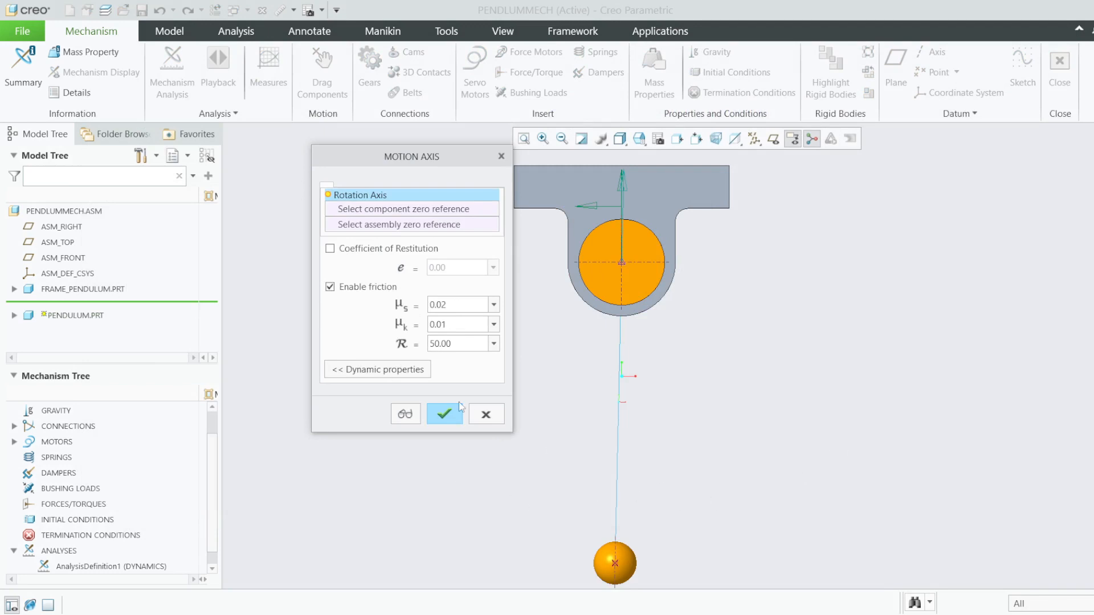
pyautogui.click(488, 419)
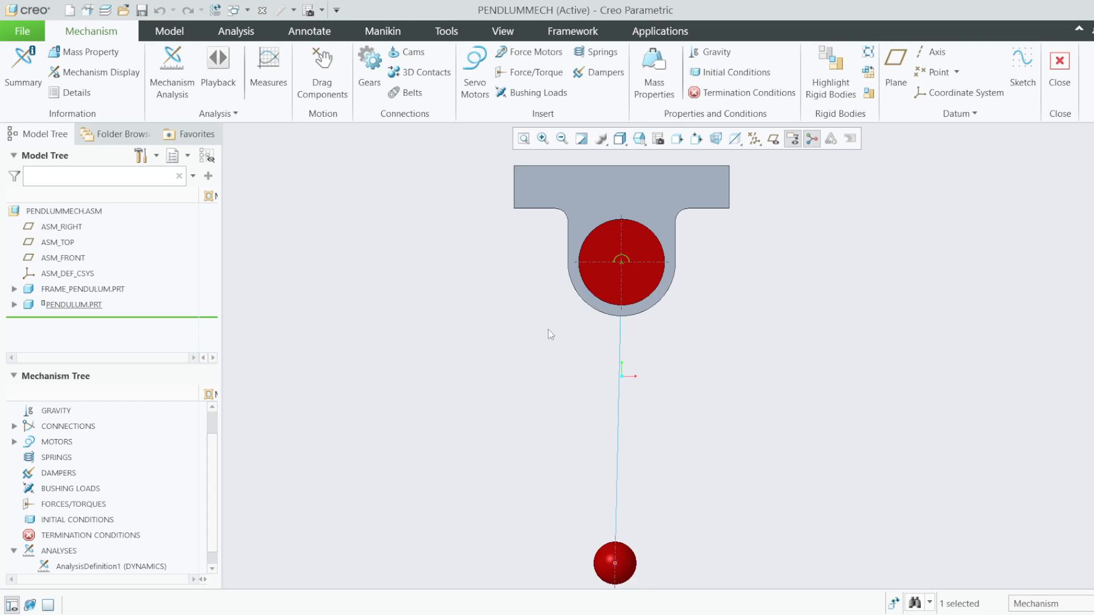
# Leave the mechanism environment, saving the AnalysisDefinition1 playback, and open FRAME_PENDULUM.PRT from the assembly.
pyautogui.click(1057, 77)
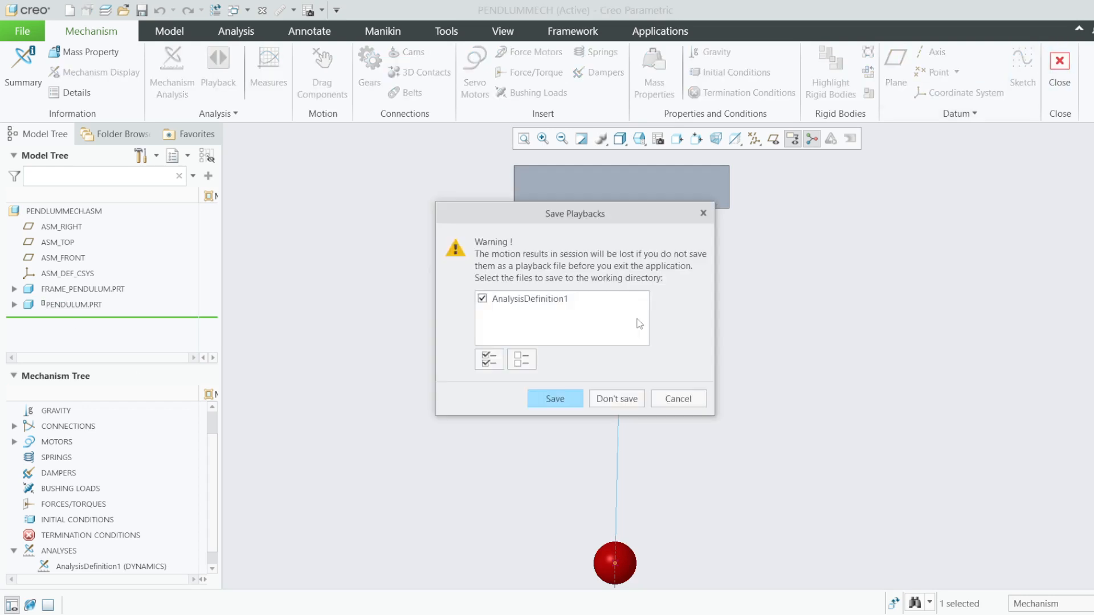
pyautogui.click(545, 400)
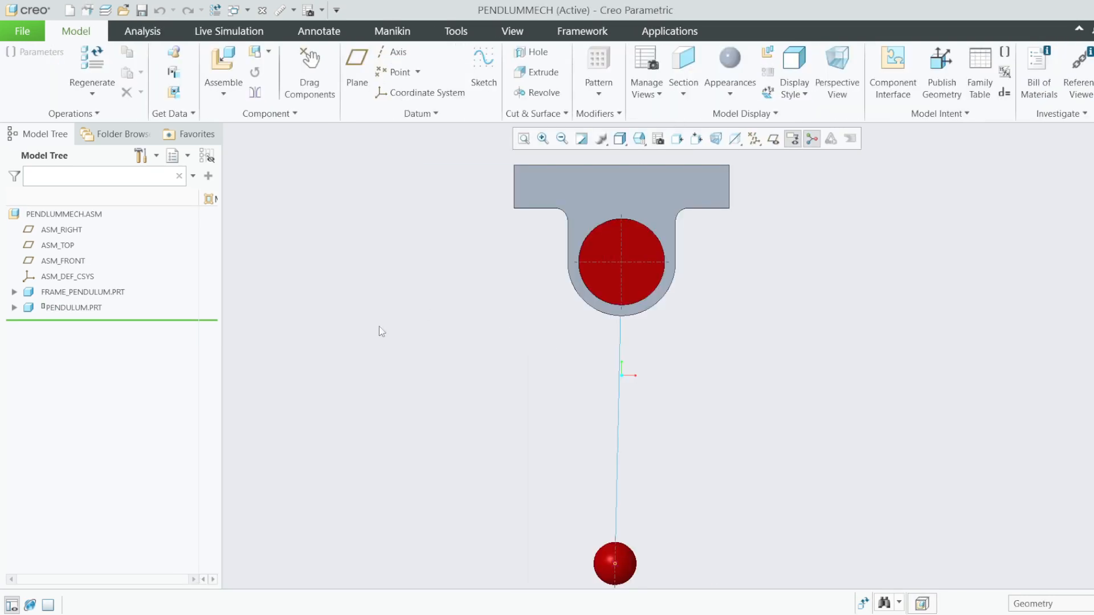
pyautogui.click(78, 294)
pyautogui.click(104, 234)
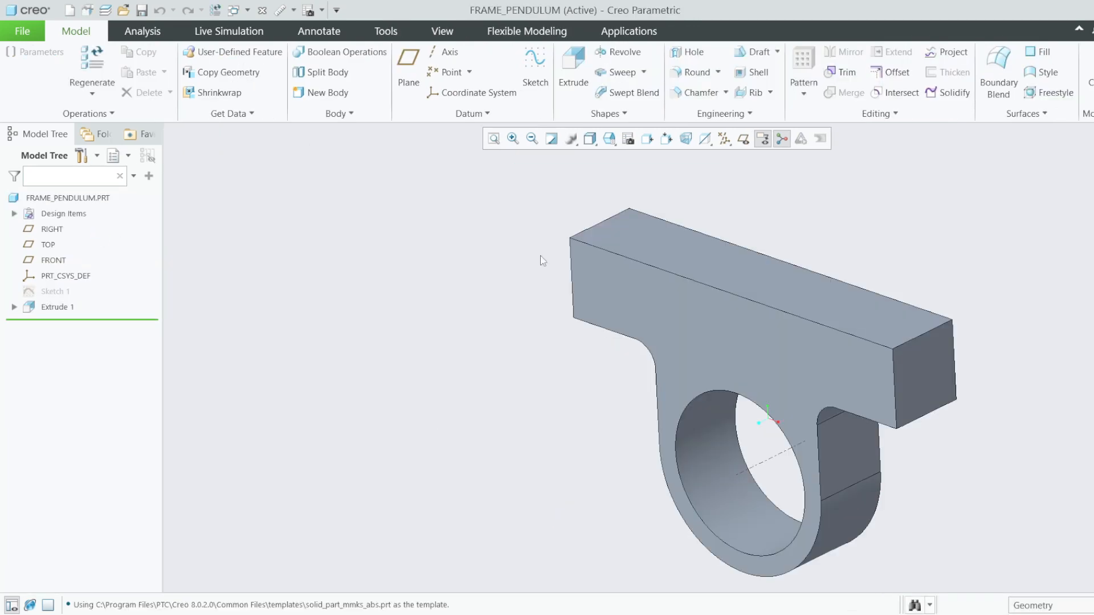
# Open the frame's Sketch 1 in 2D orientation, reposition the hole's diameter dimension outside the profile and accept the sketch.
pyautogui.rightClick(45, 293)
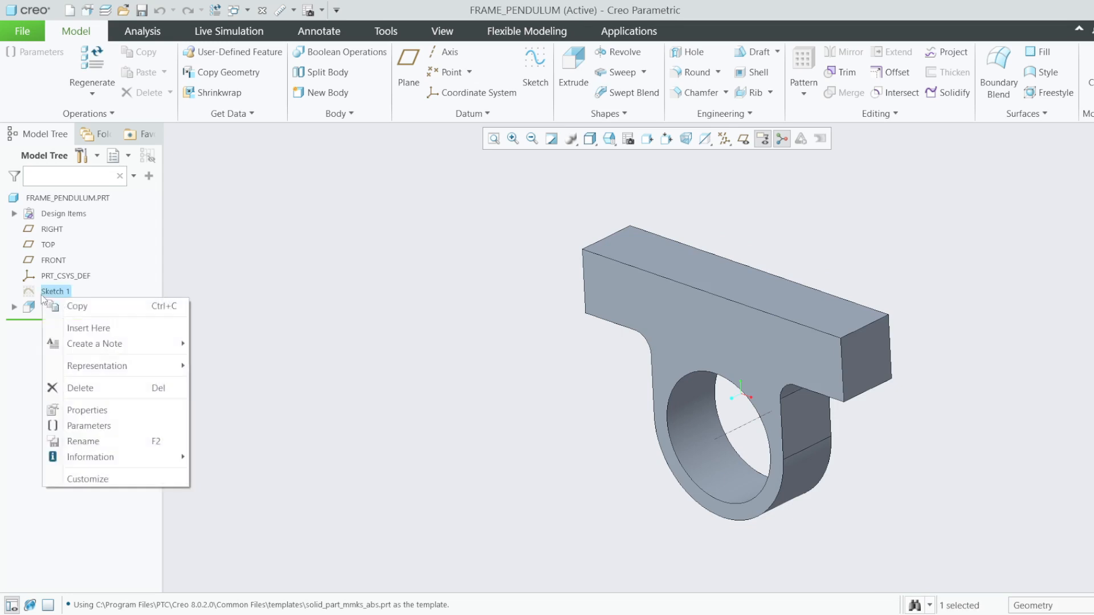
pyautogui.click(70, 233)
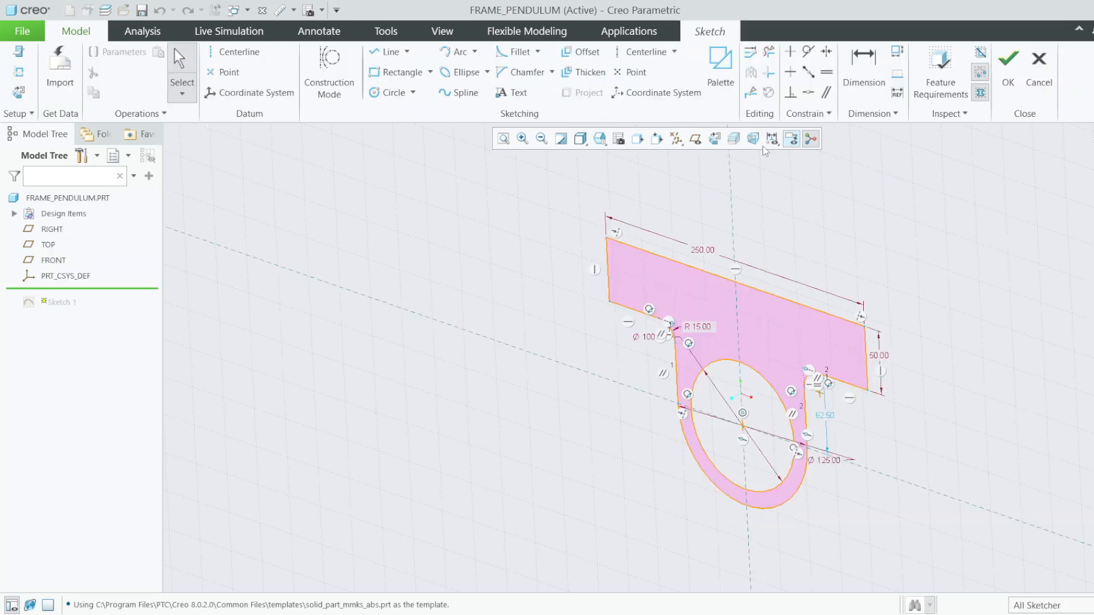
pyautogui.click(713, 139)
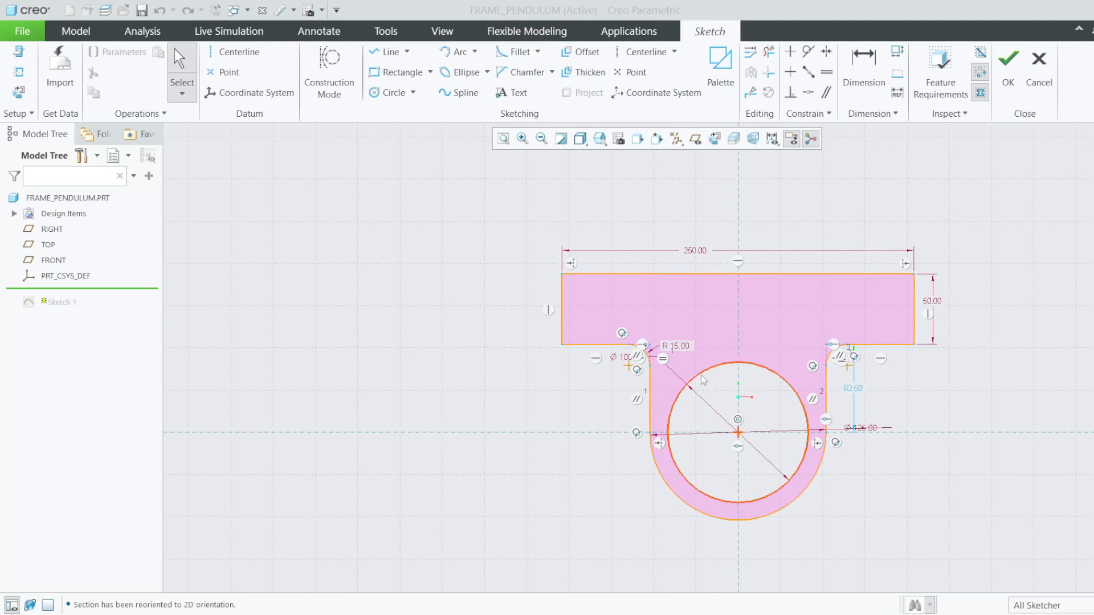
pyautogui.scroll(1, 769, 458)
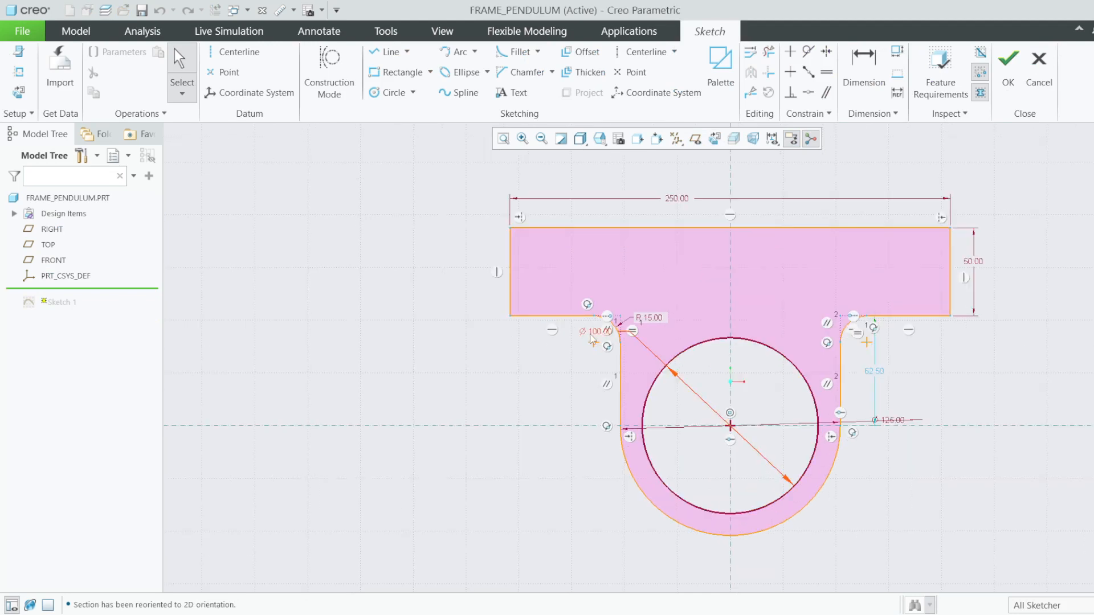
pyautogui.moveTo(591, 332); pyautogui.dragTo(569, 416)
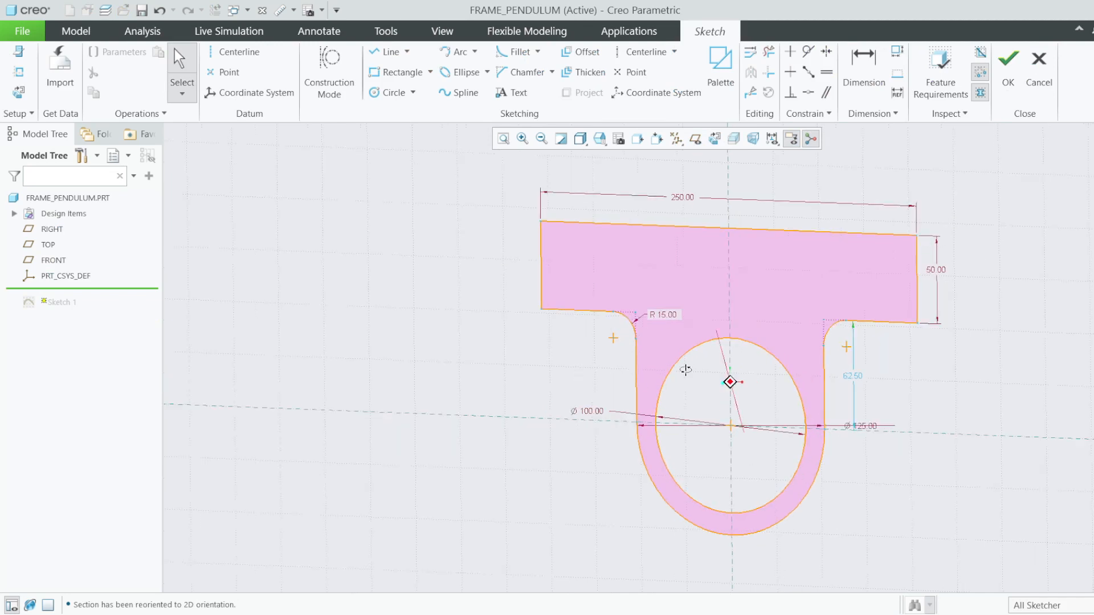
pyautogui.click(1008, 58)
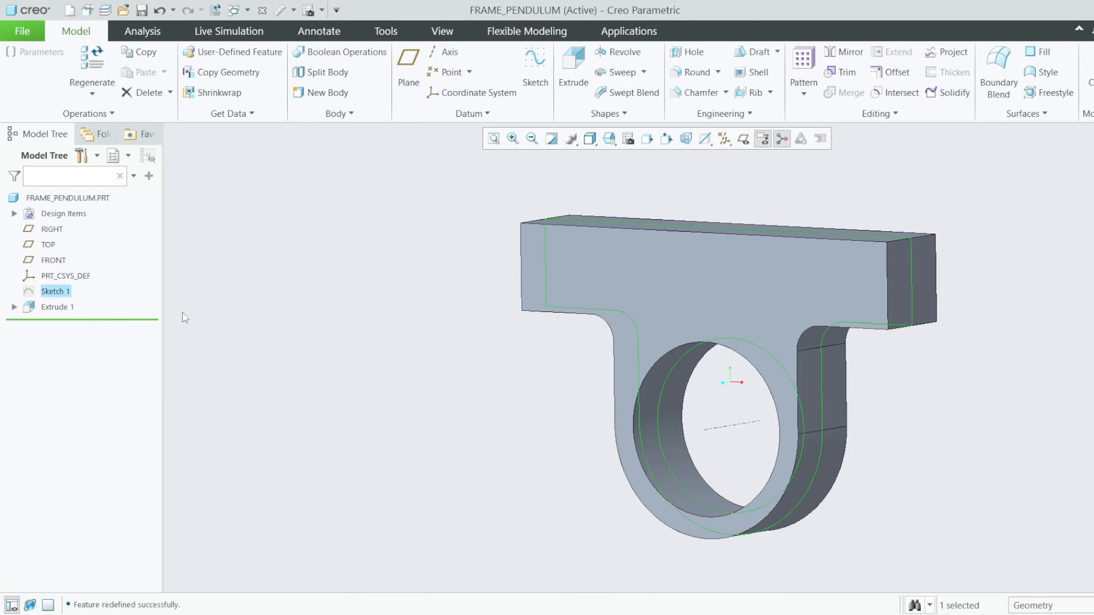
# Redefine the frame's Extrude 1 with the Symmetric depth option and accept it.
pyautogui.rightClick(57, 307)
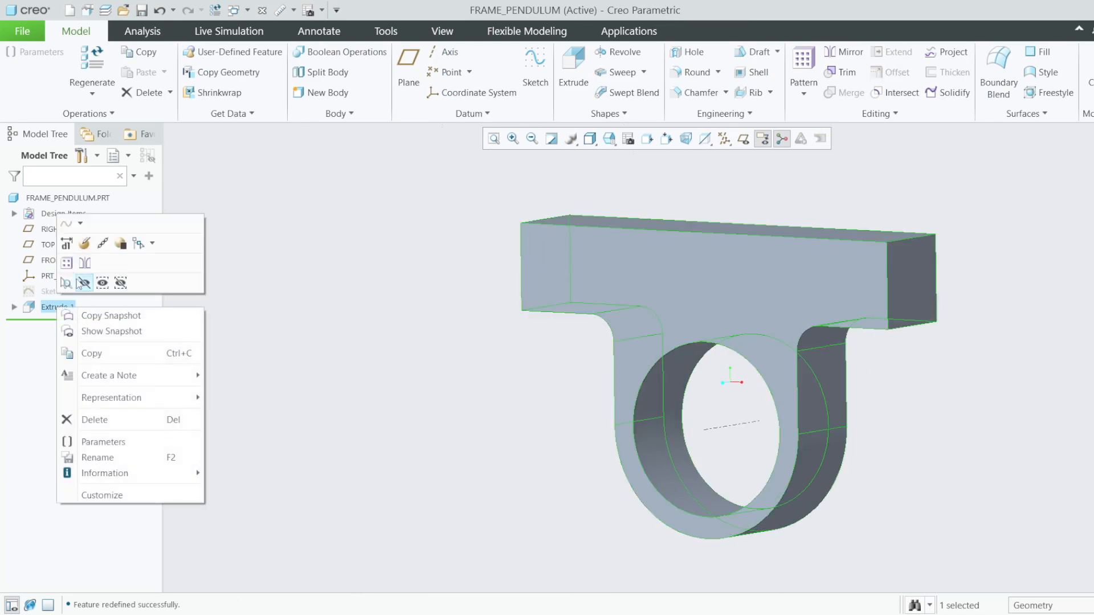
pyautogui.click(80, 244)
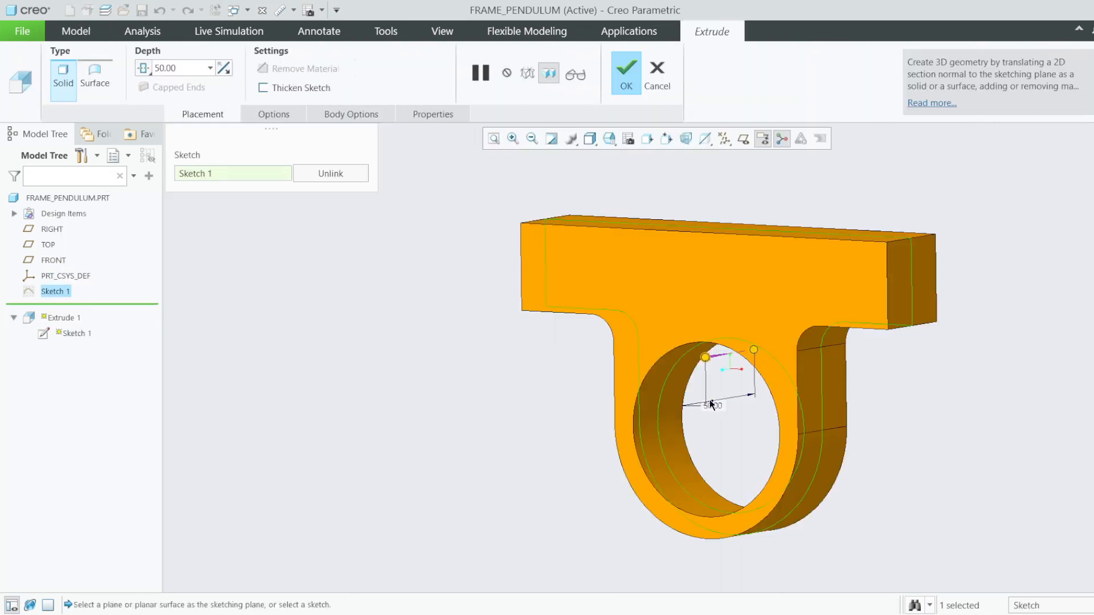
pyautogui.click(143, 67)
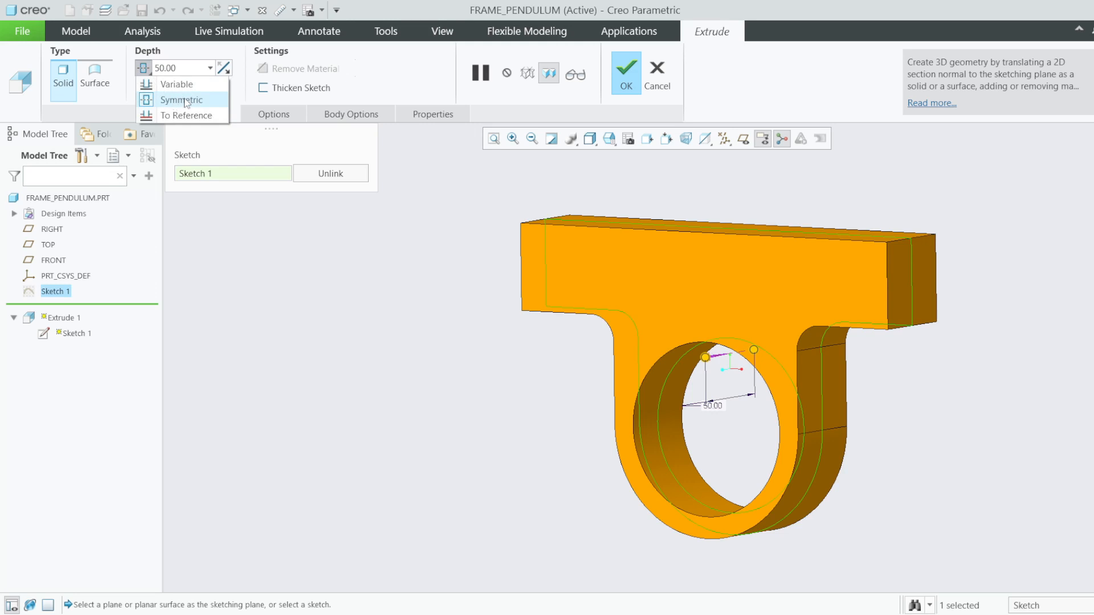
pyautogui.click(185, 102)
pyautogui.click(625, 77)
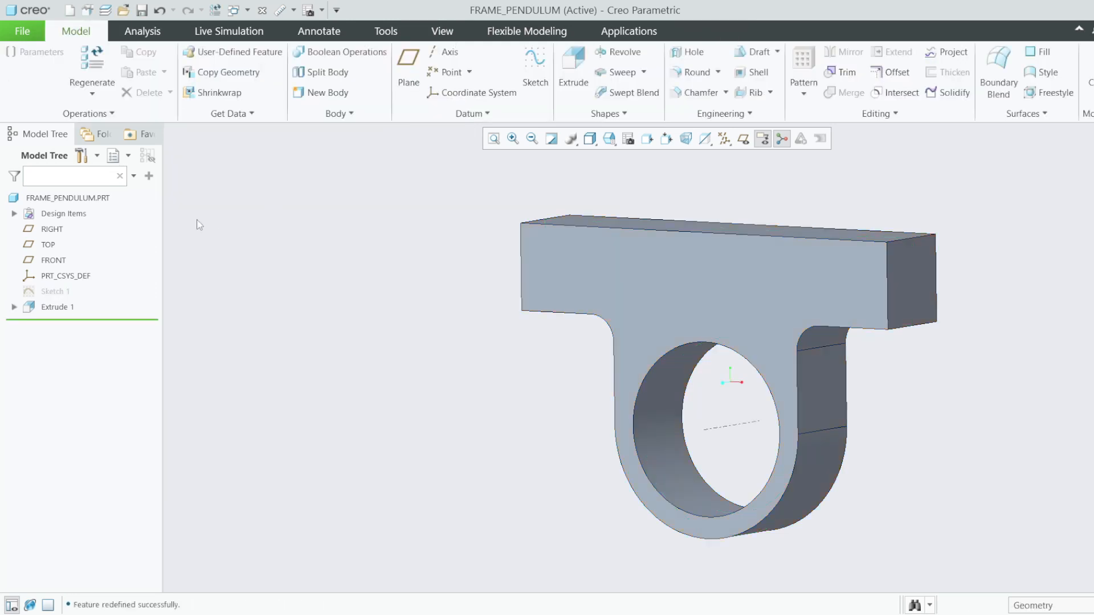
# Switch to PENDULUM.PRT and review the definition of Sketch 1.
pyautogui.click(234, 10)
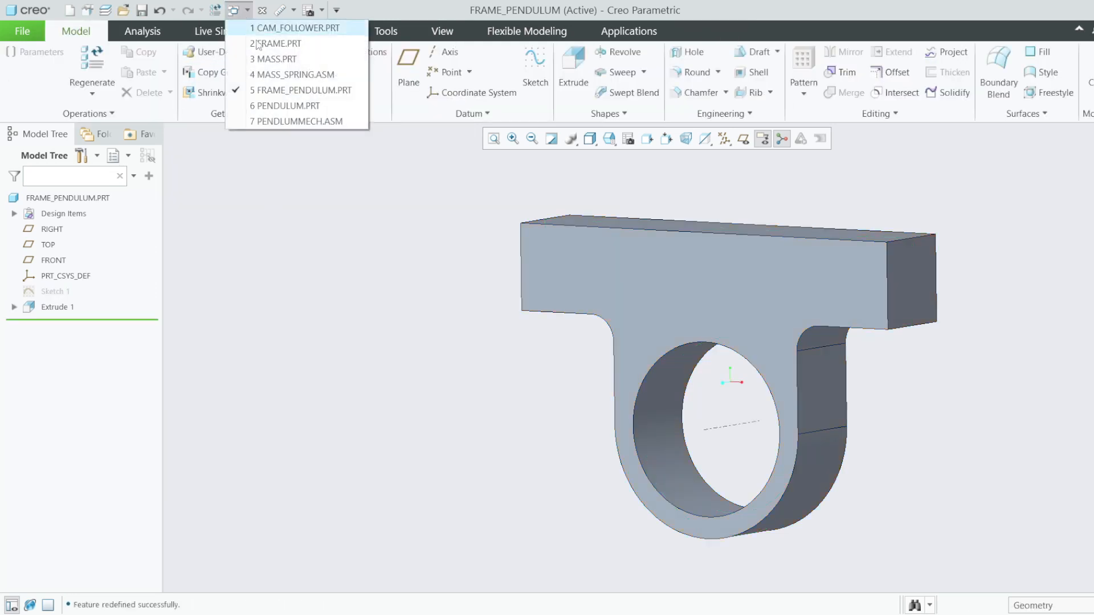
pyautogui.click(280, 105)
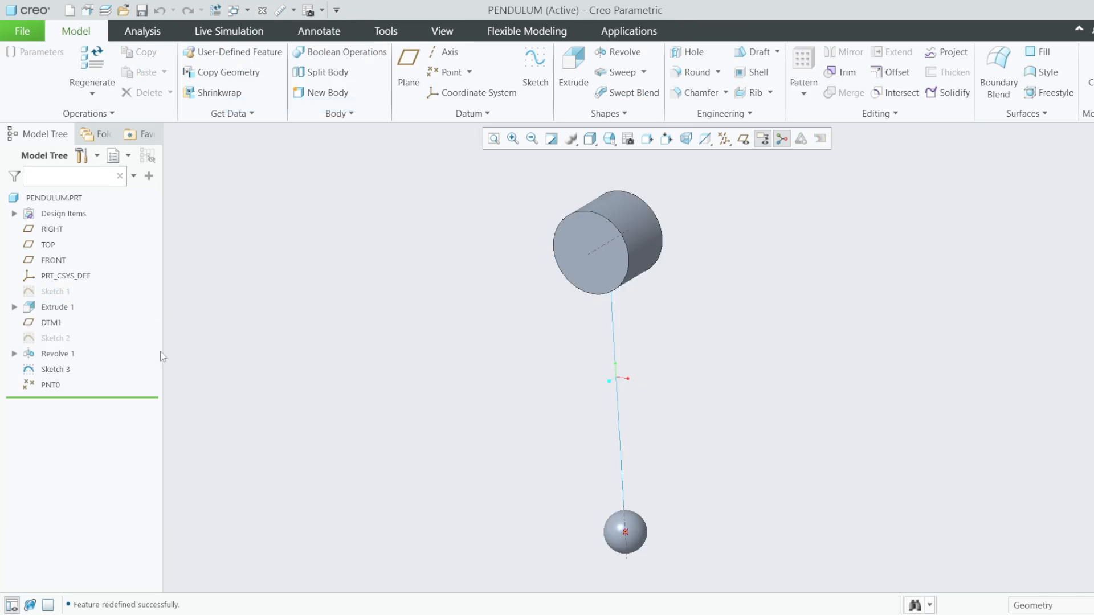
pyautogui.rightClick(59, 291)
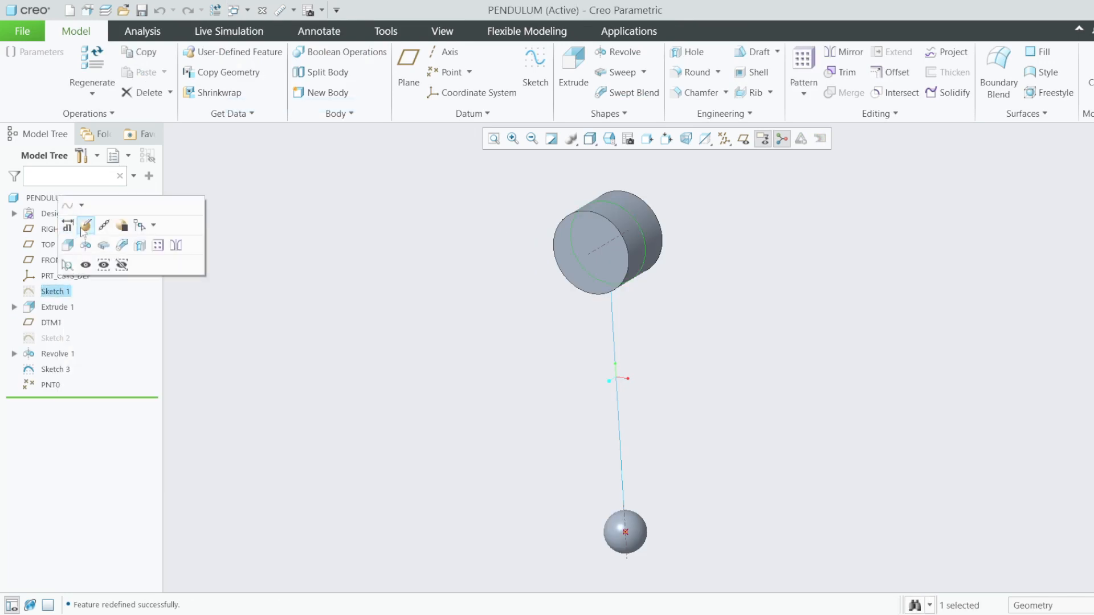
pyautogui.click(85, 226)
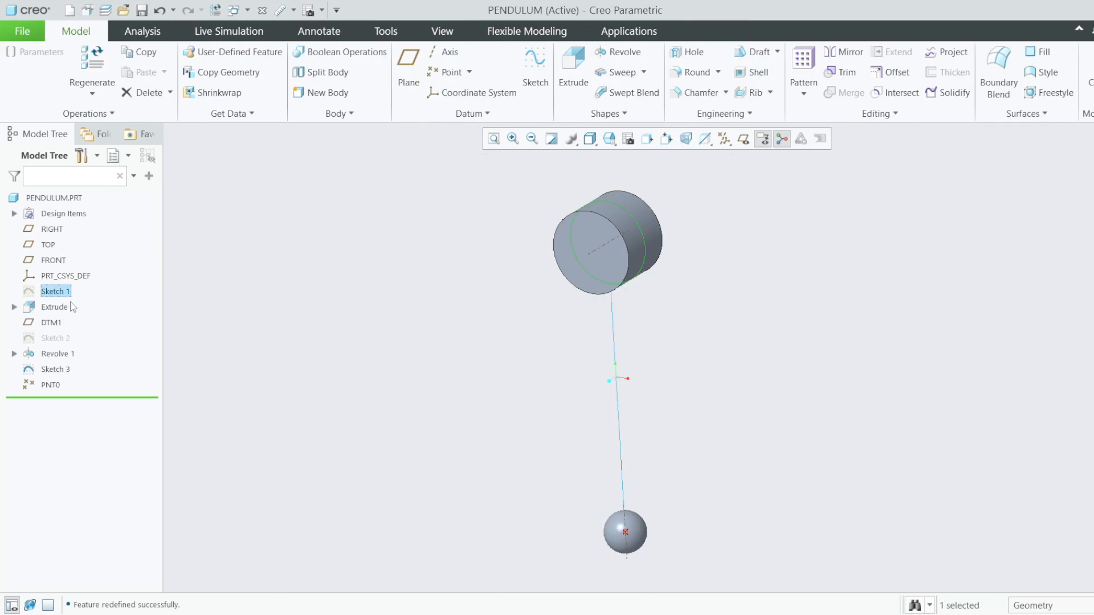
# Review the depth definition of the pendulum cylinder's Extrude 1 and accept it.
pyautogui.rightClick(73, 307)
pyautogui.click(81, 249)
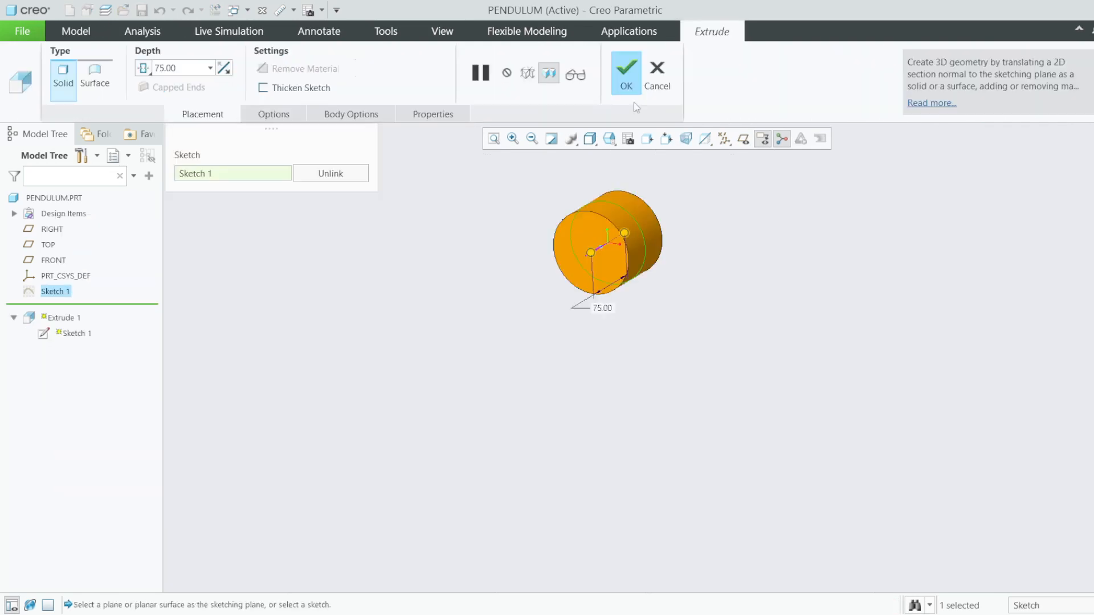
pyautogui.click(628, 81)
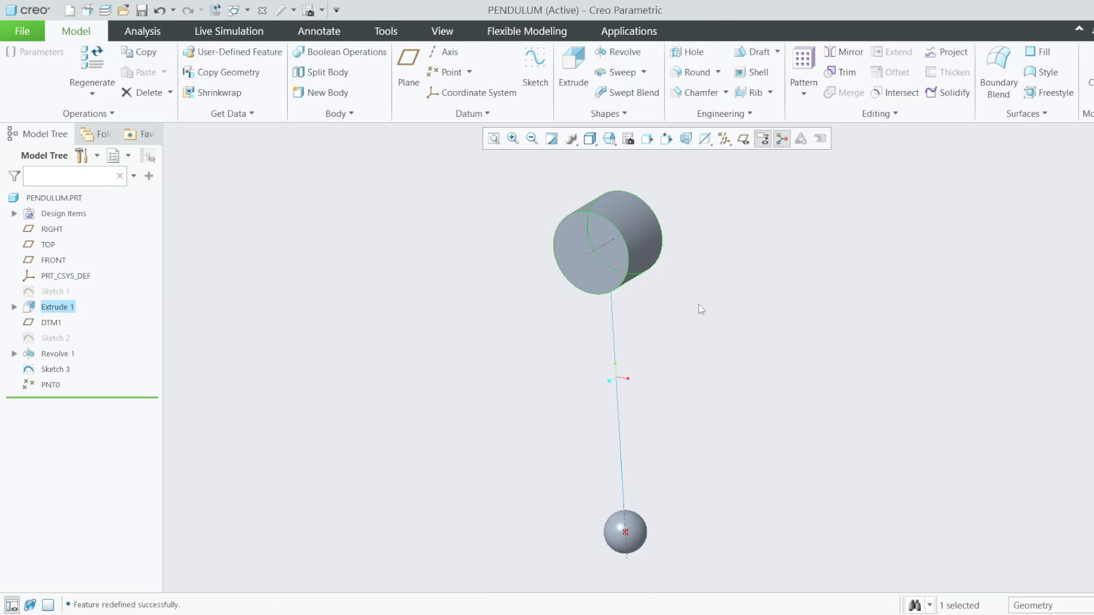
# Display the datum planes and examine the position of DTM1 relative to the pendulum's cylinder from several angles.
pyautogui.click(54, 325)
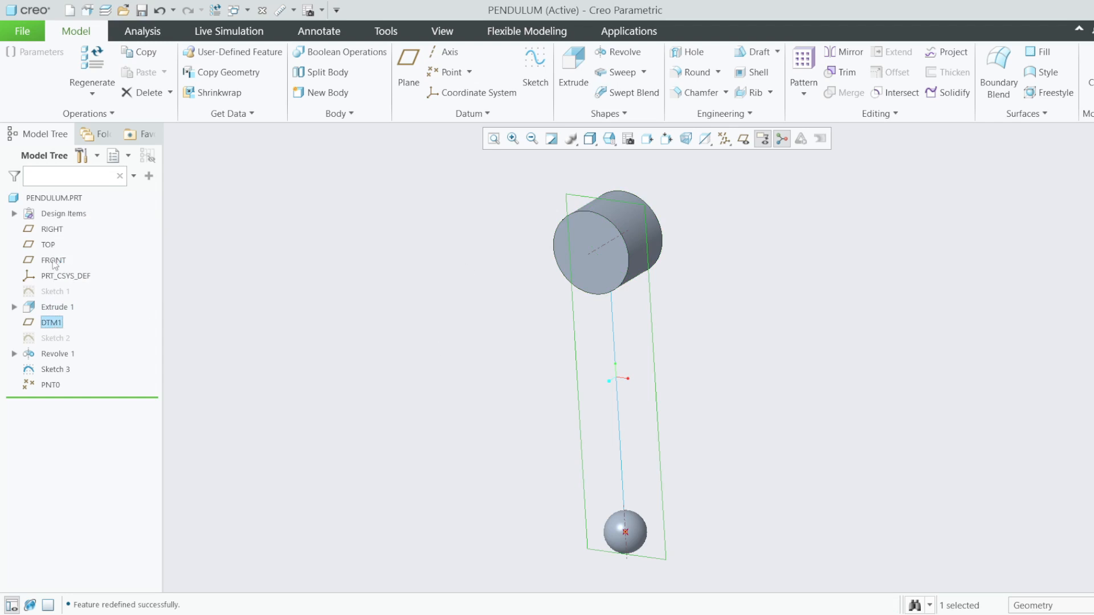
pyautogui.click(744, 138)
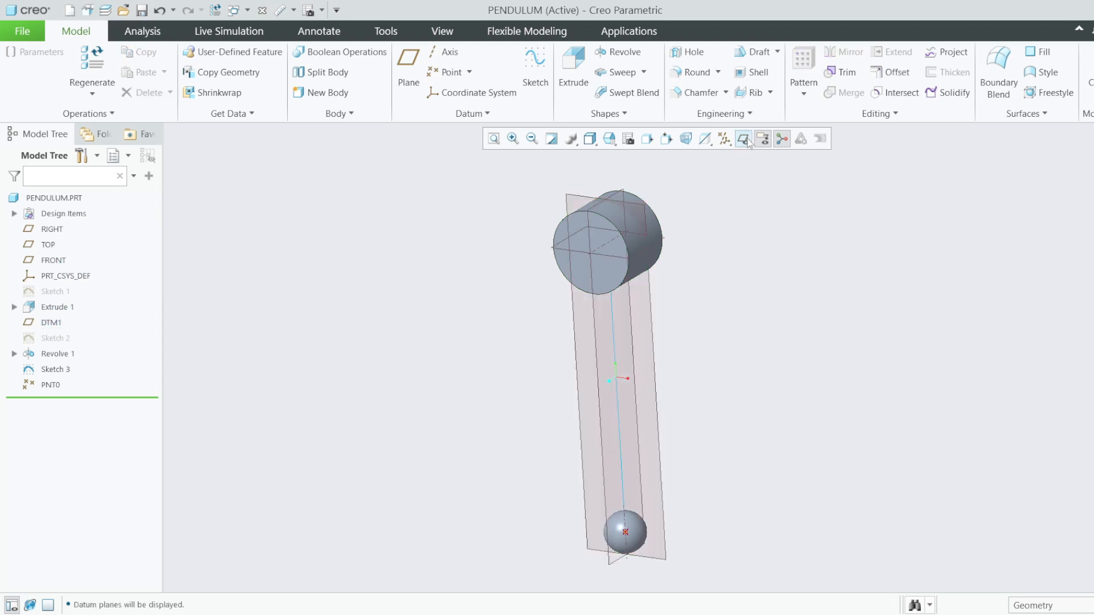
pyautogui.click(642, 207)
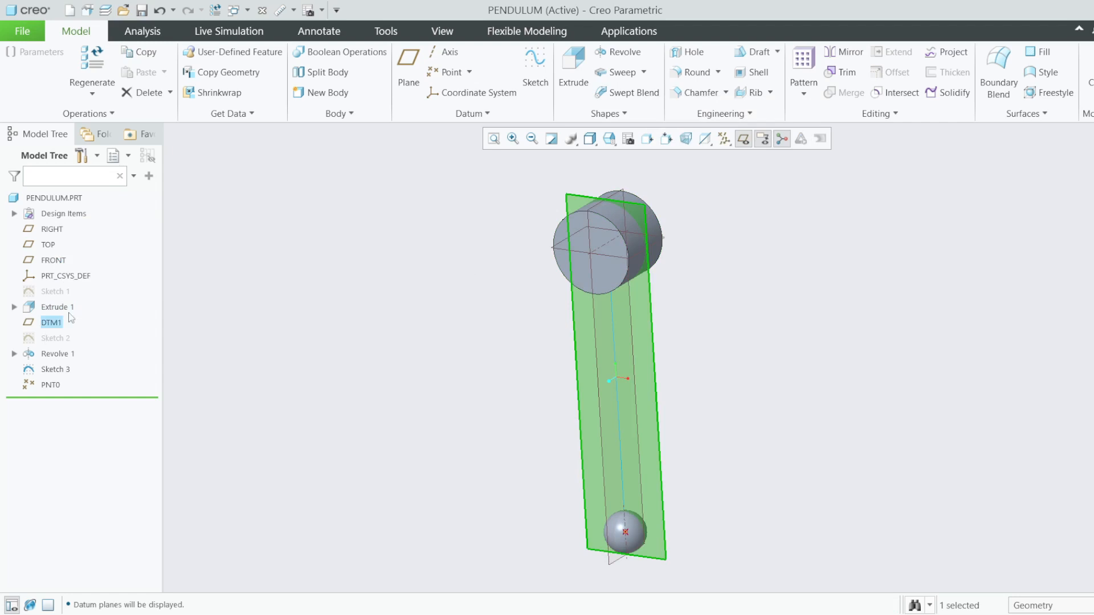
pyautogui.click(470, 252)
pyautogui.moveTo(640, 245); pyautogui.dragTo(594, 251, button='middle')
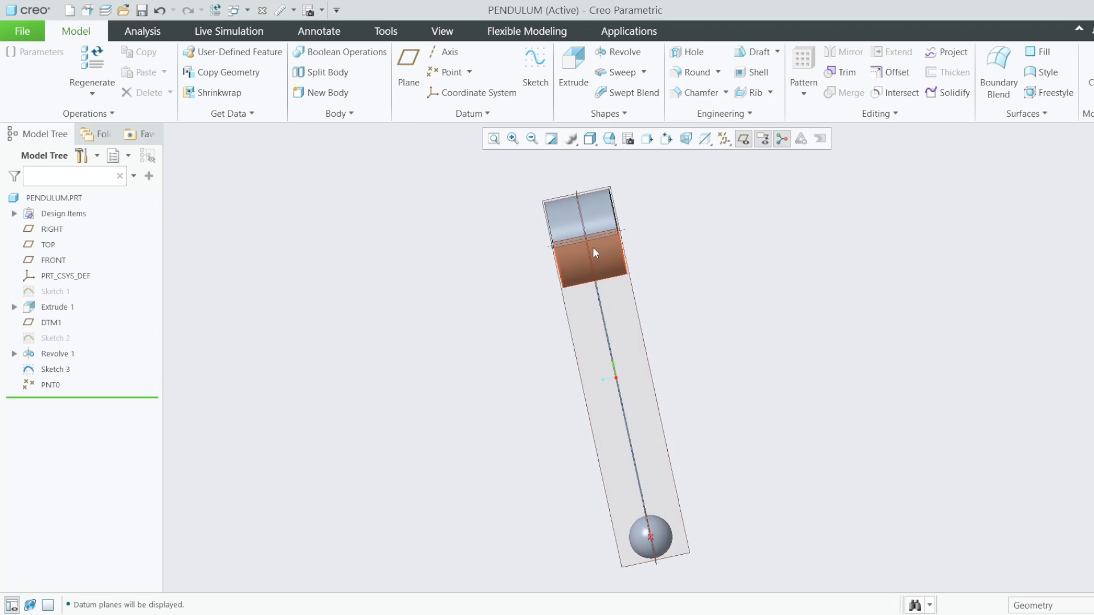
pyautogui.click(554, 242)
pyautogui.moveTo(536, 240); pyautogui.dragTo(491, 251, button='middle')
pyautogui.click(576, 224)
pyautogui.moveTo(583, 231); pyautogui.dragTo(637, 235, button='middle')
pyautogui.click(470, 287)
# Open the definition of Sketch 2 and review its half-circle profile, moving the diameter dimension clear of the geometry.
pyautogui.rightClick(54, 339)
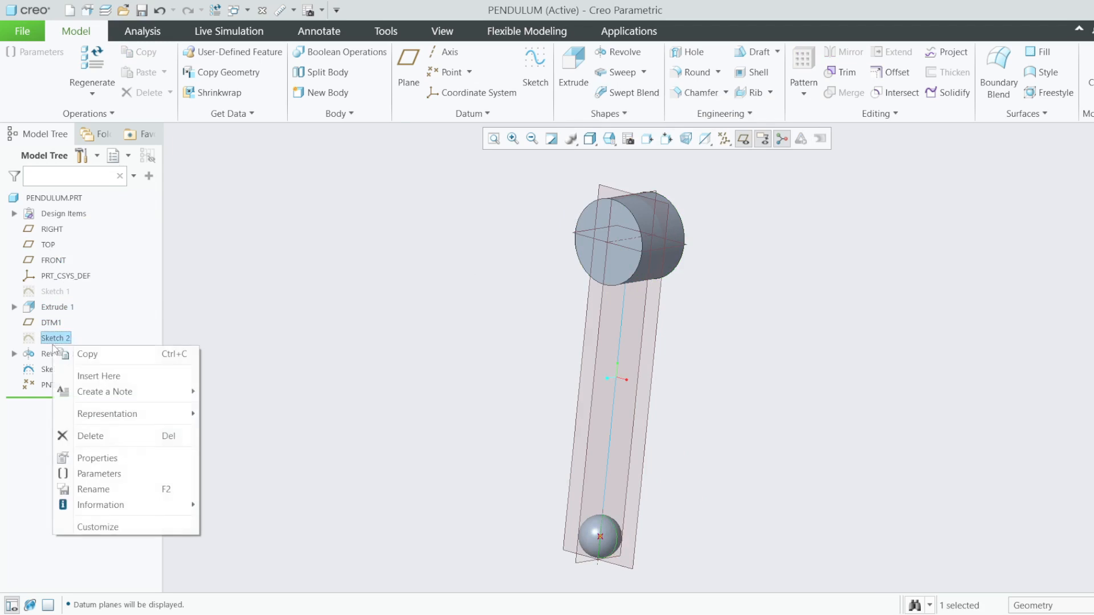
pyautogui.click(90, 283)
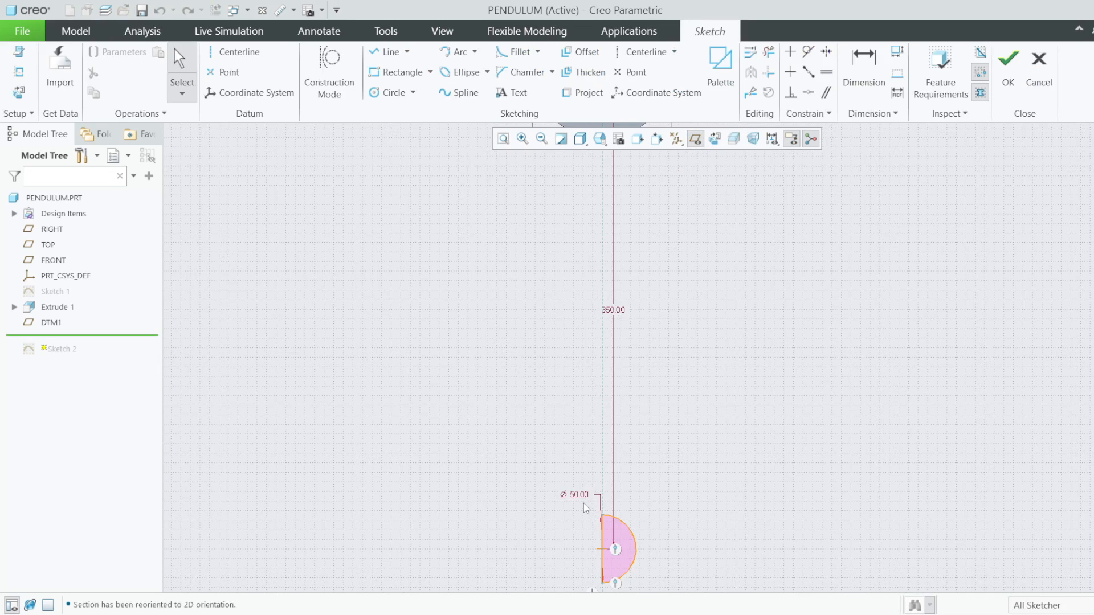
pyautogui.moveTo(586, 508); pyautogui.dragTo(523, 511)
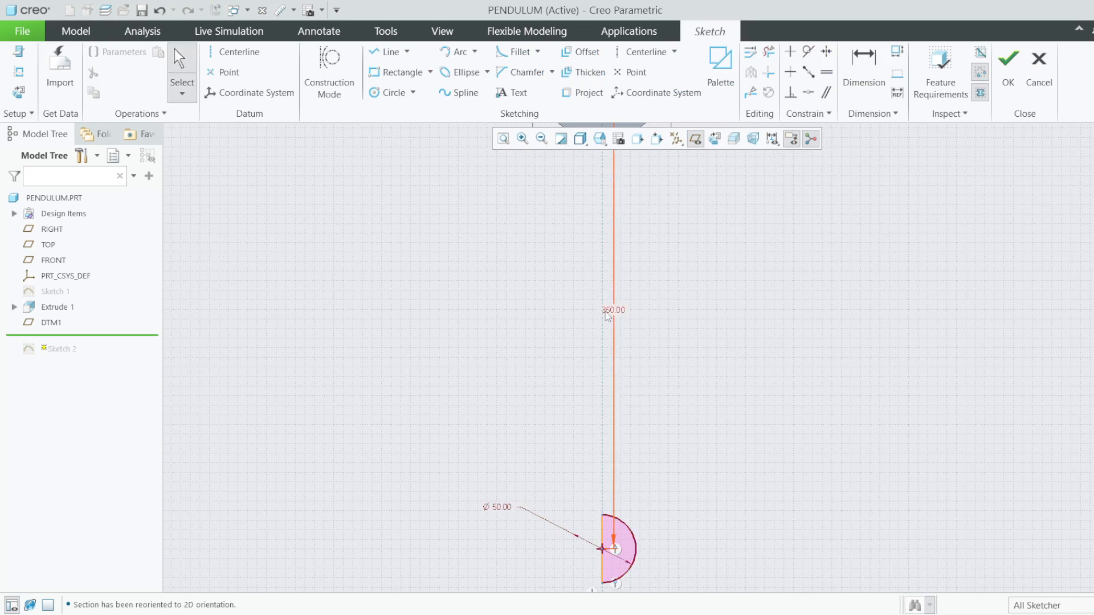
pyautogui.scroll(-2, 611, 442)
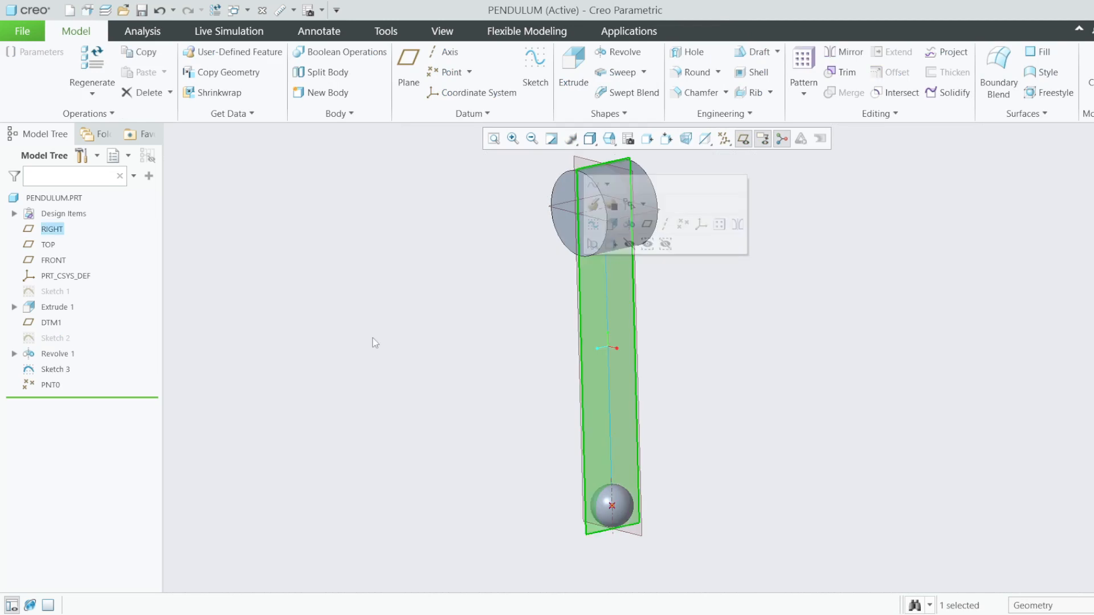
# Review the connecting line in Sketch 3 with the view normal to the sketch plane, and accept the sketch.
pyautogui.click(371, 339)
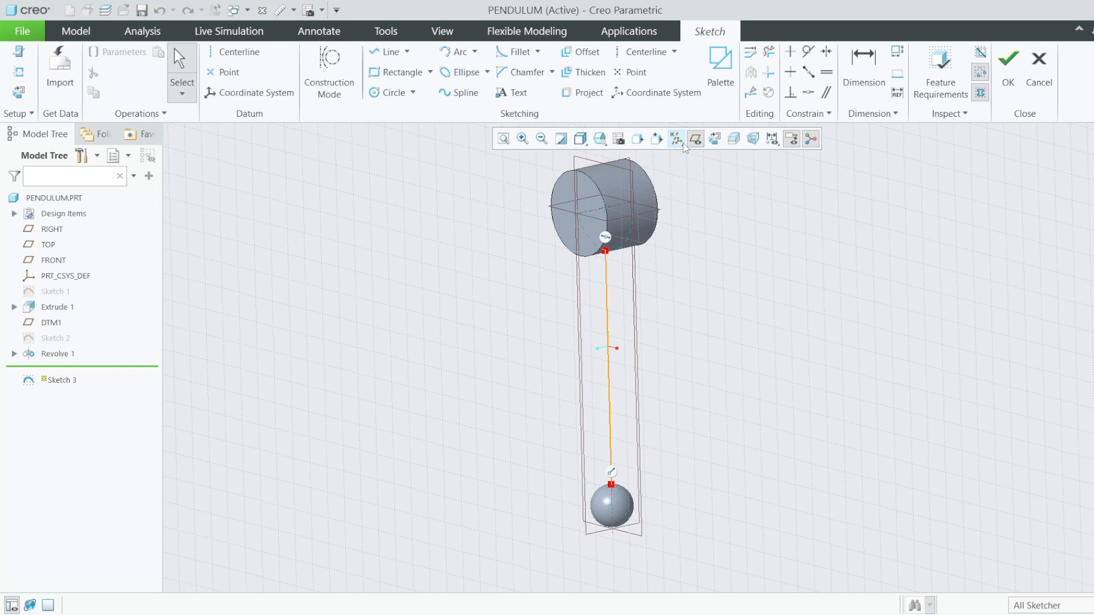
pyautogui.click(678, 139)
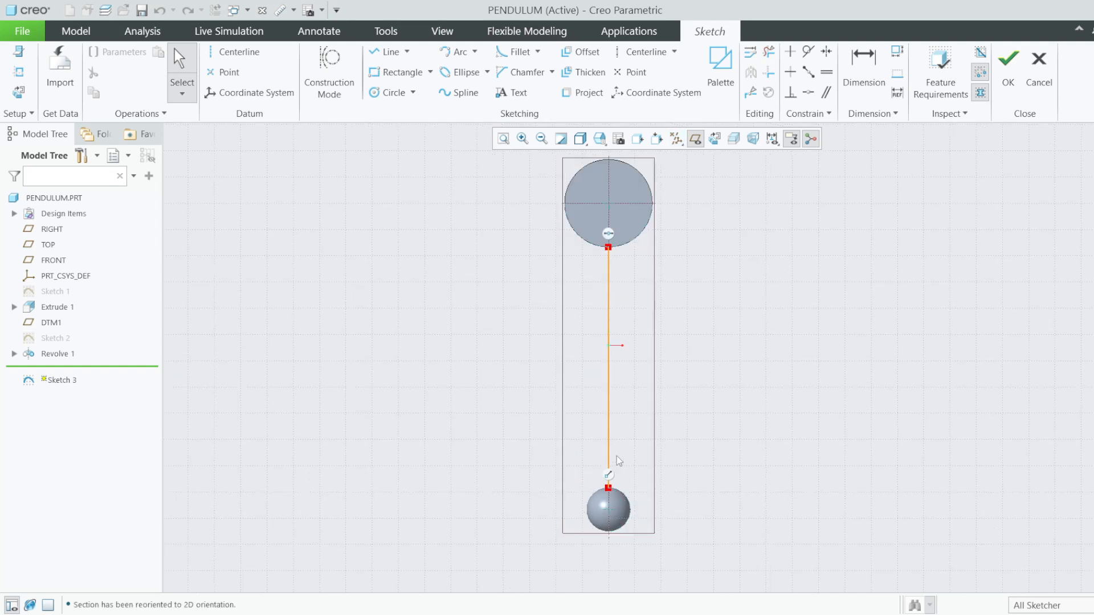
pyautogui.click(1007, 68)
pyautogui.click(15, 214)
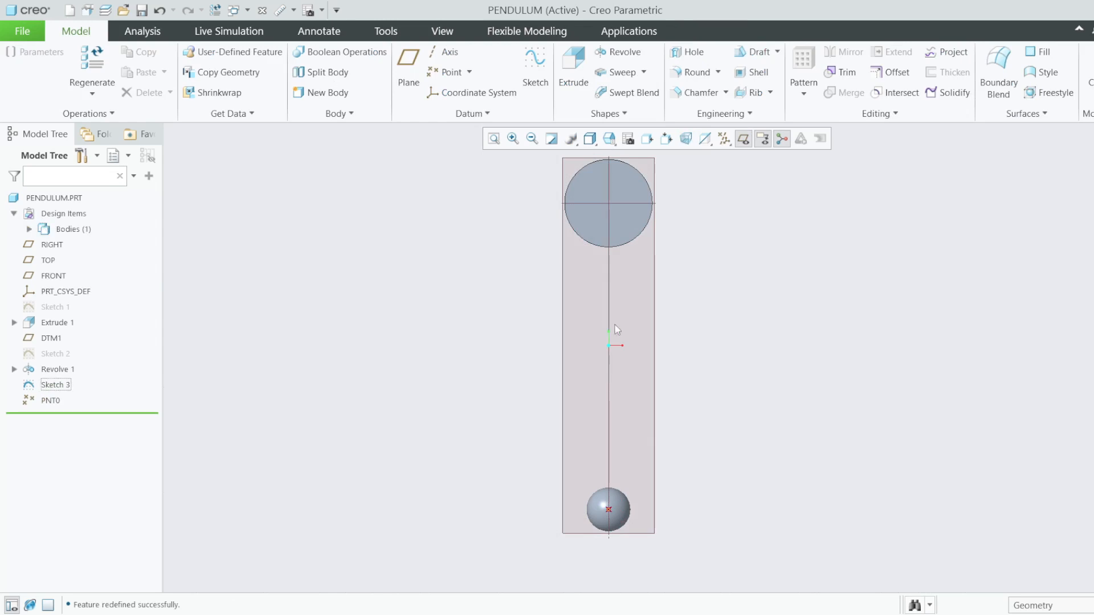
# Hide the datum planes and examine the axis of the pendulum's cylinder from an angled view.
pyautogui.moveTo(613, 326); pyautogui.dragTo(583, 336, button='middle')
pyautogui.click(742, 140)
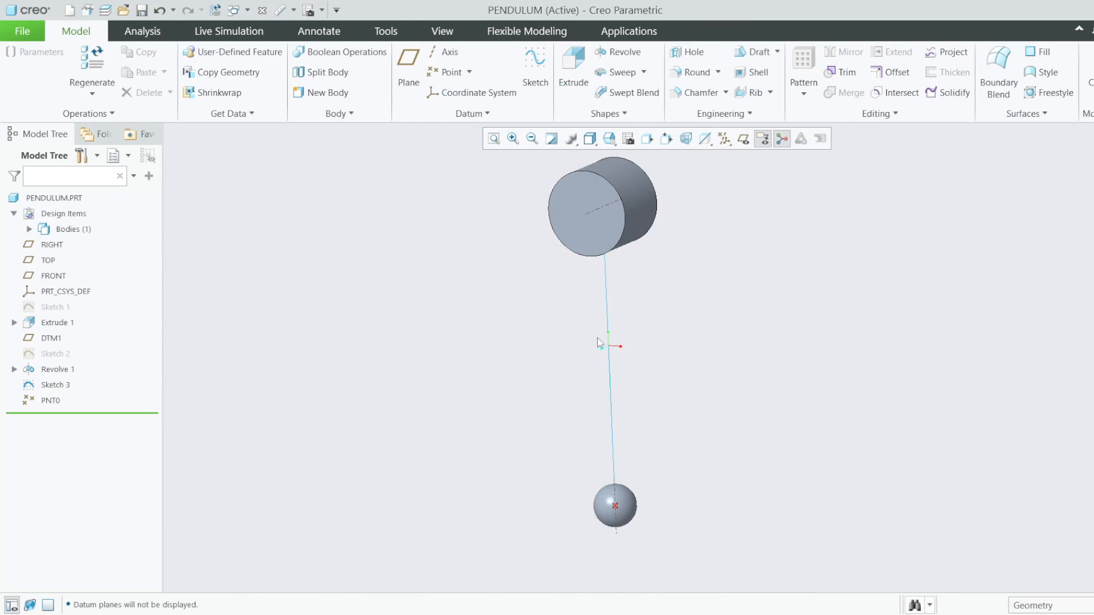
pyautogui.moveTo(599, 343); pyautogui.dragTo(591, 227, button='middle')
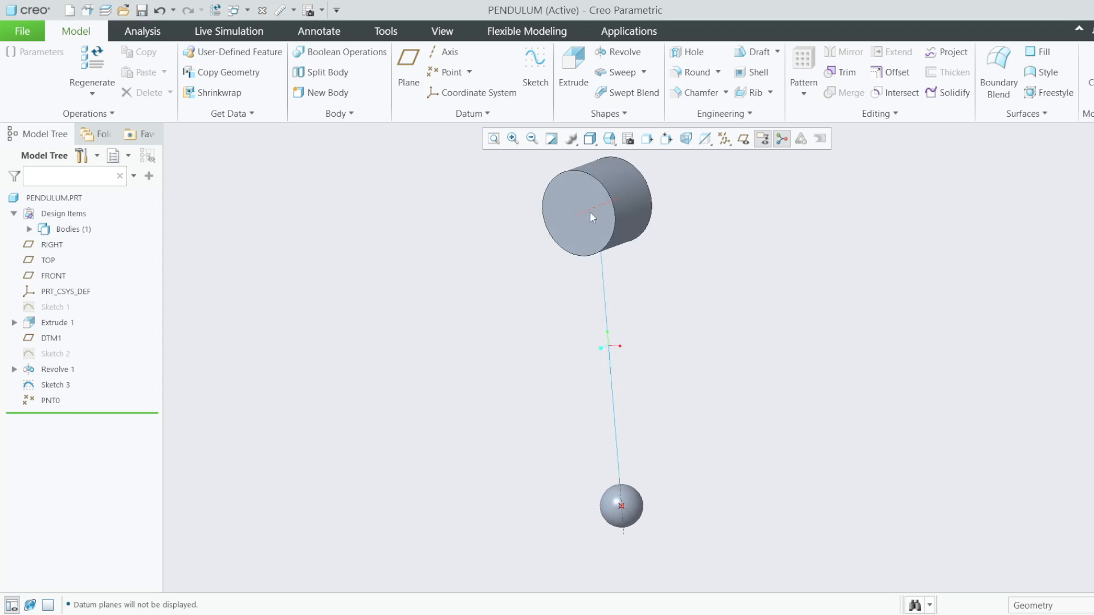
pyautogui.click(590, 215)
pyautogui.click(292, 316)
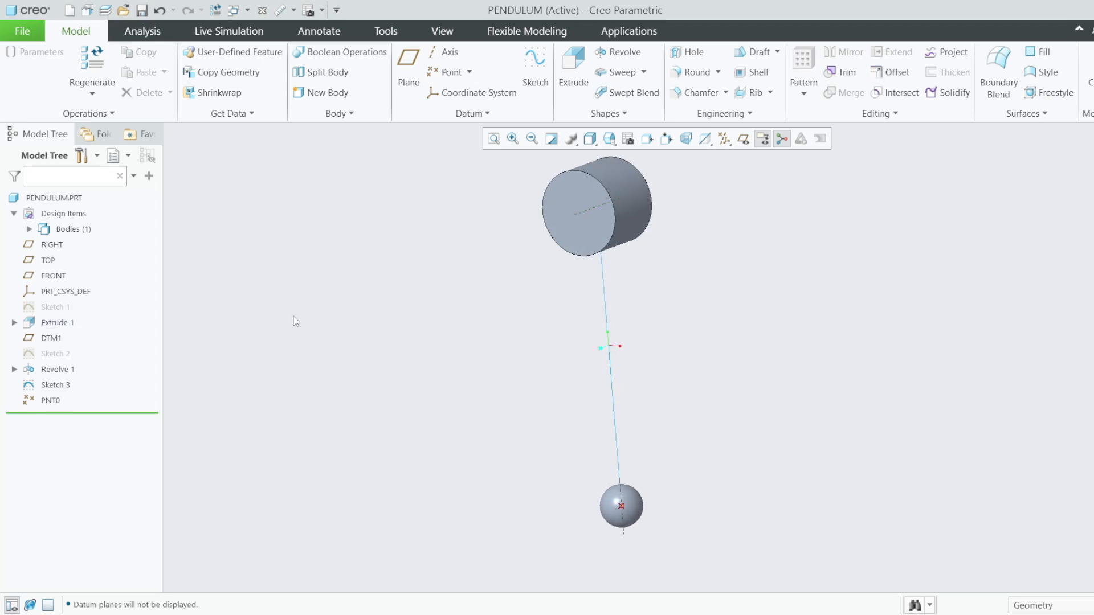
# Review the circle in the pendulum's Sketch 1, quit the sketch without saving, and inspect the extruded cylinder.
pyautogui.rightClick(55, 308)
pyautogui.click(76, 239)
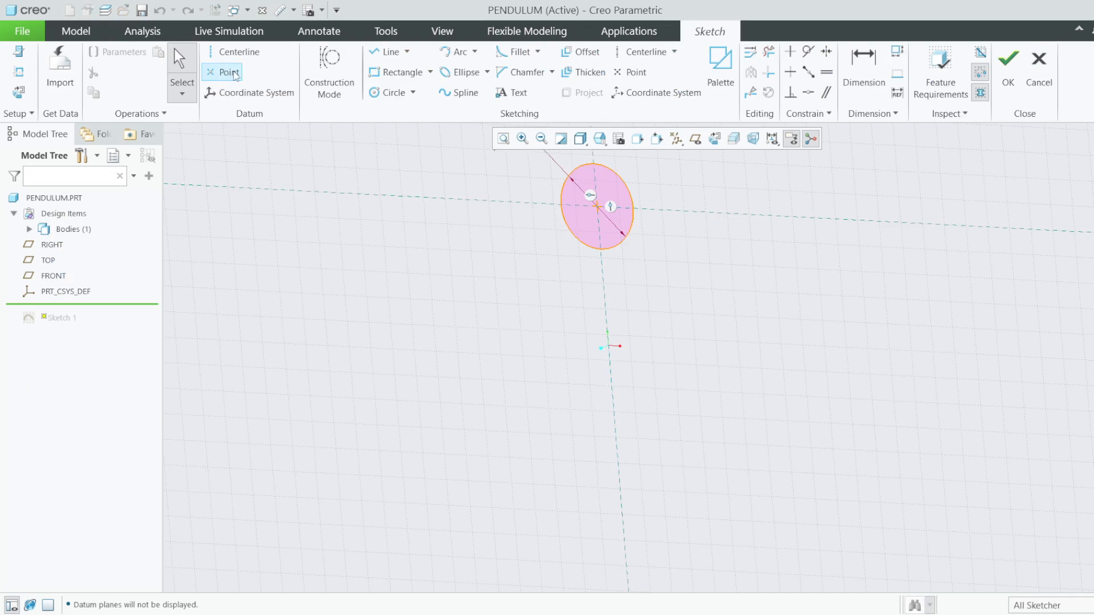
pyautogui.click(1037, 72)
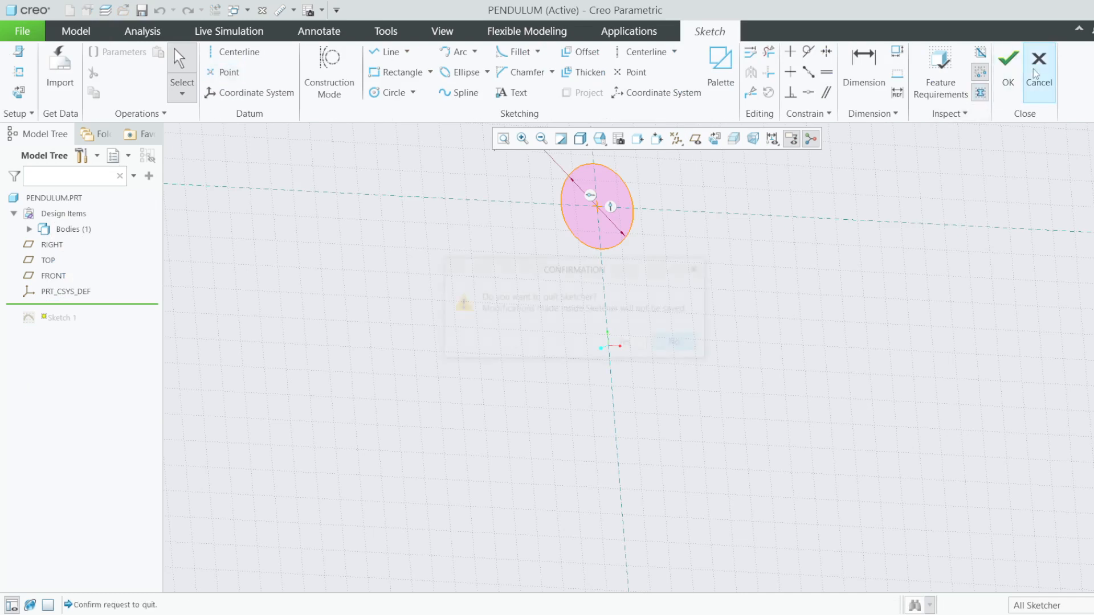
pyautogui.click(624, 342)
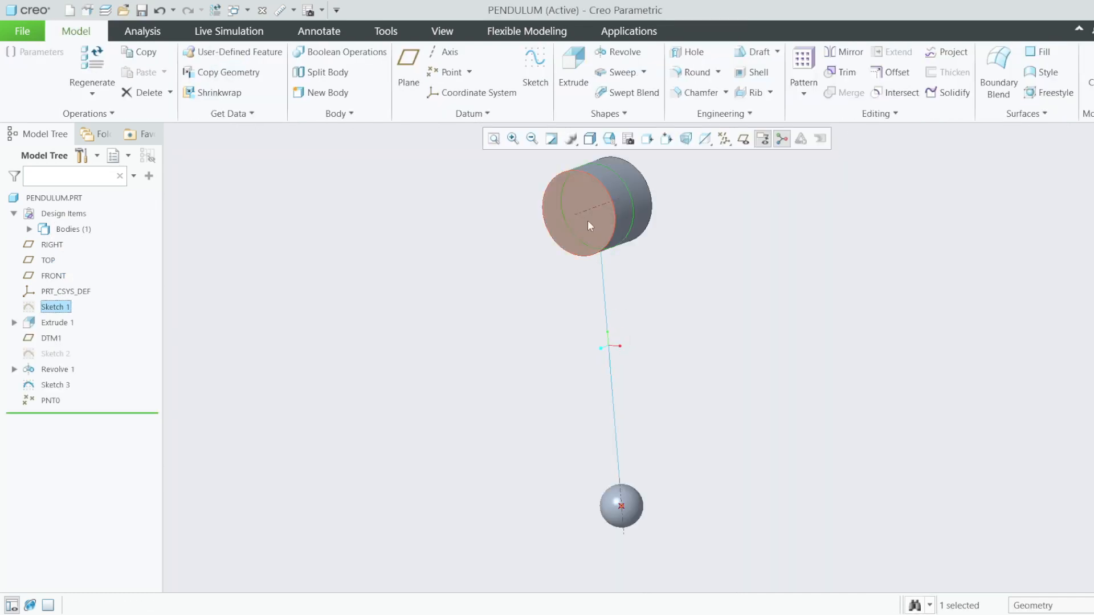
pyautogui.click(589, 212)
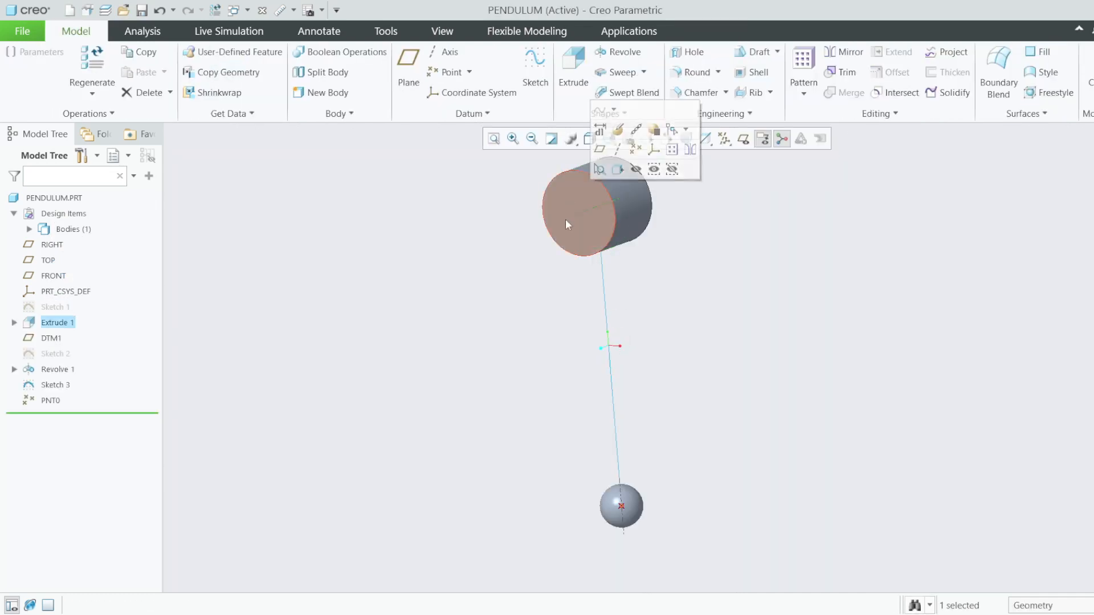
pyautogui.click(658, 217)
# Switch to PENDLUMMECH.ASM and review the Fix constraint that places FRAME_PENDULUM.PRT, accepting the placement.
pyautogui.click(247, 11)
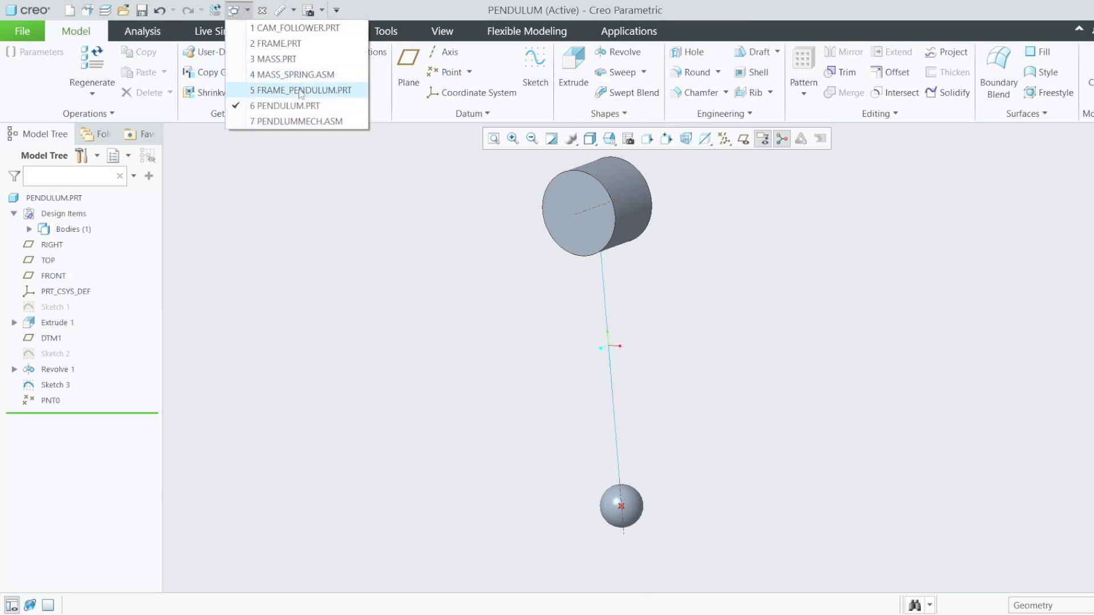
pyautogui.click(303, 121)
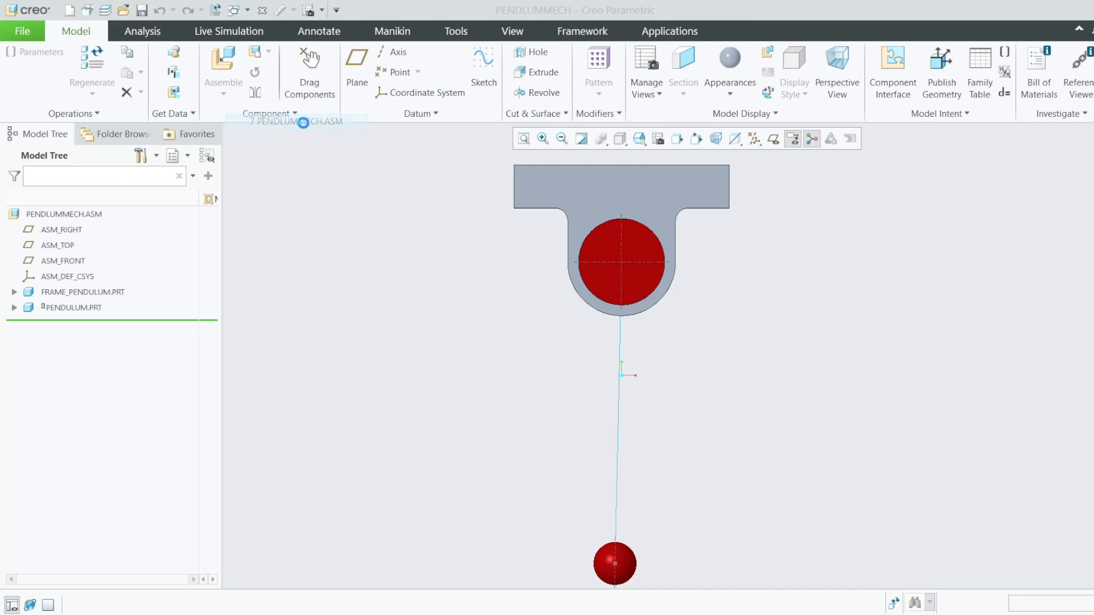
pyautogui.scroll(1, 536, 318)
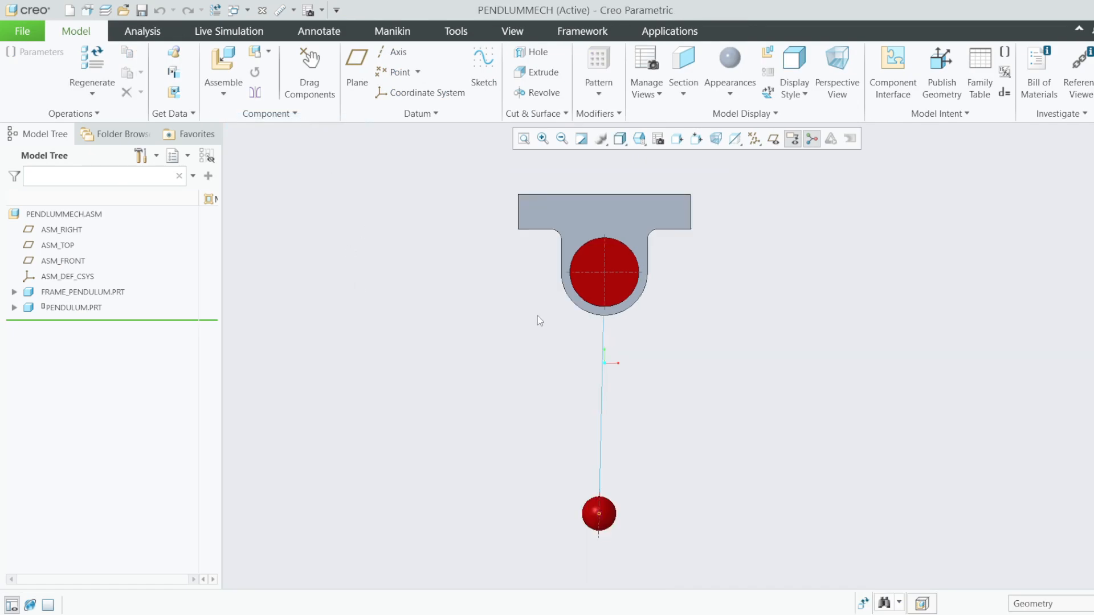
pyautogui.moveTo(538, 315); pyautogui.dragTo(487, 324, button='middle')
pyautogui.rightClick(82, 311)
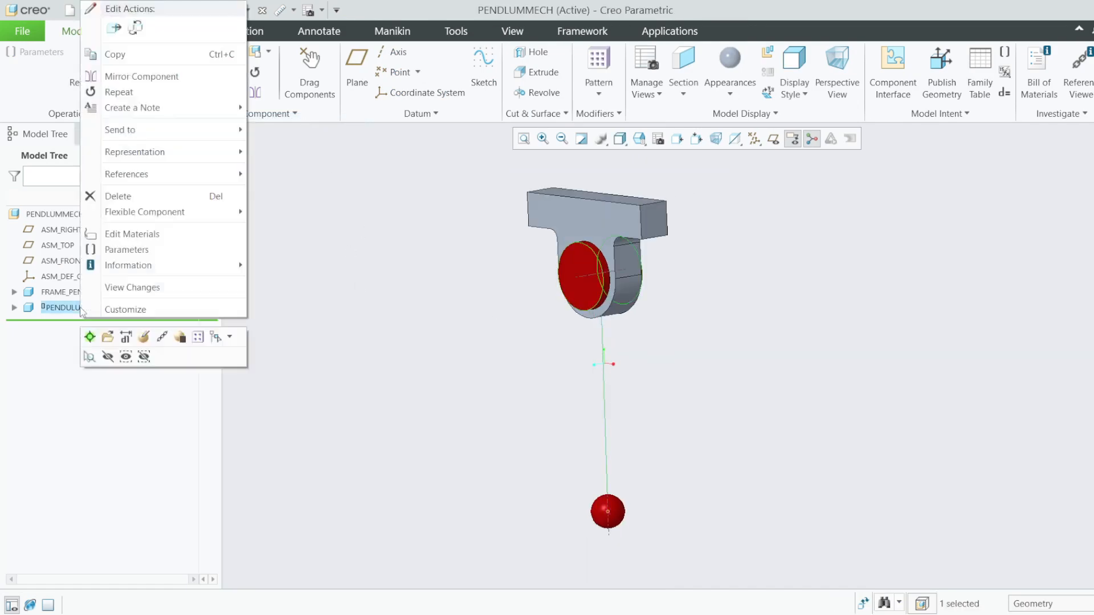
pyautogui.rightClick(61, 293)
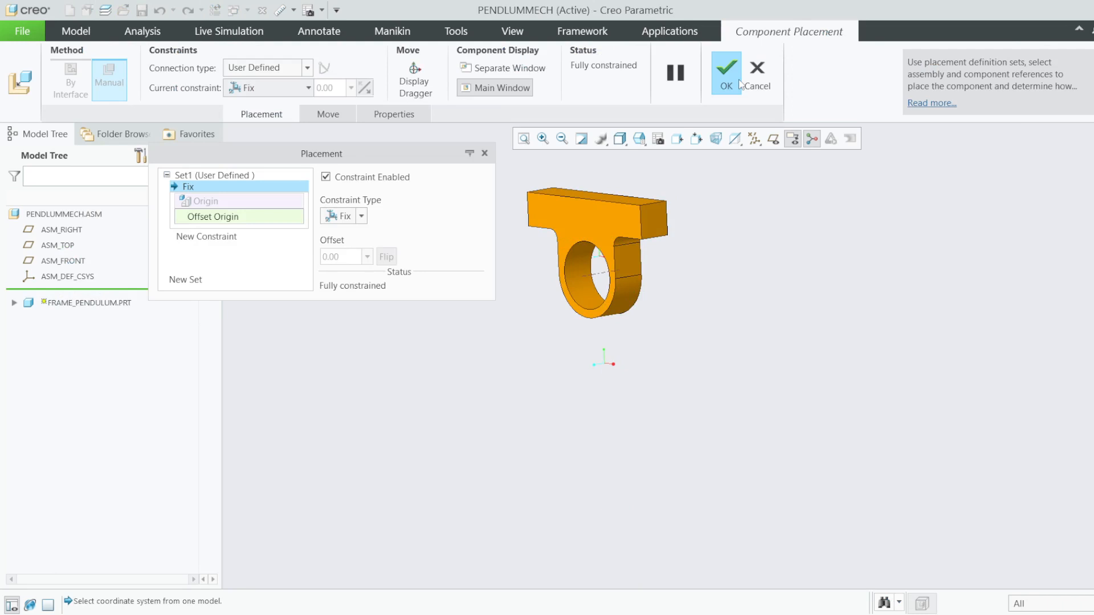
pyautogui.click(739, 83)
# Redefine the placement of PENDULUM.PRT by deleting its existing connection and choosing the Pin connection type.
pyautogui.rightClick(60, 307)
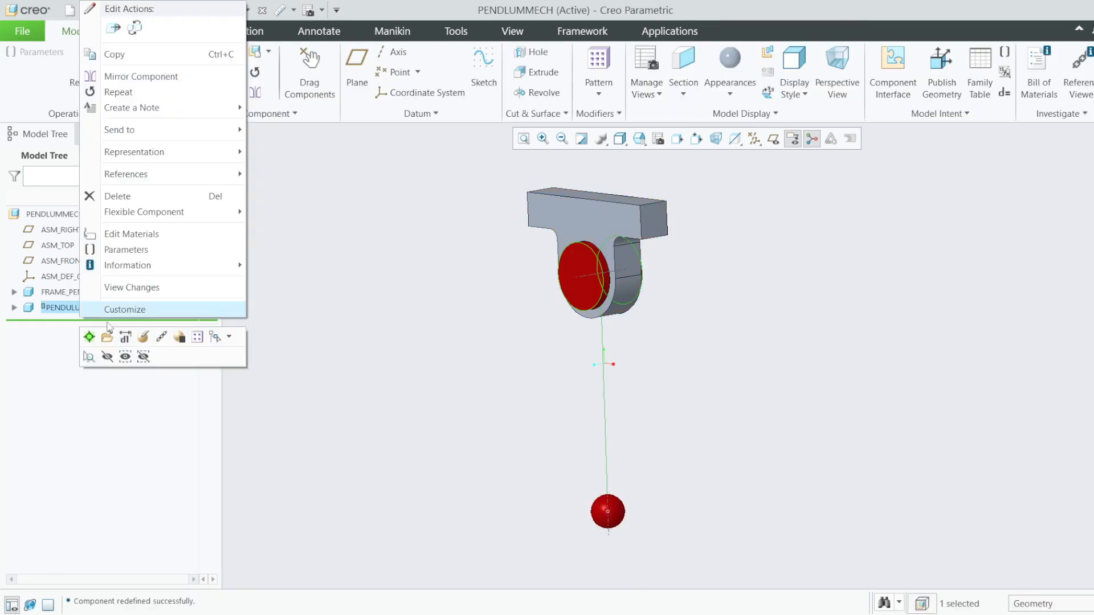
pyautogui.click(143, 337)
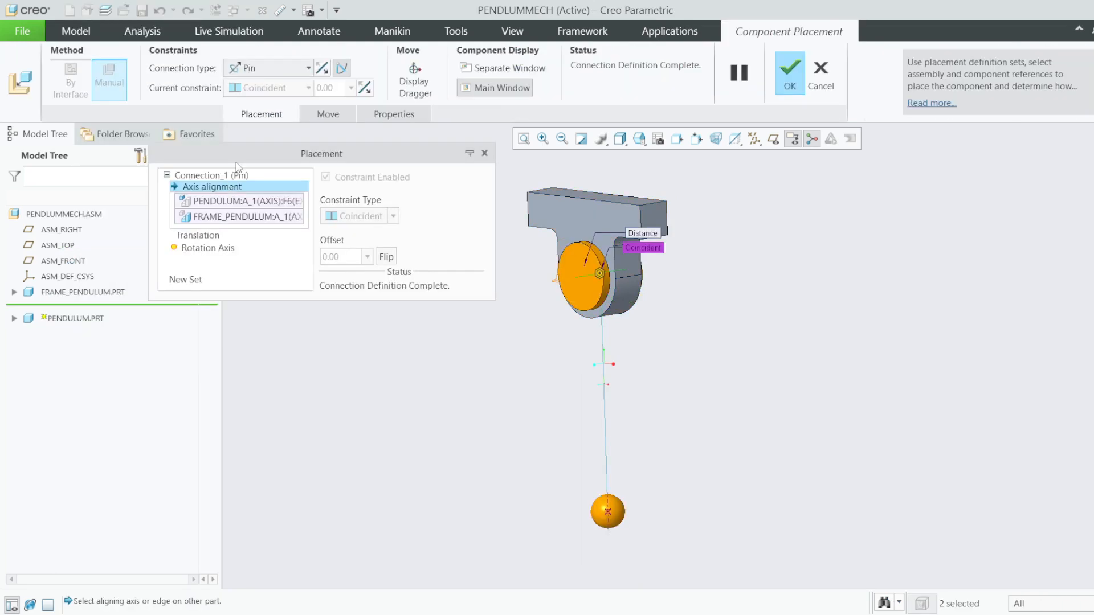
pyautogui.rightClick(242, 188)
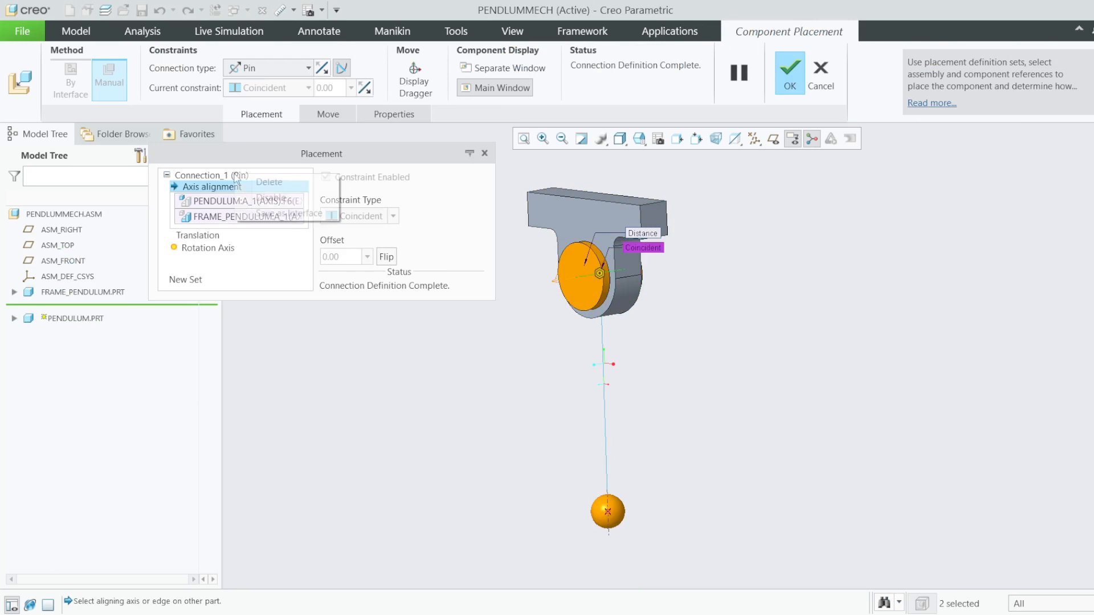
pyautogui.click(269, 190)
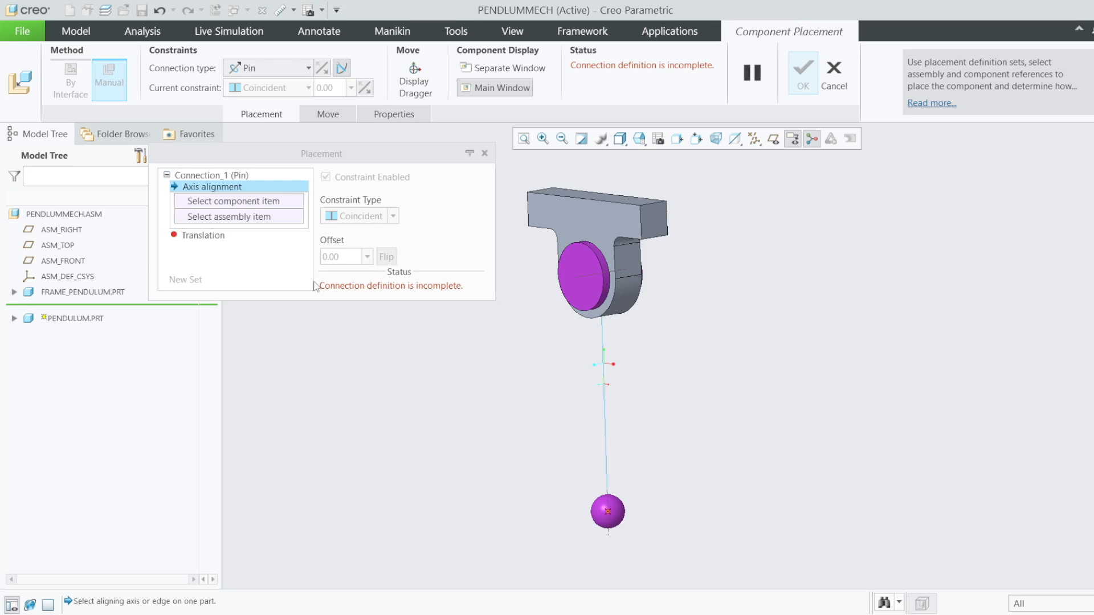
pyautogui.click(282, 66)
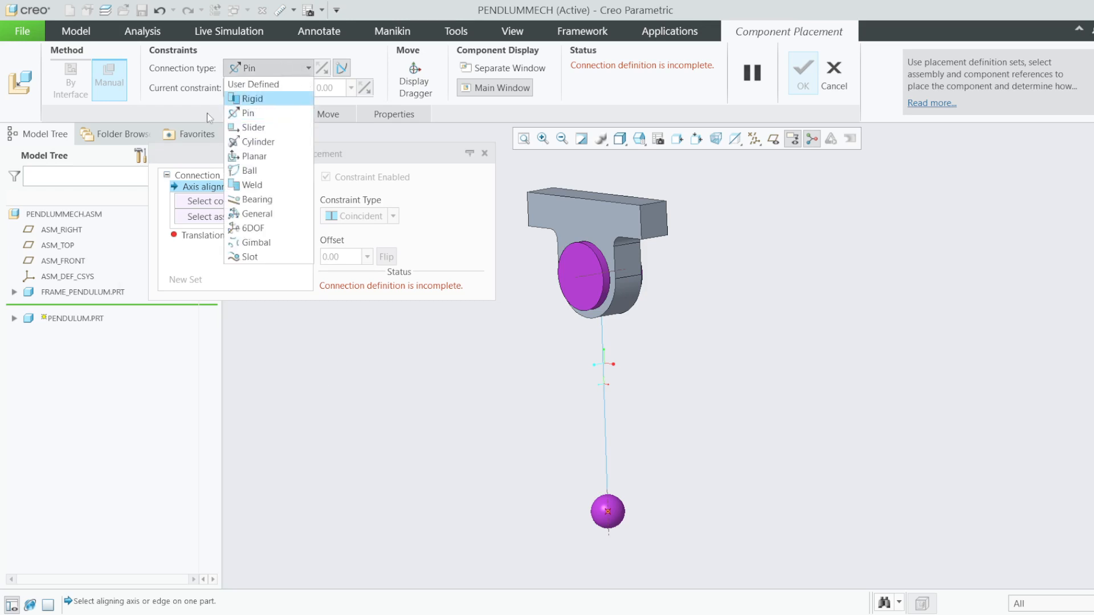
pyautogui.click(265, 116)
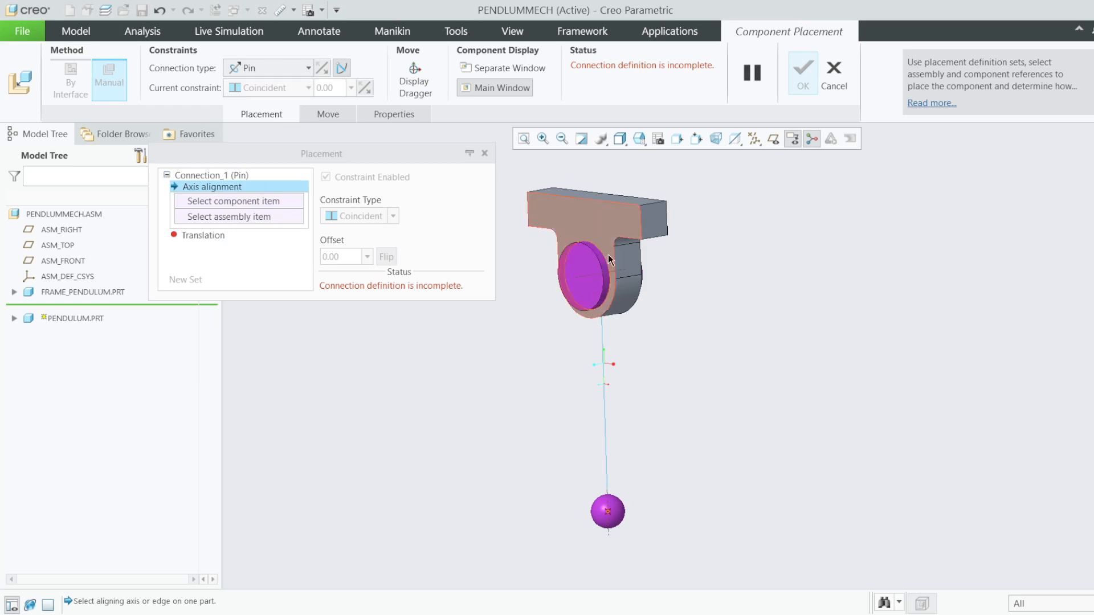
# Move the pendulum clear of the frame with the 3D dragger and hide the dragger.
pyautogui.click(414, 80)
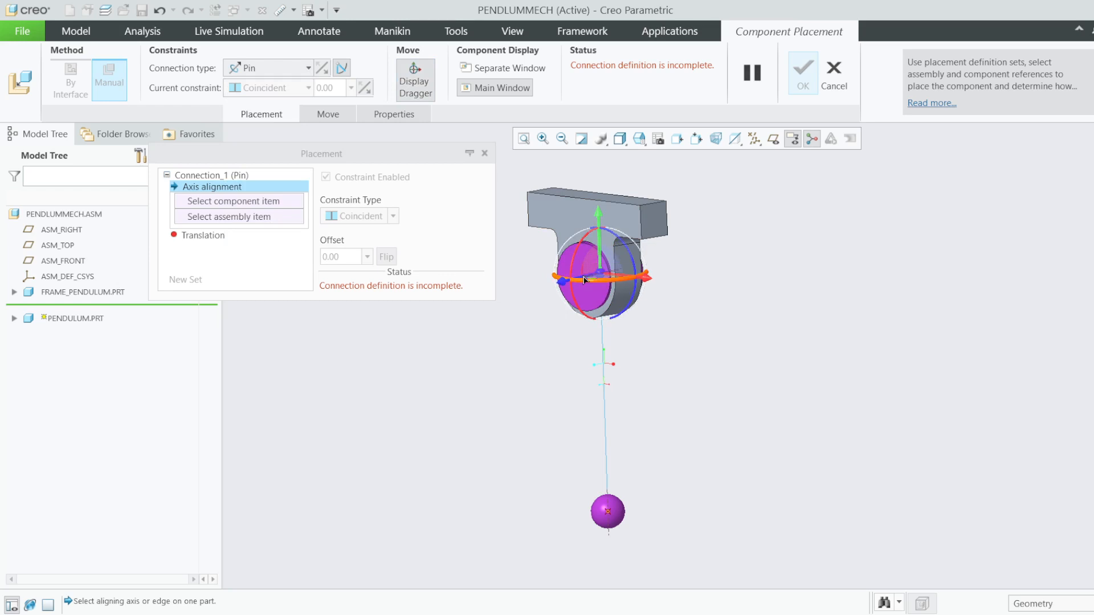
pyautogui.moveTo(584, 280); pyautogui.dragTo(799, 406)
pyautogui.scroll(1, 640, 300)
pyautogui.scroll(-2, 797, 399)
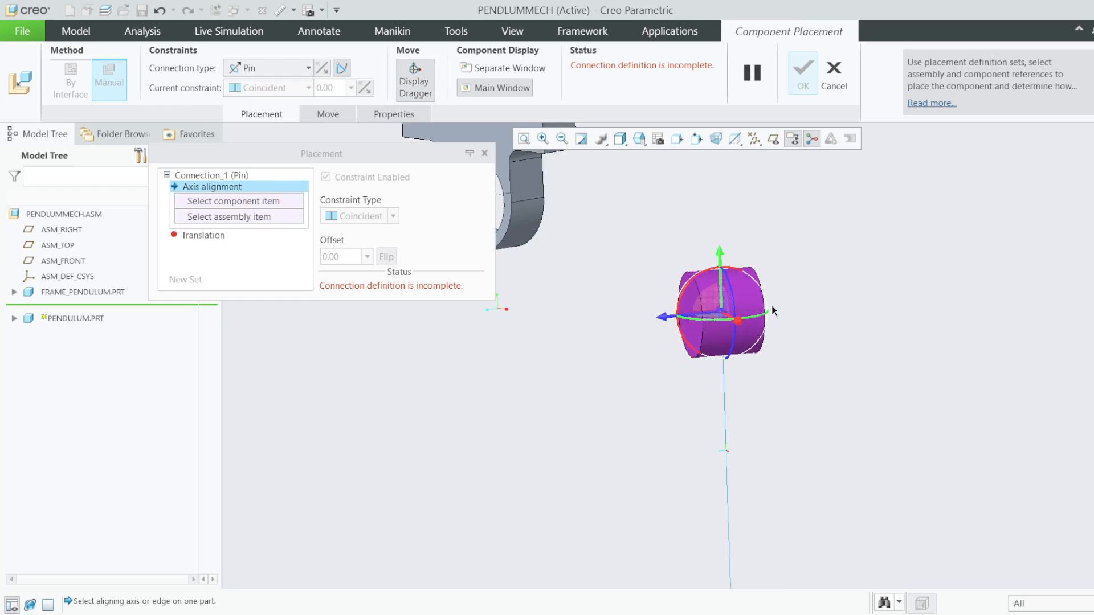
pyautogui.scroll(4, 763, 316)
pyautogui.scroll(-5, 626, 251)
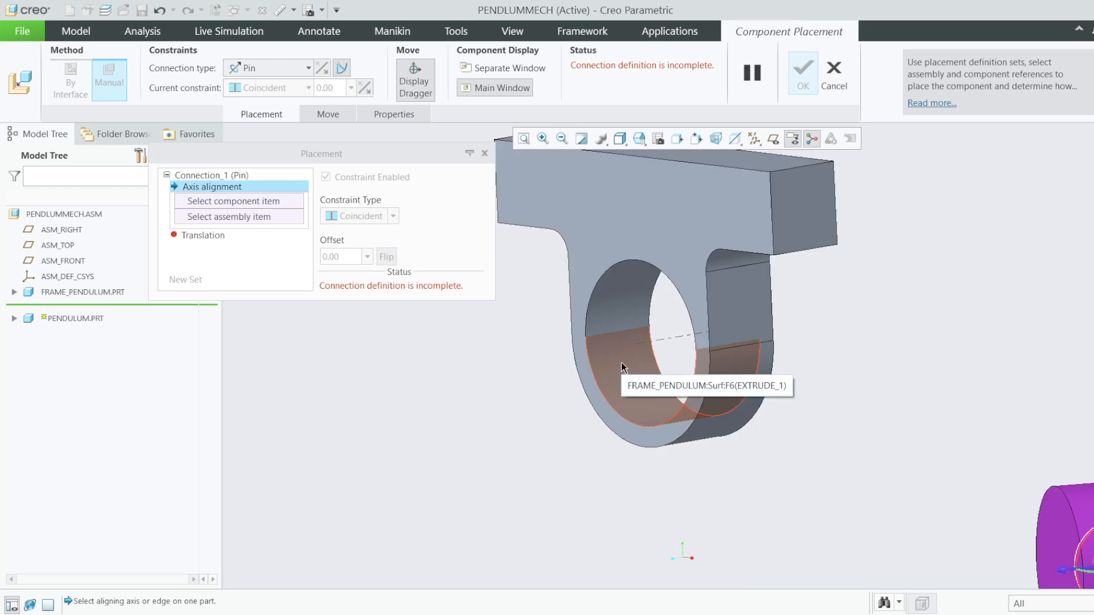
pyautogui.scroll(5, 620, 361)
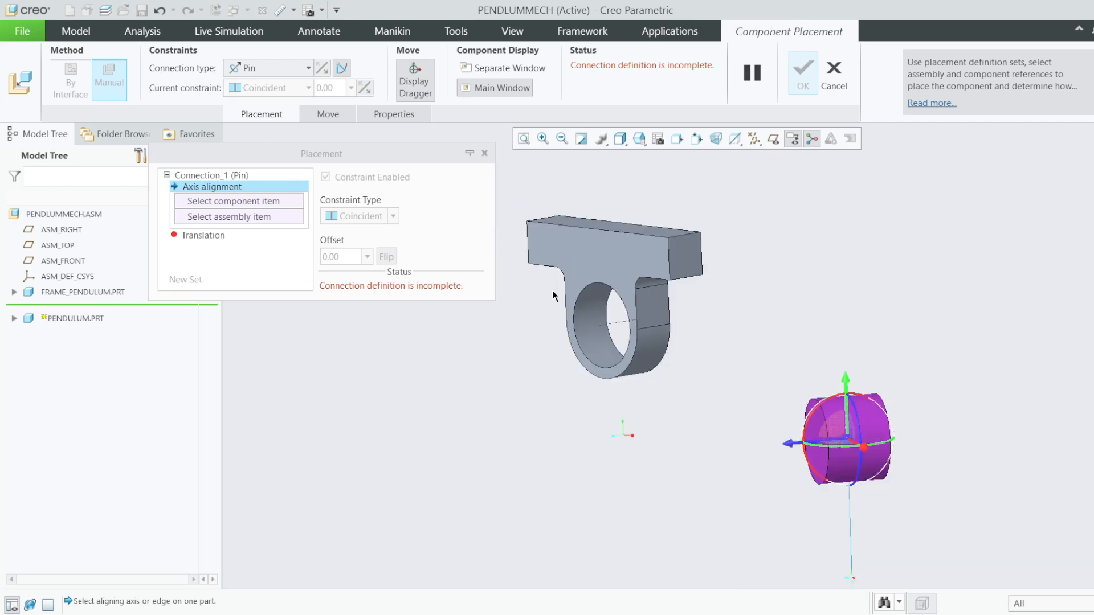
pyautogui.click(415, 84)
pyautogui.scroll(2, 677, 248)
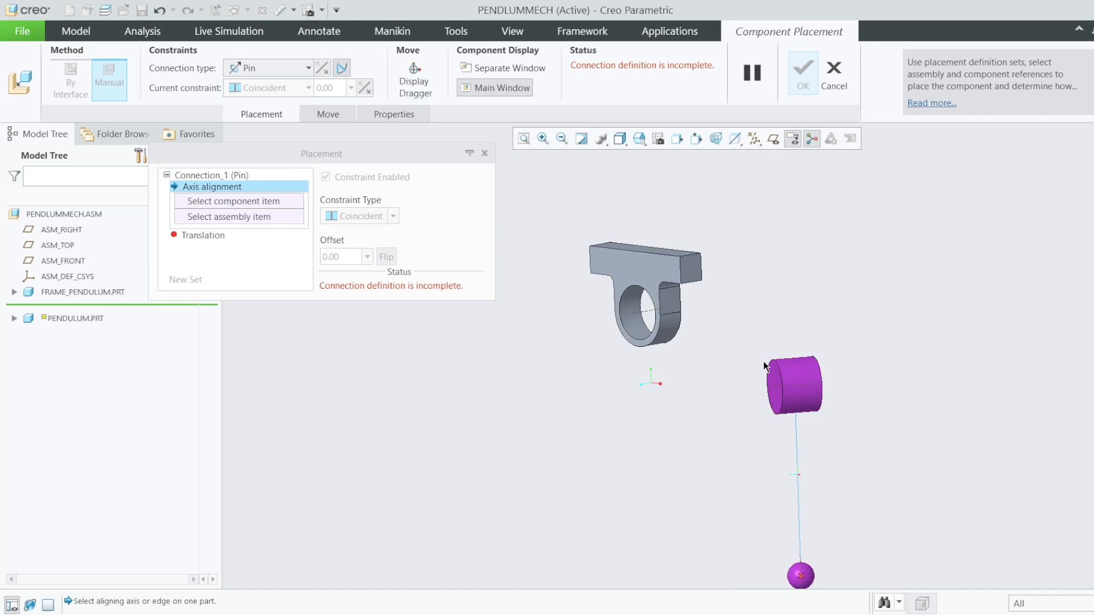
# Define the Pin connection's axis alignment between the pendulum cylinder's axis and the frame hole's axis.
pyautogui.scroll(-4, 765, 366)
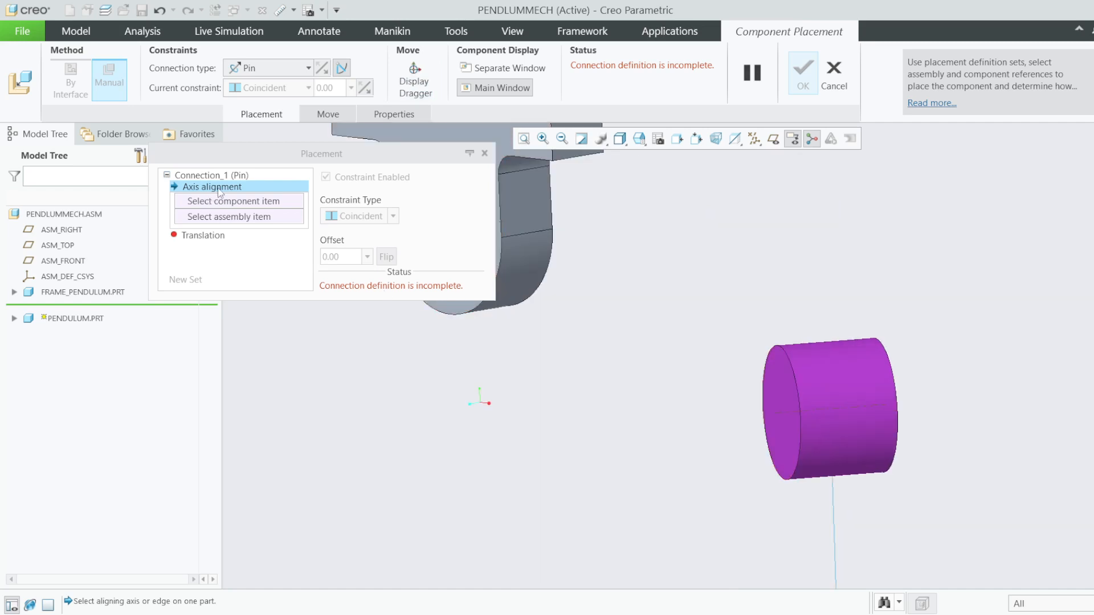
pyautogui.click(227, 204)
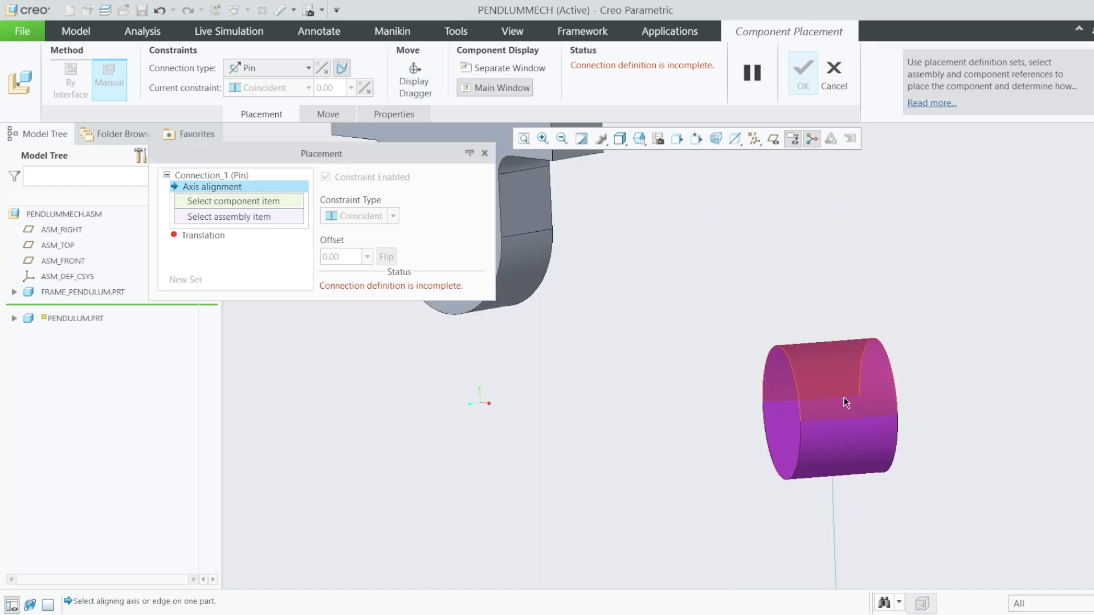
pyautogui.click(829, 409)
pyautogui.scroll(2, 917, 343)
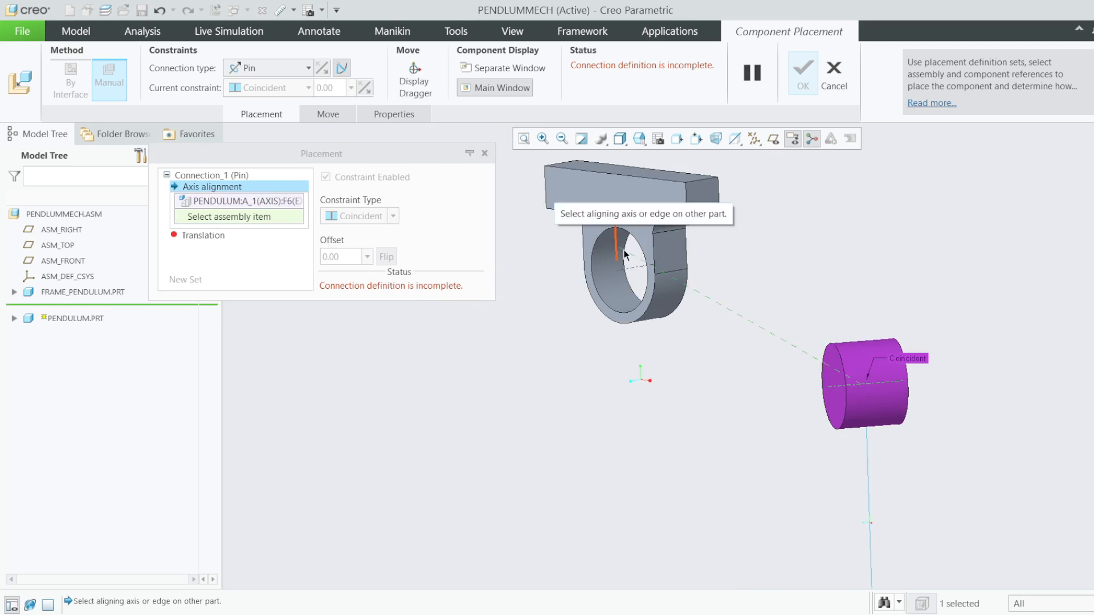
pyautogui.click(623, 275)
# Slide the pendulum along the shared pin axis into the frame's hole with the 3D dragger.
pyautogui.scroll(2, 685, 318)
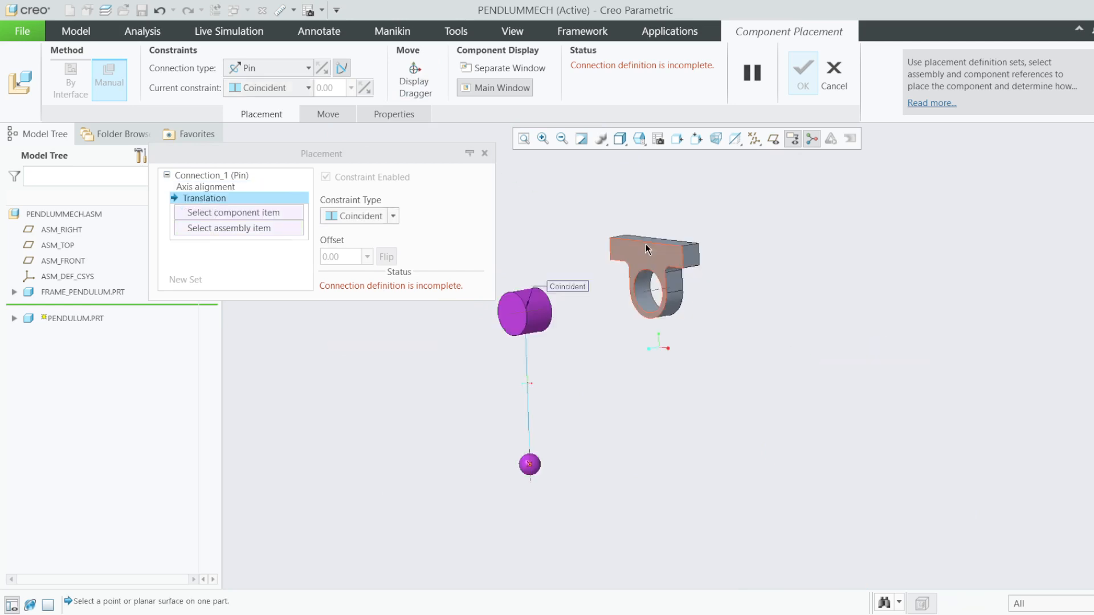
pyautogui.click(639, 138)
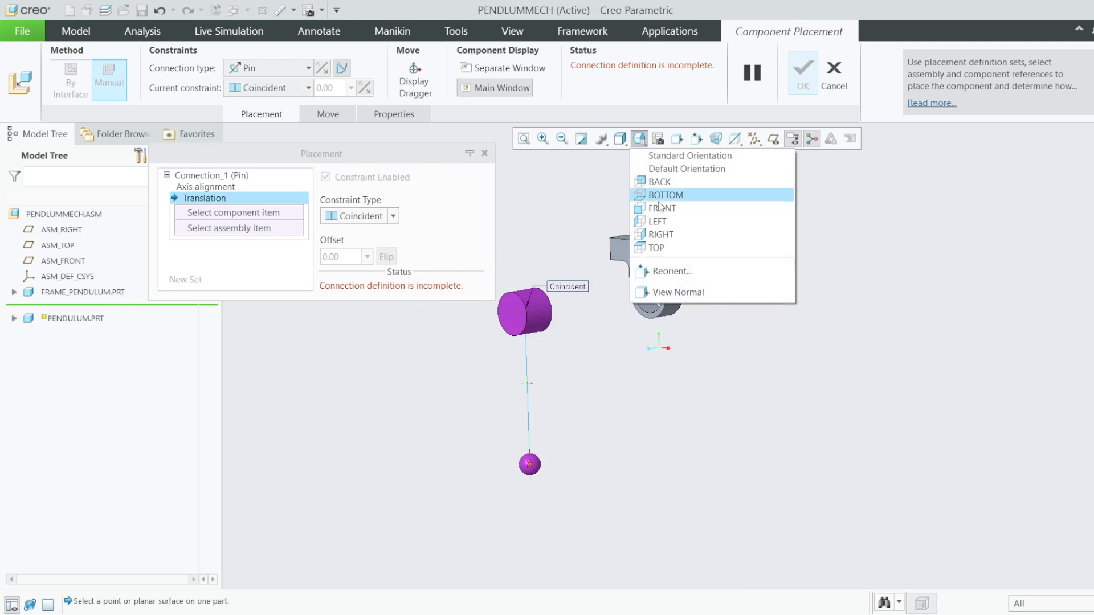
pyautogui.click(660, 209)
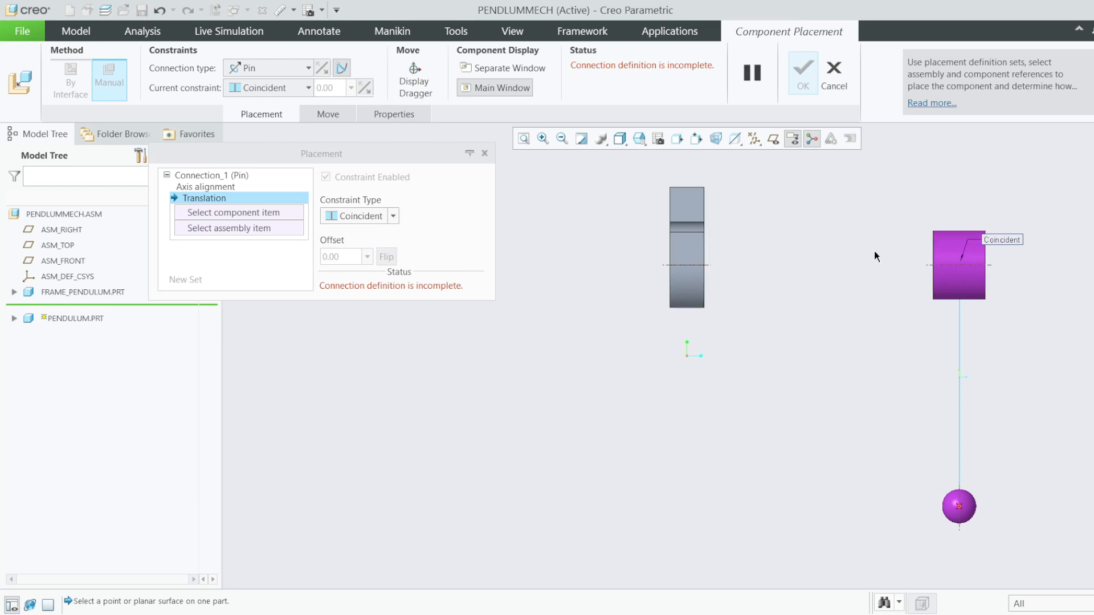
pyautogui.click(414, 81)
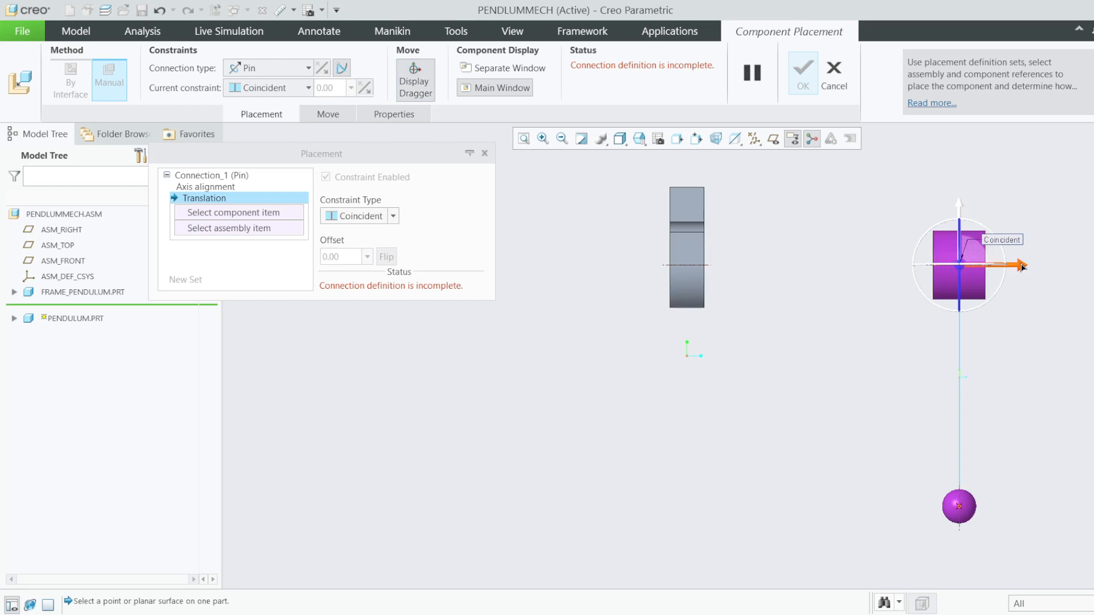
pyautogui.moveTo(1020, 267); pyautogui.dragTo(743, 262)
pyautogui.moveTo(826, 245); pyautogui.dragTo(742, 249, button='middle')
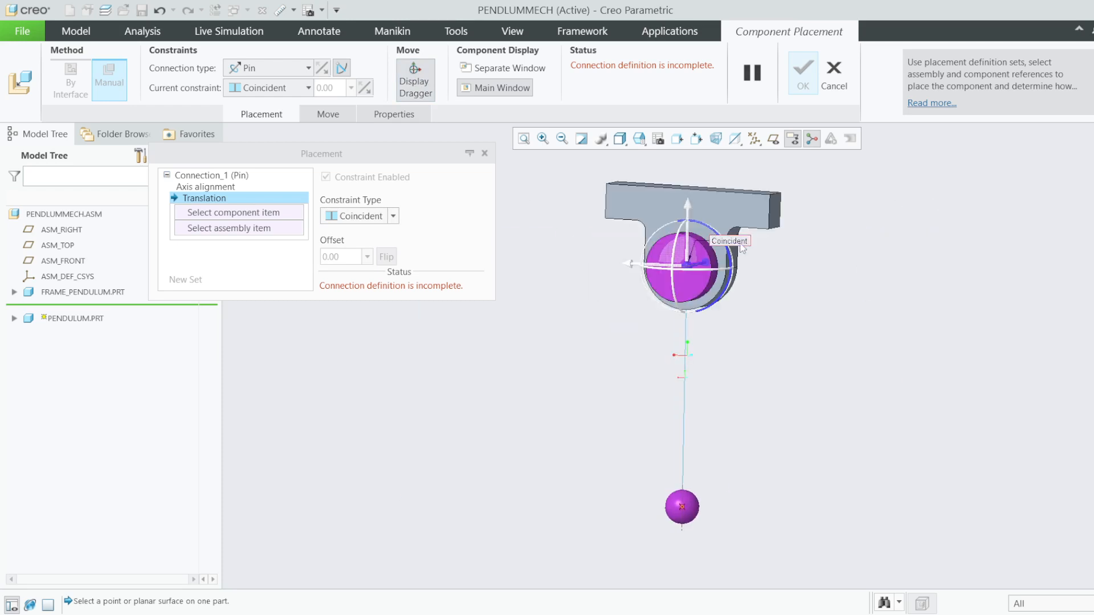
# Slide the pendulum out in front of the frame along the pin axis and rotate it about that axis with the 3D dragger.
pyautogui.click(639, 138)
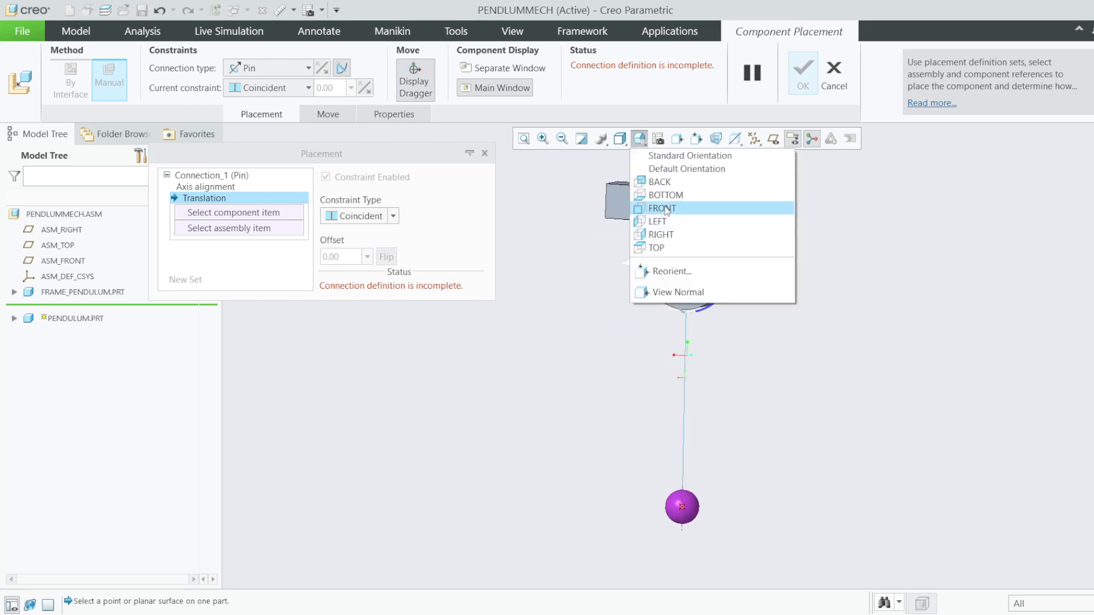
pyautogui.click(663, 209)
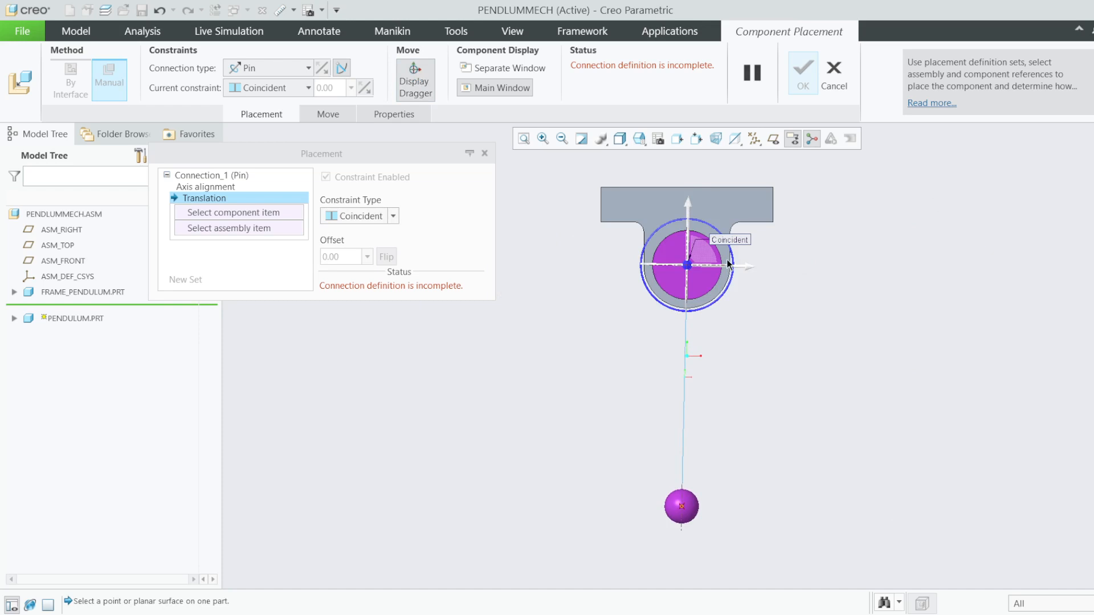
pyautogui.moveTo(809, 278); pyautogui.dragTo(689, 285, button='middle')
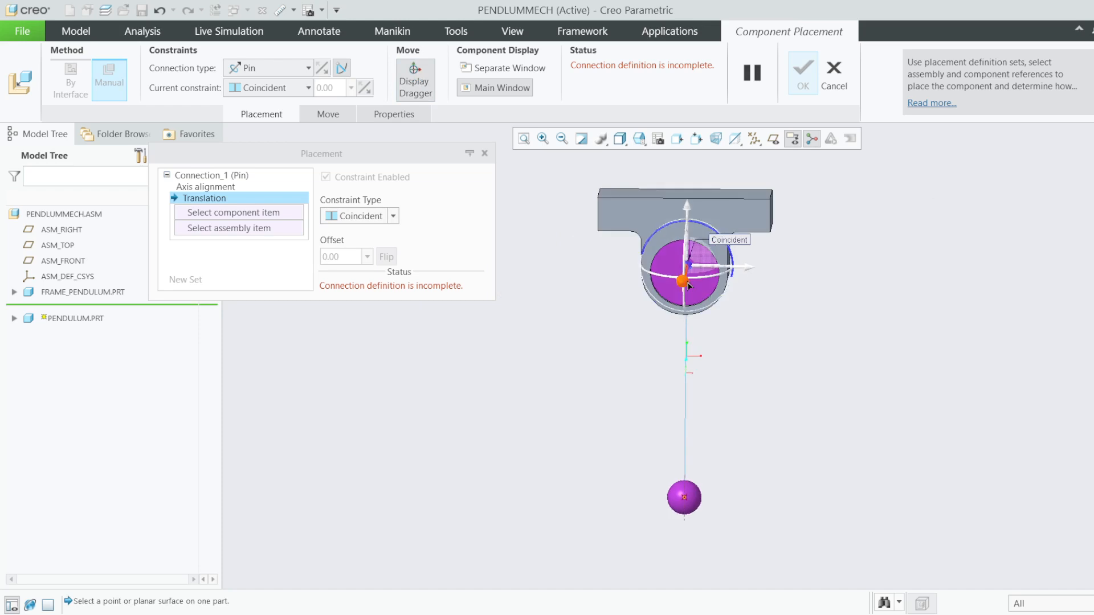
pyautogui.moveTo(688, 284); pyautogui.dragTo(655, 312)
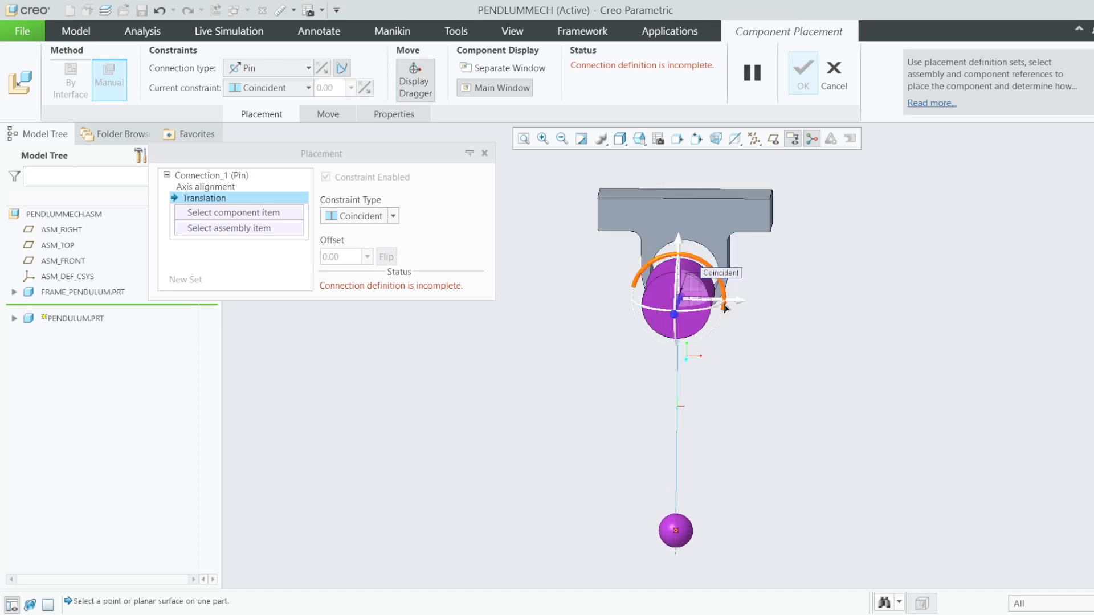
pyautogui.scroll(-3, 726, 299)
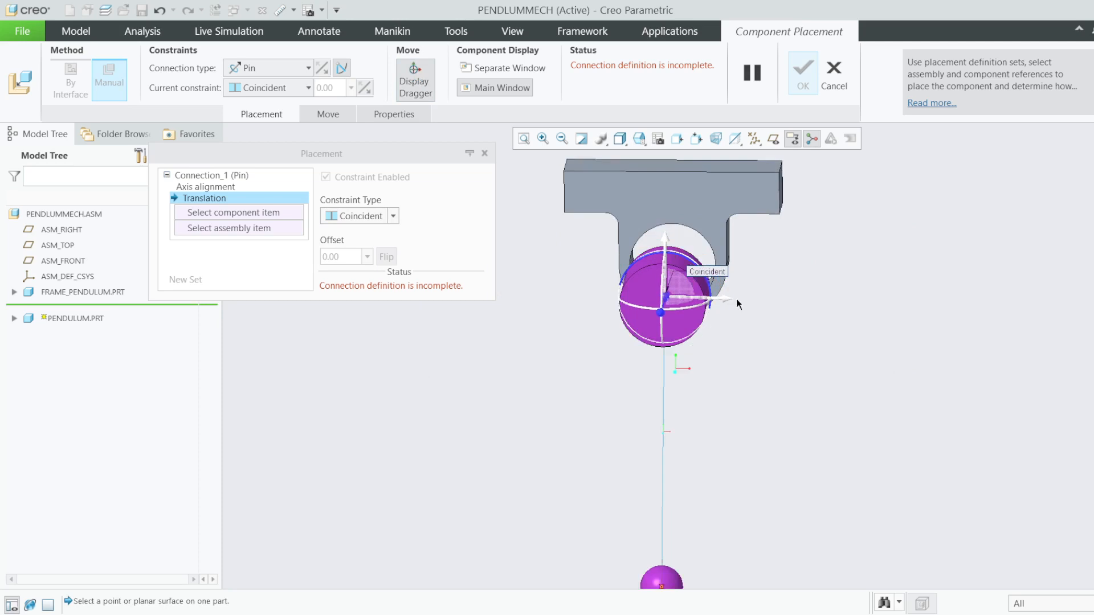
pyautogui.scroll(-2, 710, 297)
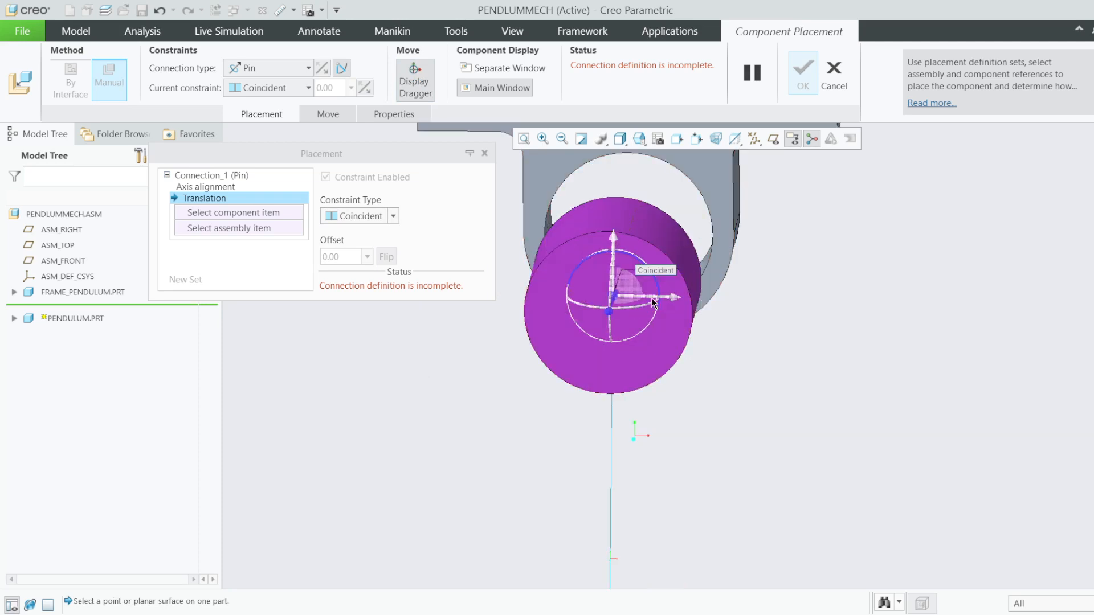
pyautogui.scroll(2, 721, 322)
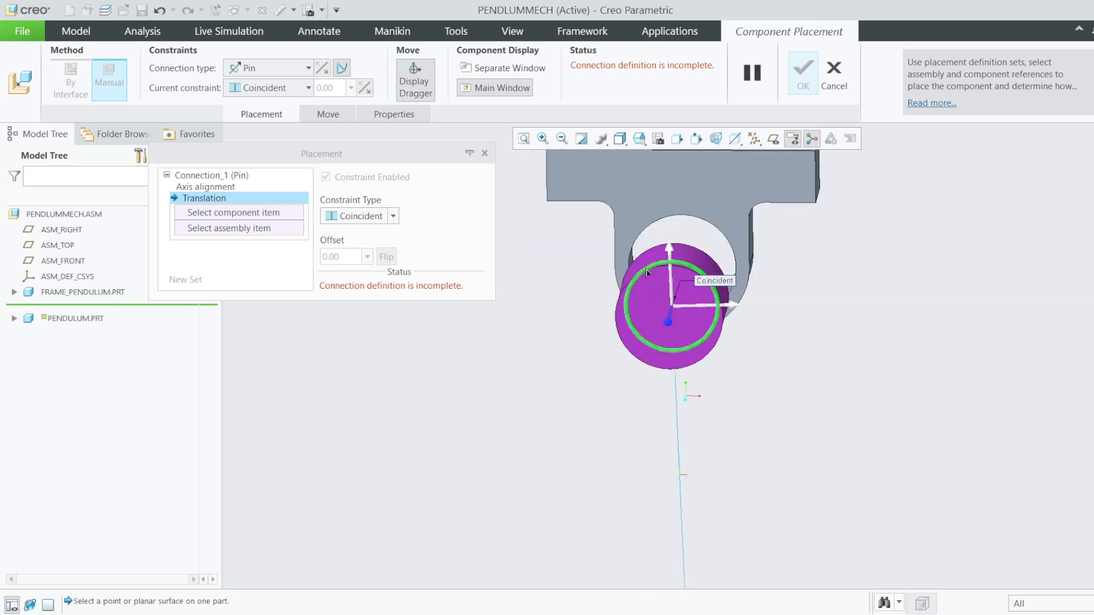
pyautogui.moveTo(647, 272); pyautogui.dragTo(713, 290)
pyautogui.moveTo(714, 291); pyautogui.dragTo(669, 329, button='middle')
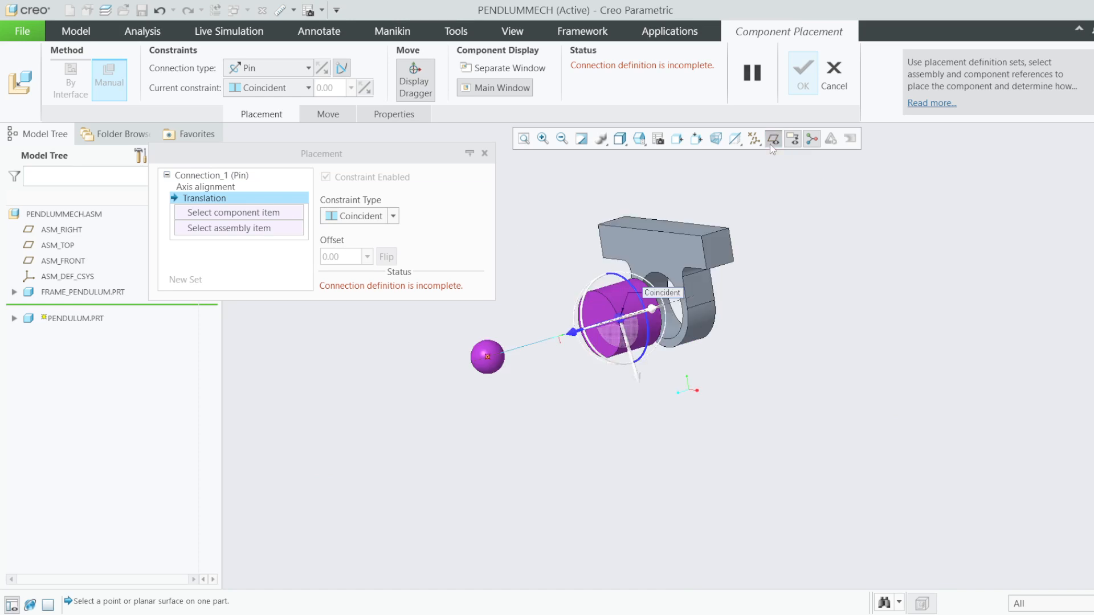
# Display the datum planes and slide the pendulum farther from the frame along the pin axis.
pyautogui.click(772, 139)
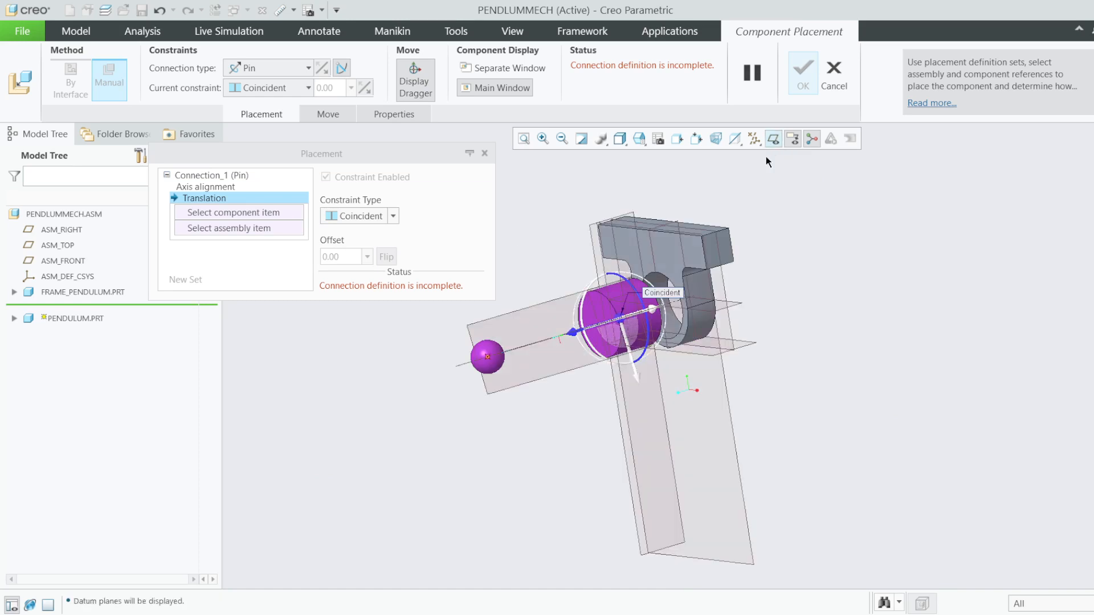
pyautogui.moveTo(593, 326); pyautogui.dragTo(589, 392, button='middle')
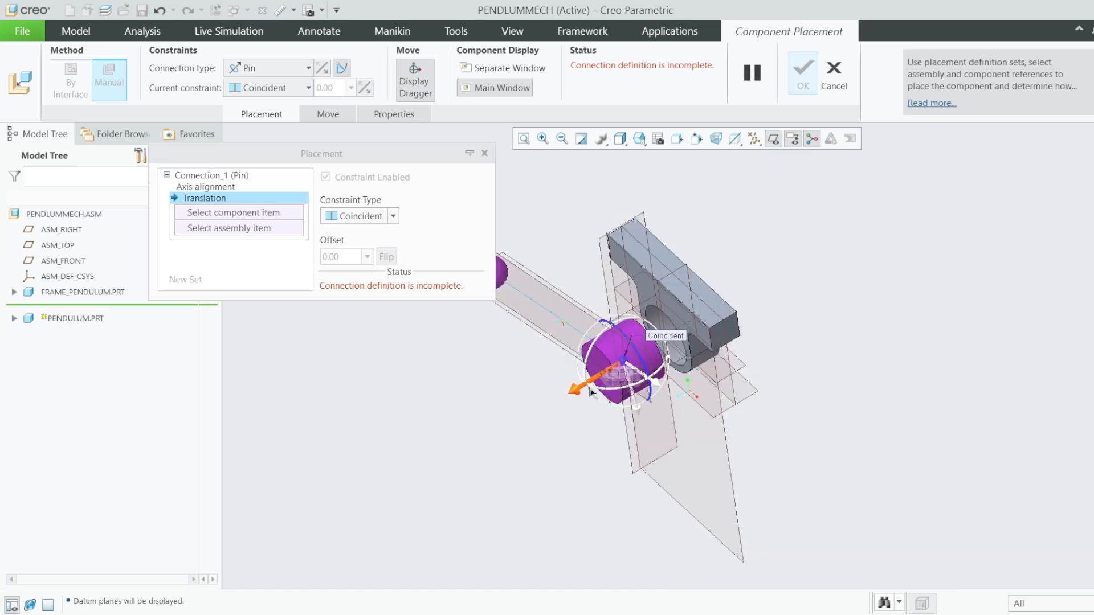
pyautogui.moveTo(589, 391); pyautogui.dragTo(489, 453)
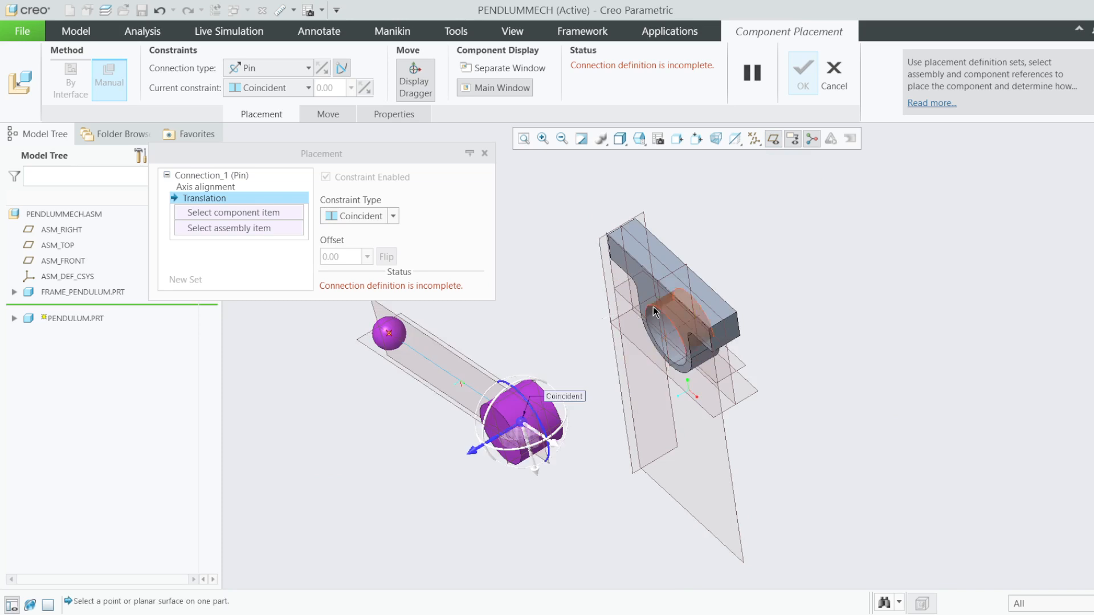
pyautogui.moveTo(678, 293); pyautogui.dragTo(663, 260, button='middle')
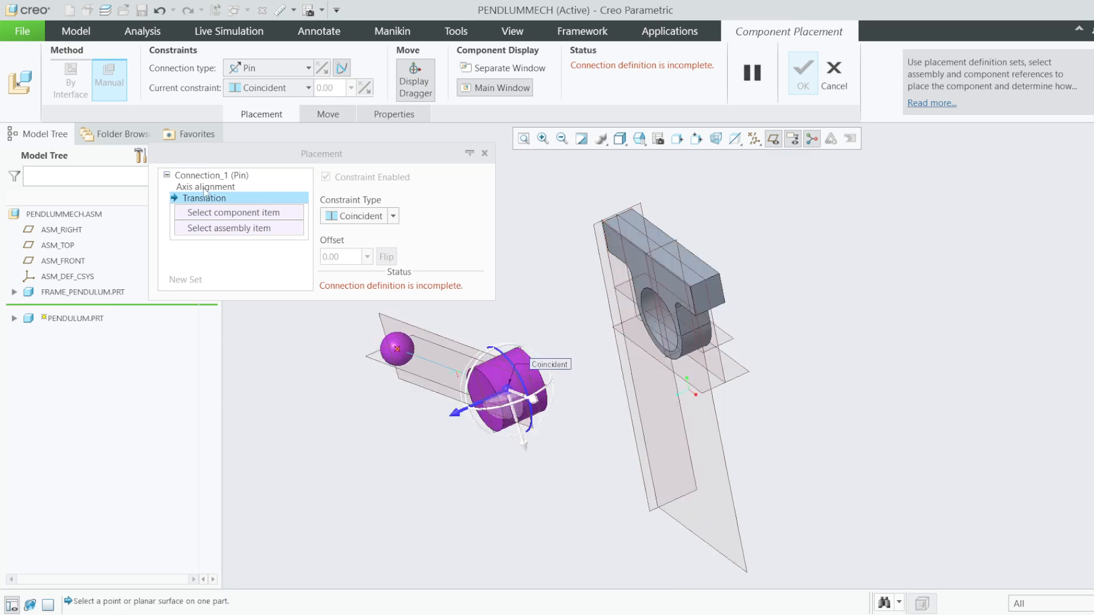
# Define the Pin connection's Translation by making the pendulum's DTM1 plane coincident with FRAME_PENDULUM's FRONT plane.
pyautogui.click(249, 214)
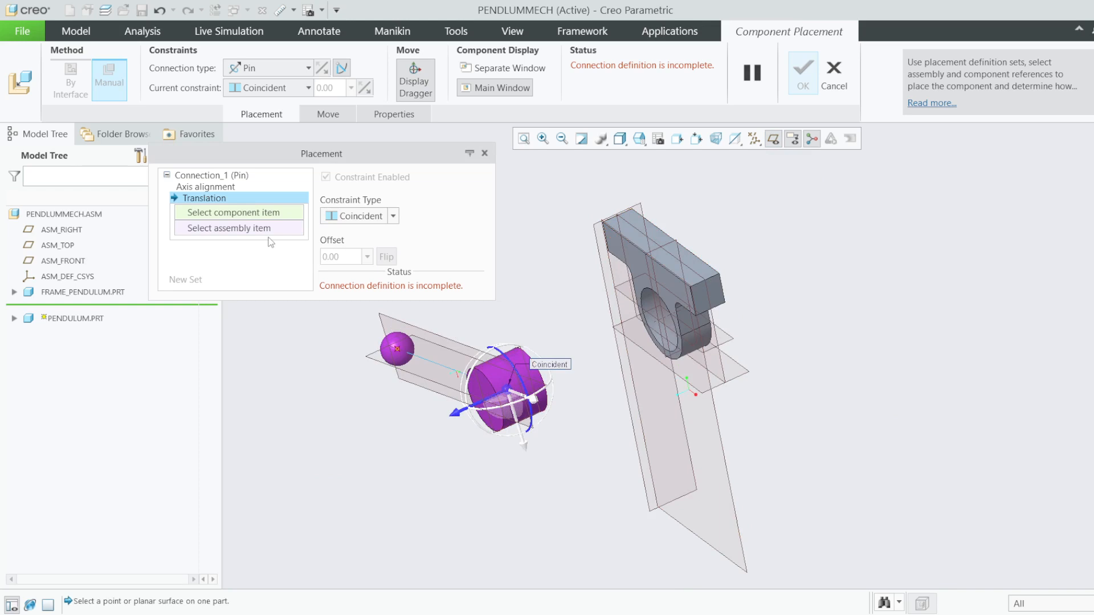
pyautogui.click(456, 343)
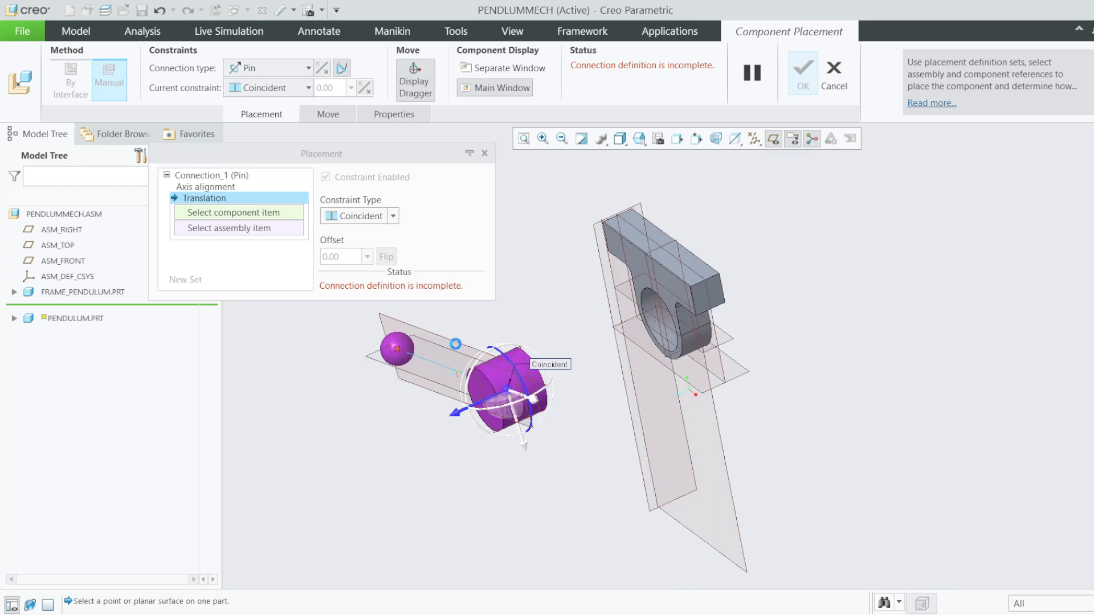
pyautogui.click(702, 342)
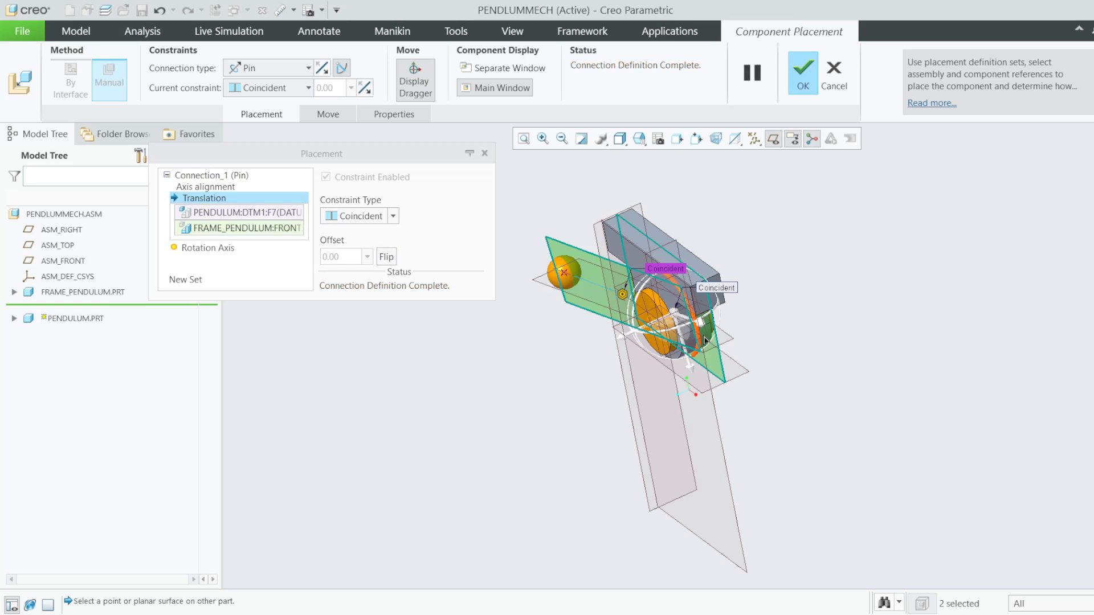
# Rotate the pendulum about the pin axis so it hangs obliquely below the frame, and accept its placement.
pyautogui.moveTo(704, 340); pyautogui.dragTo(747, 330, button='middle')
pyautogui.moveTo(679, 262); pyautogui.dragTo(673, 287)
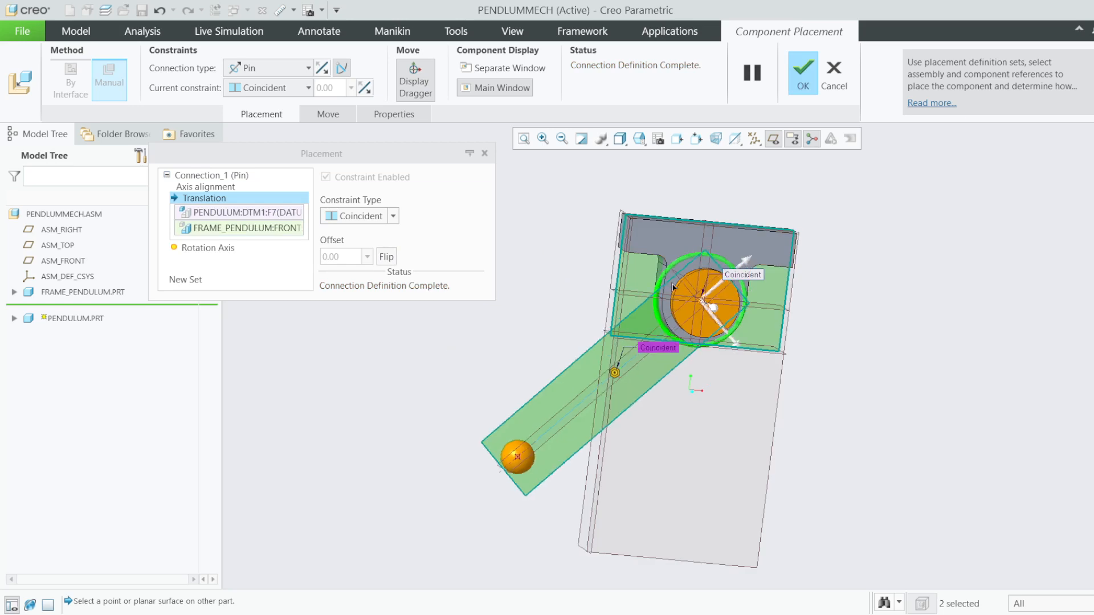
pyautogui.middleClick(674, 288)
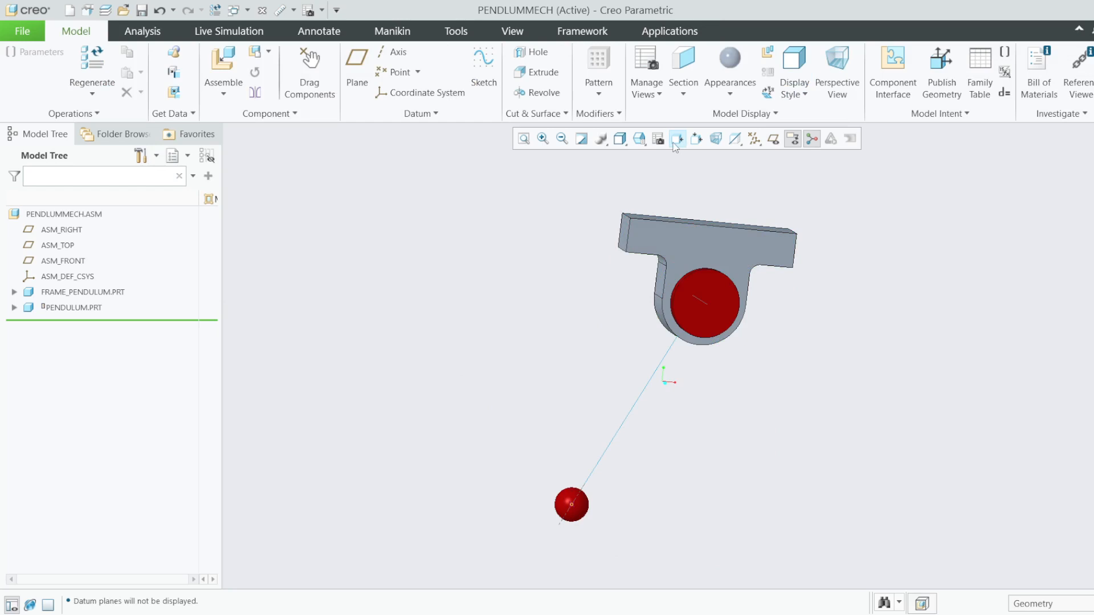
# Swing the pendulum farther out to one side with Drag Components and save the position as snapshot INITIAL_POINT.
pyautogui.click(676, 139)
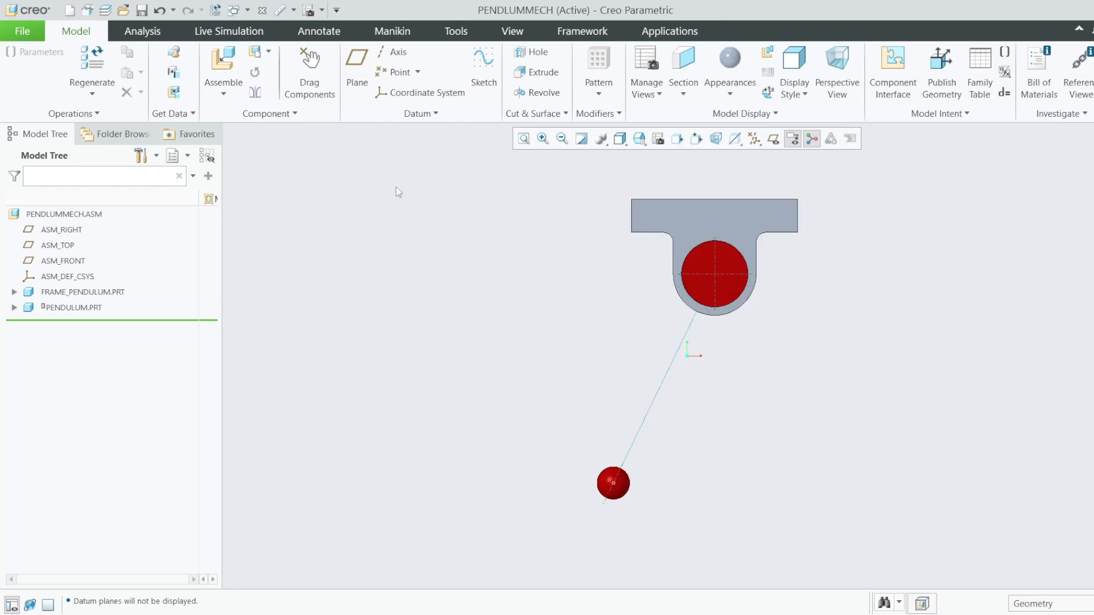
pyautogui.scroll(-1, 815, 238)
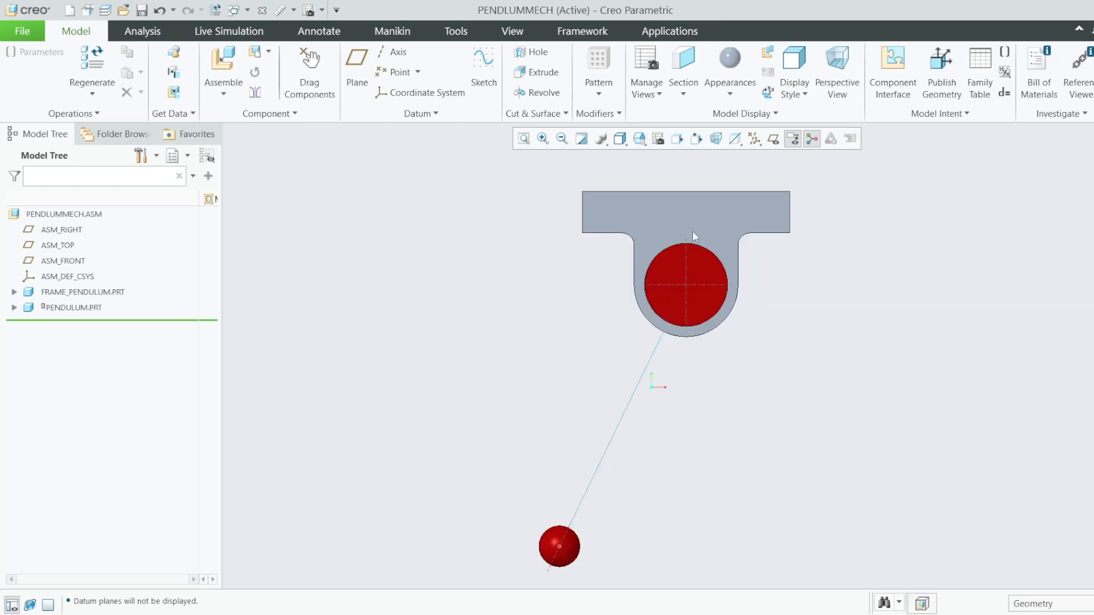
pyautogui.click(310, 72)
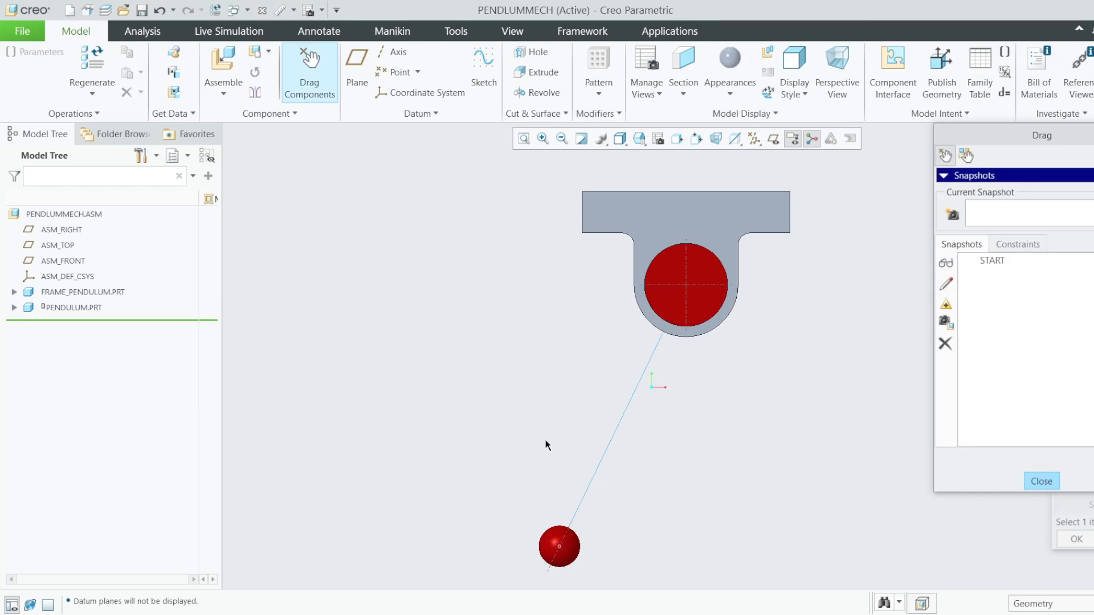
pyautogui.click(557, 544)
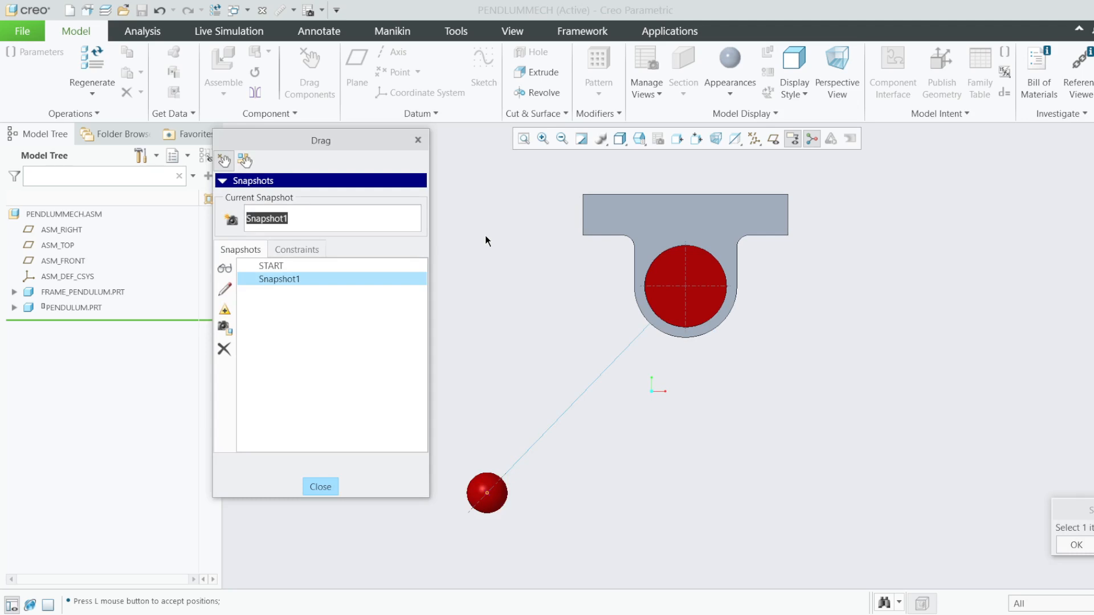
pyautogui.write('INITIAL_POINT')
pyautogui.press('Return')
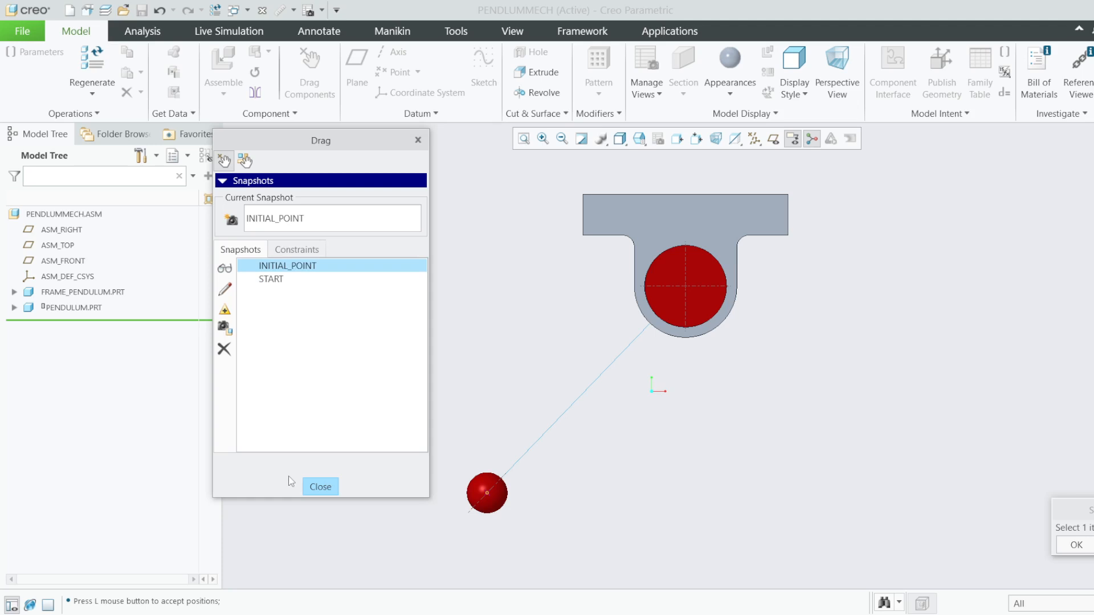
pyautogui.click(320, 487)
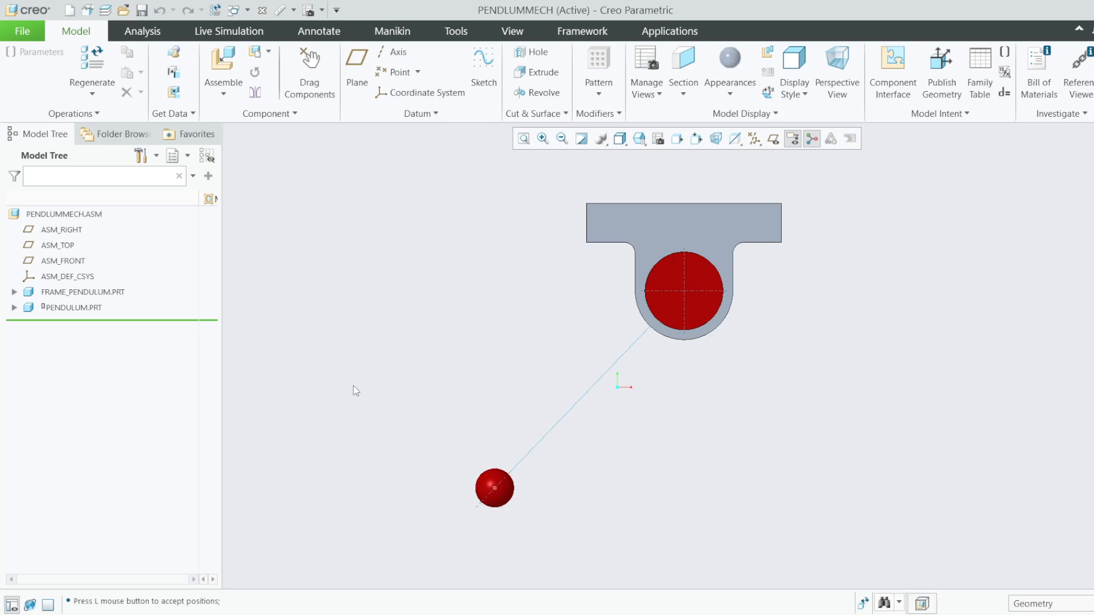
# Switch to the Mechanism application and define gravity of 9806.65 mm/sec^2 with direction X 0, Y -1, Z 0.
pyautogui.click(669, 31)
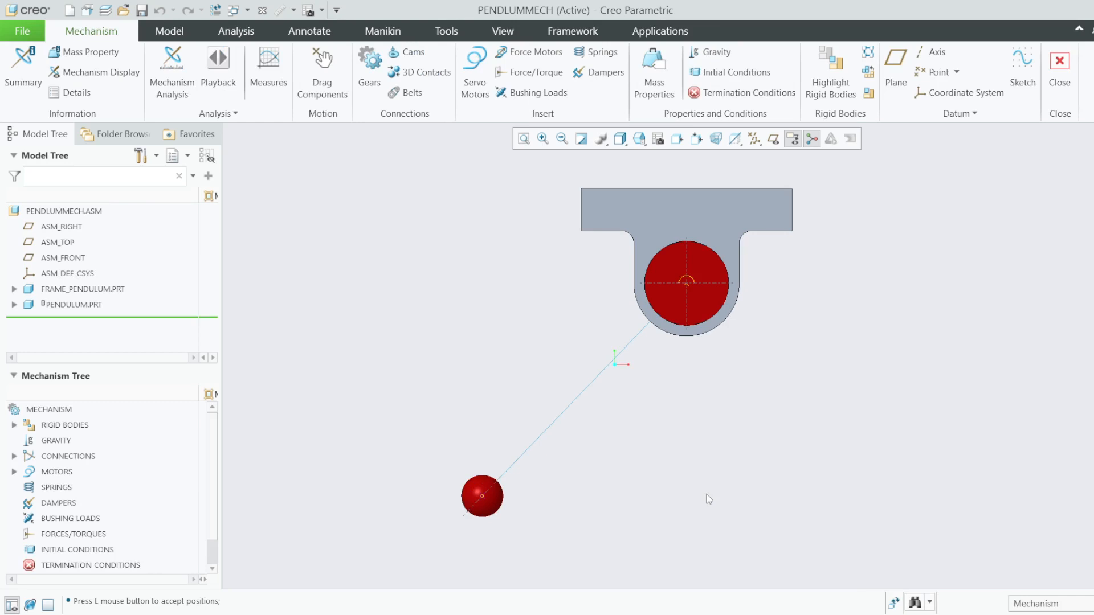
pyautogui.click(710, 51)
pyautogui.click(294, 261)
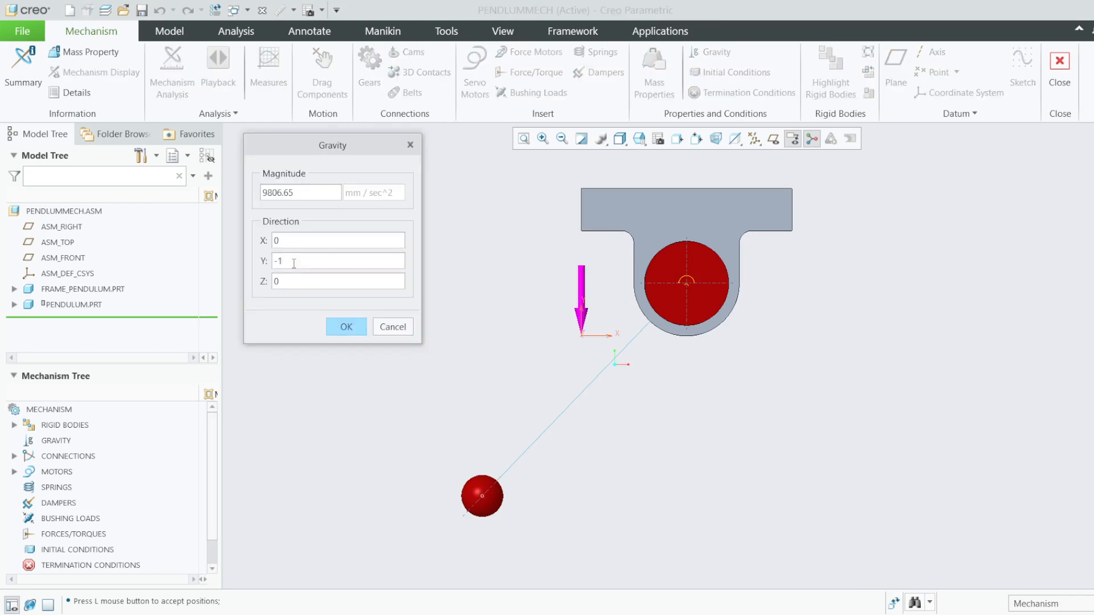
pyautogui.press('Home')
pyautogui.press('Delete')
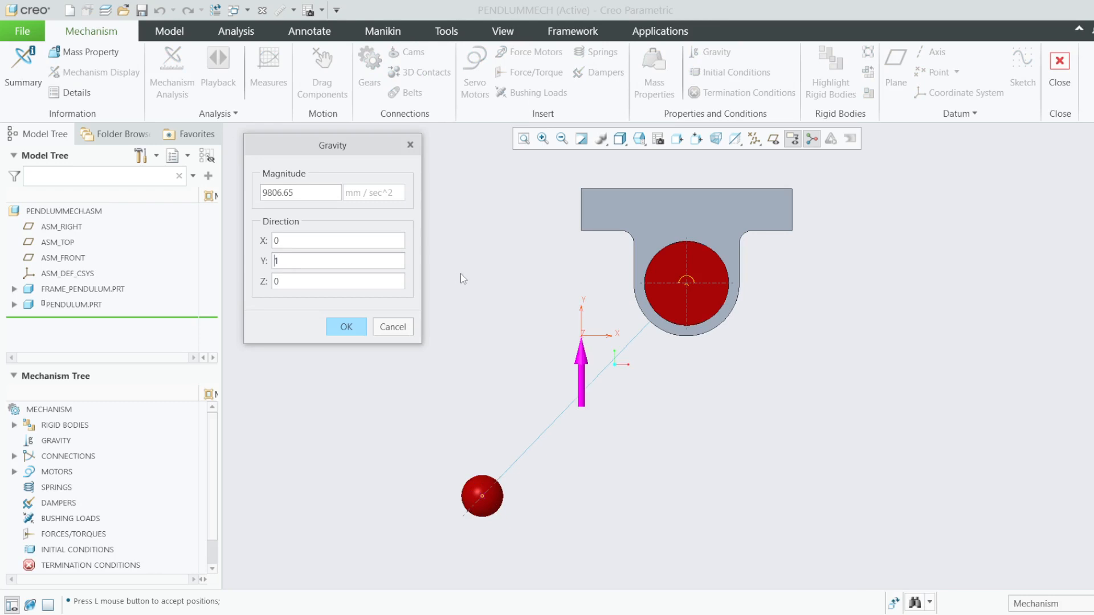
pyautogui.click(306, 261)
pyautogui.write('-')
pyautogui.click(352, 327)
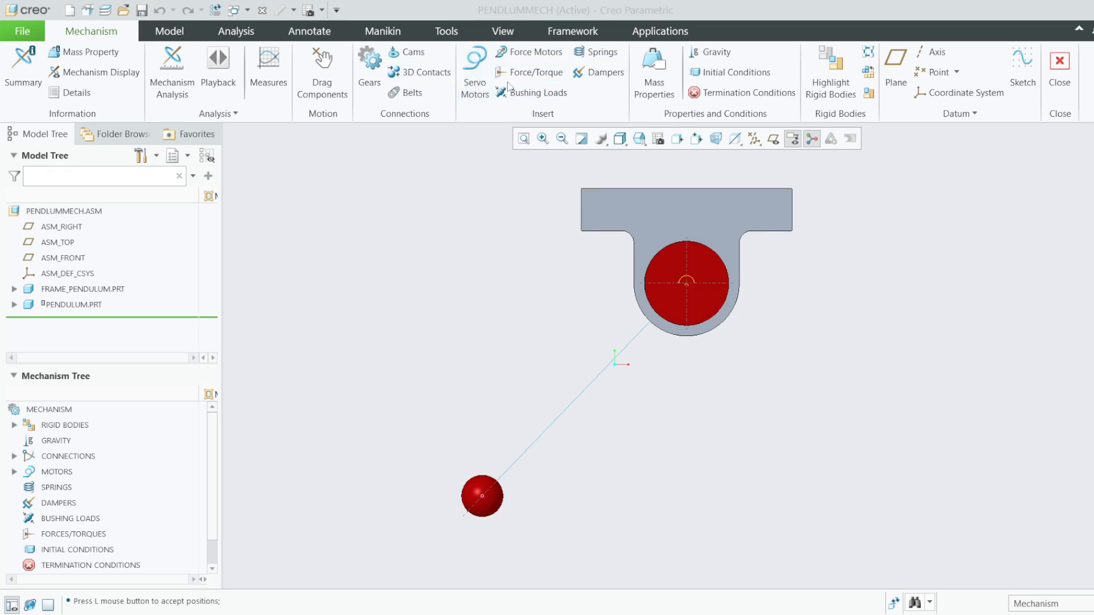
pyautogui.click(475, 77)
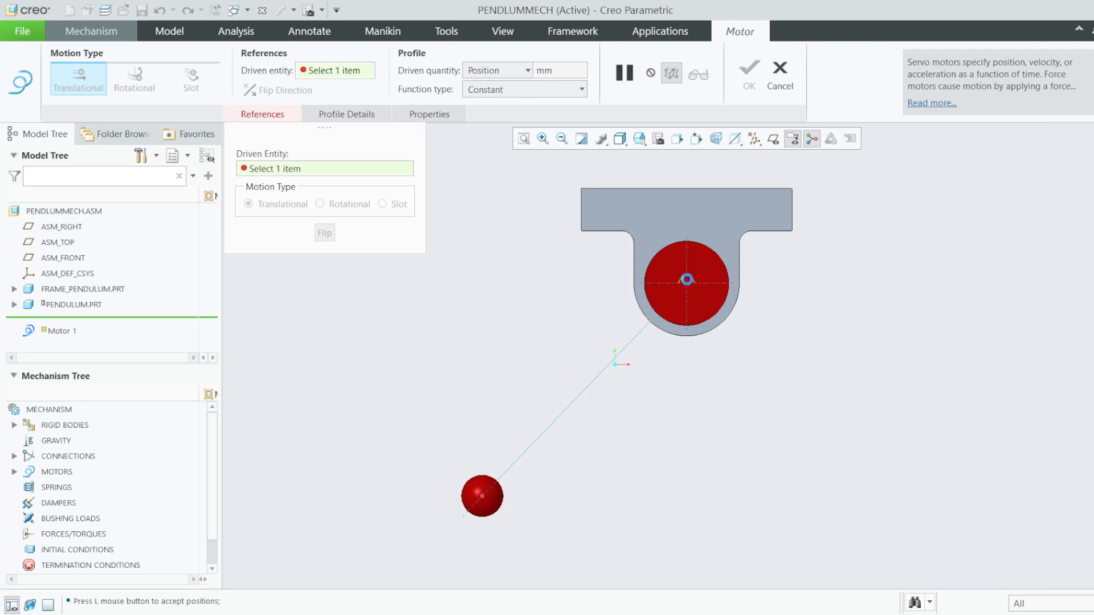
pyautogui.click(686, 279)
pyautogui.scroll(3, 690, 266)
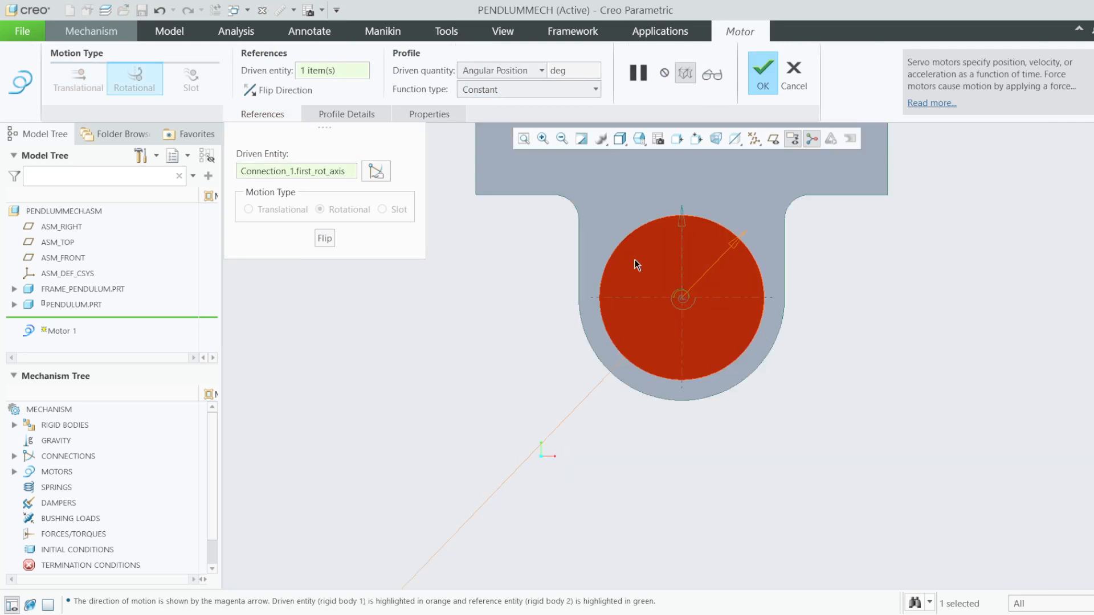
pyautogui.scroll(-2, 653, 256)
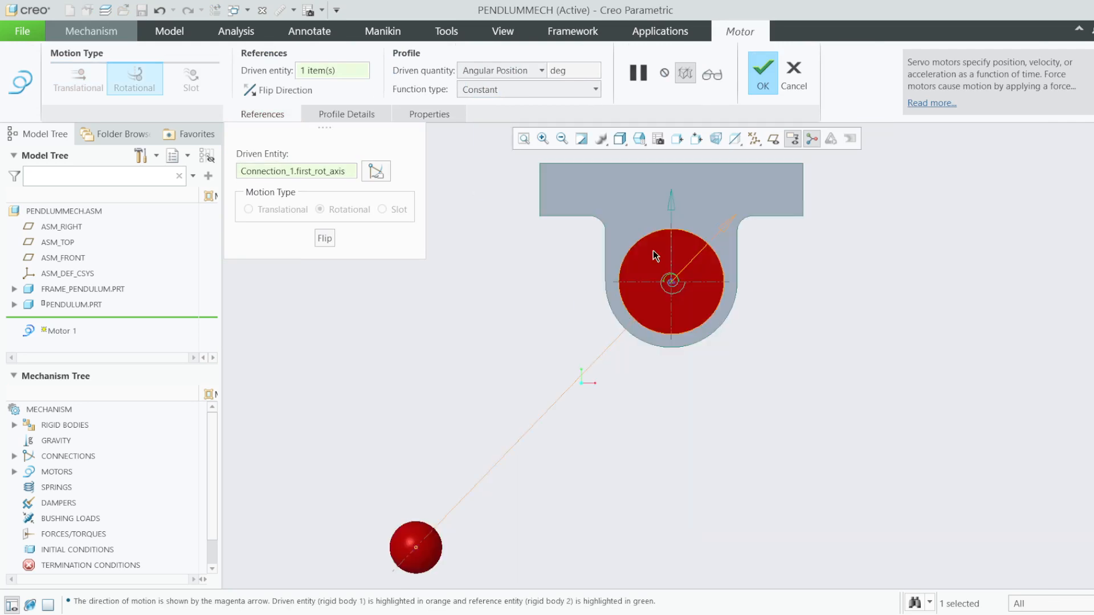
pyautogui.scroll(-1, 653, 250)
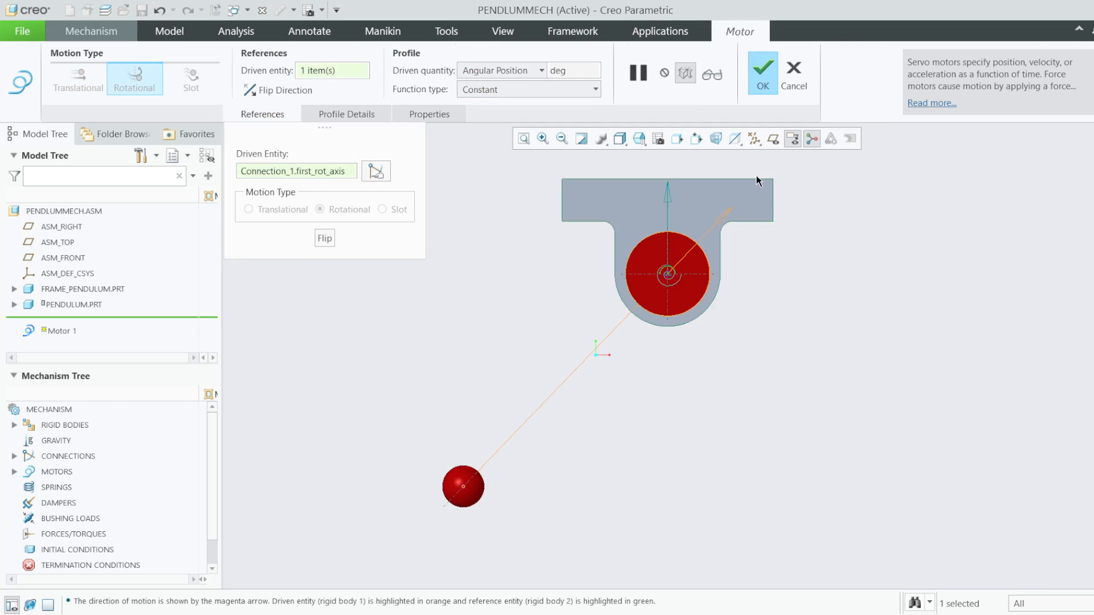
pyautogui.click(794, 74)
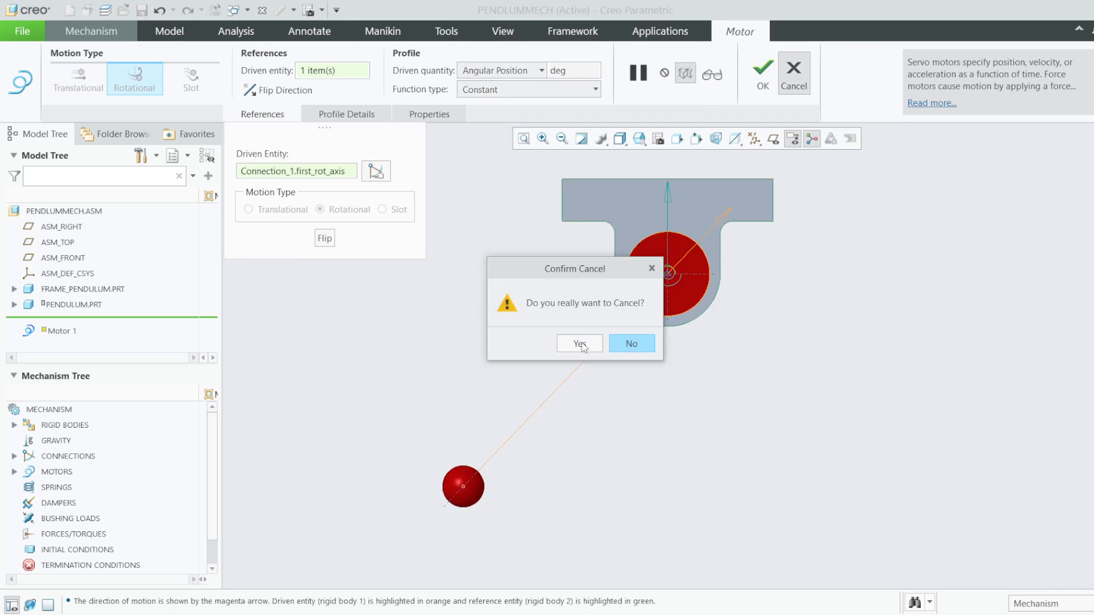
pyautogui.click(579, 344)
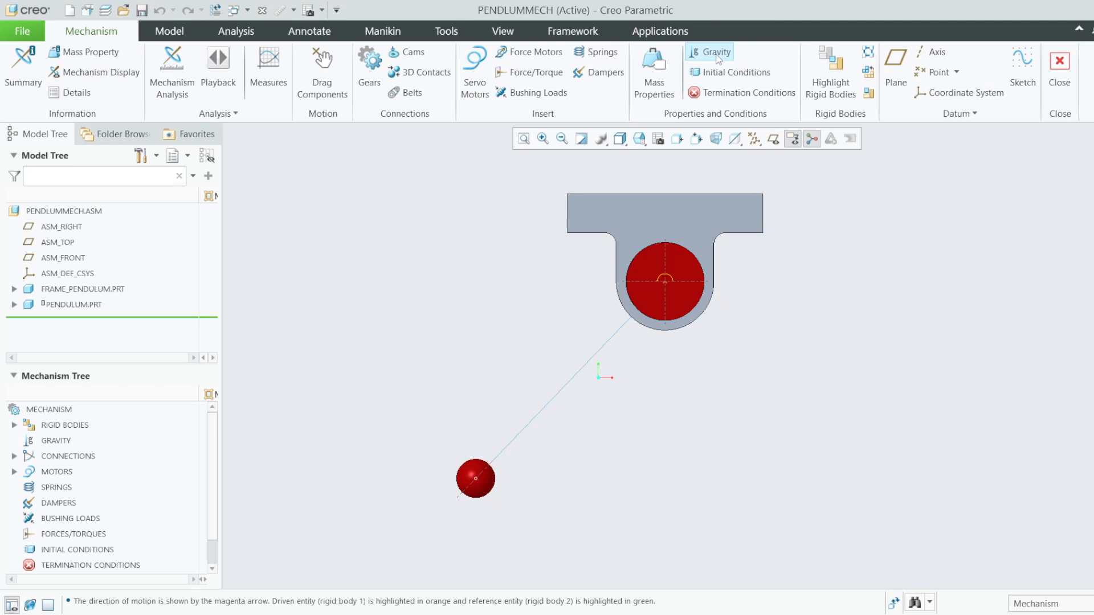
# Start a new mechanism analysis definition named AnalysisDefinition2 and set its type to Dynamic.
pyautogui.click(172, 66)
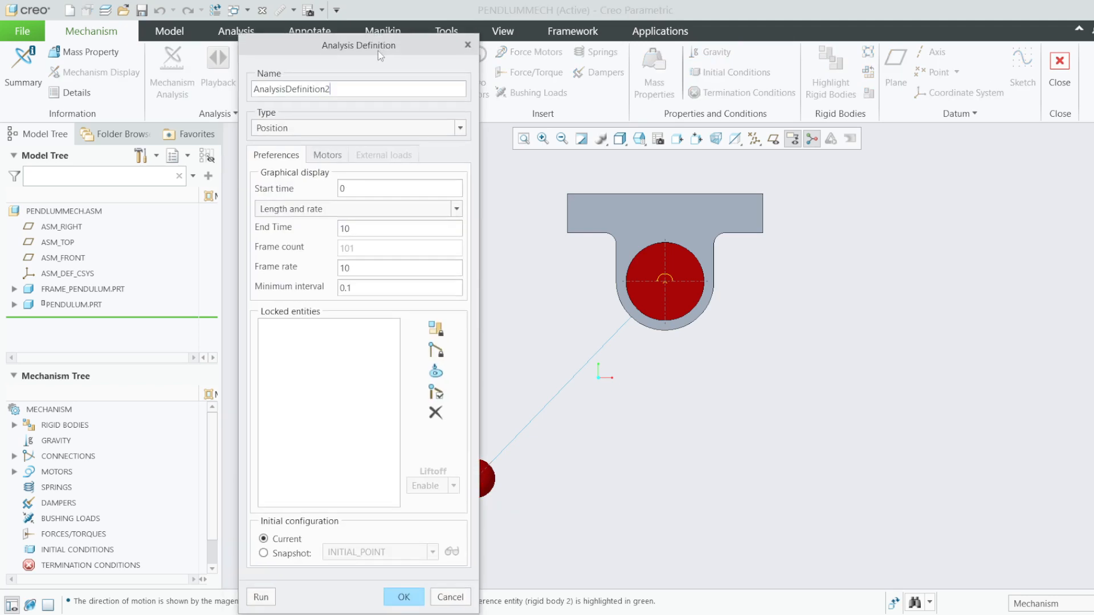
pyautogui.click(293, 129)
pyautogui.click(280, 174)
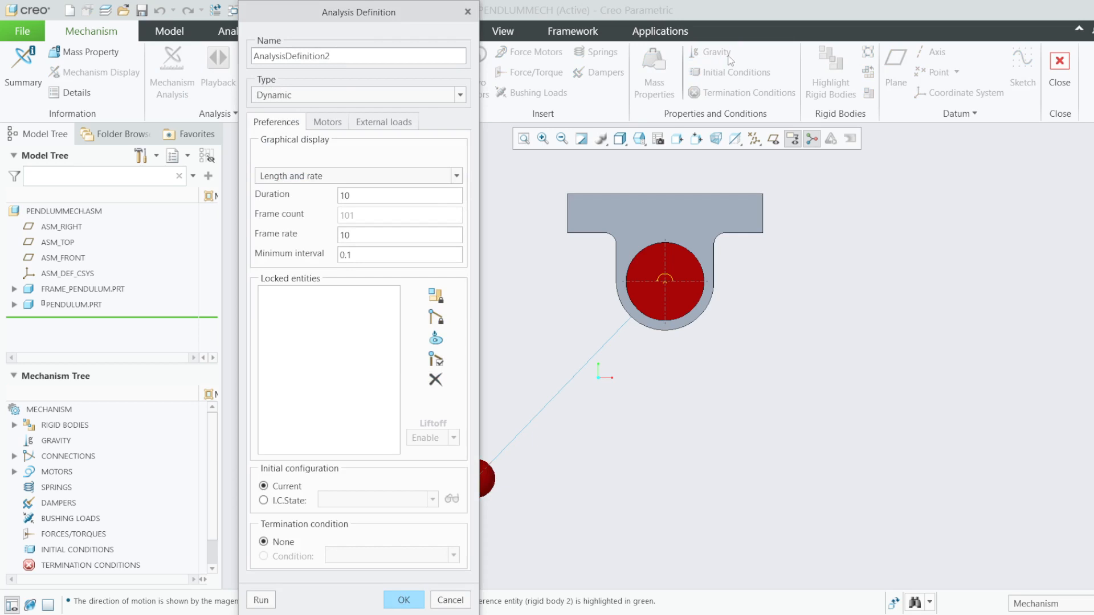
pyautogui.click(315, 96)
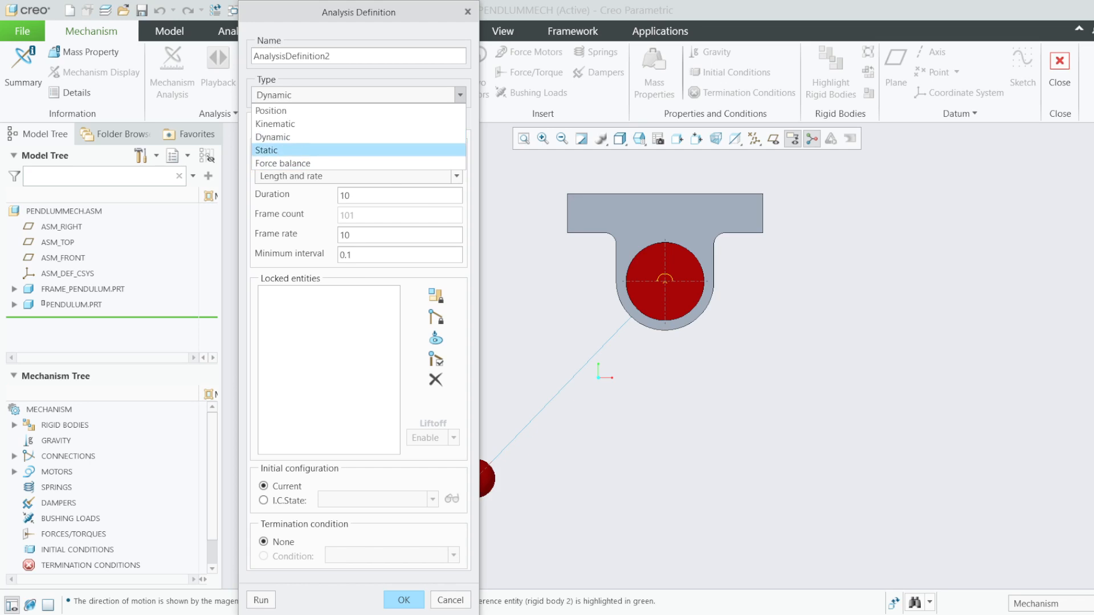
pyautogui.press('Escape')
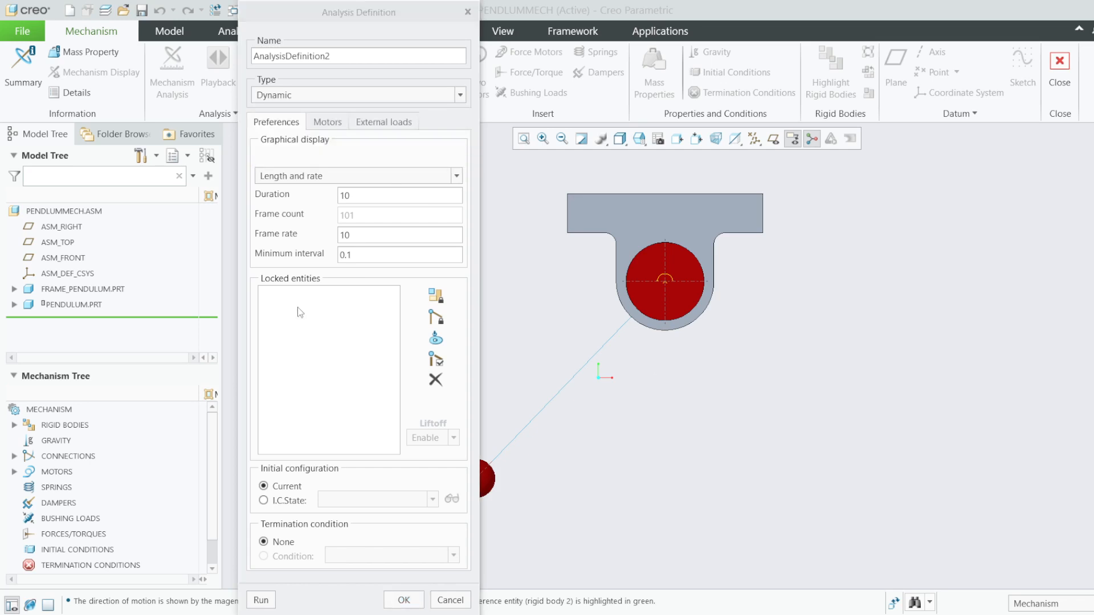
pyautogui.click(295, 97)
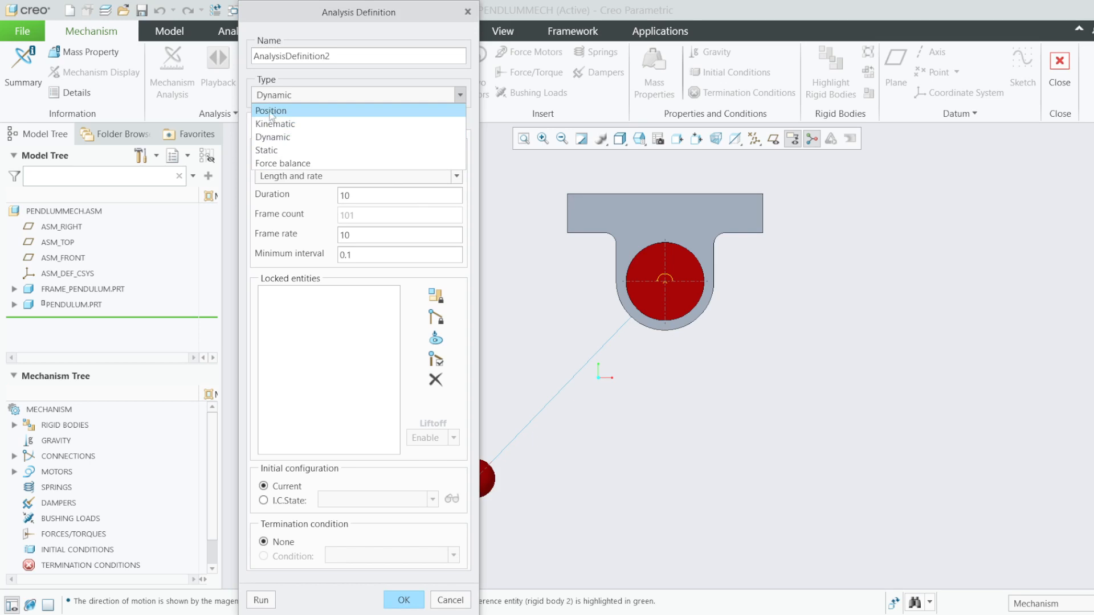
pyautogui.click(288, 137)
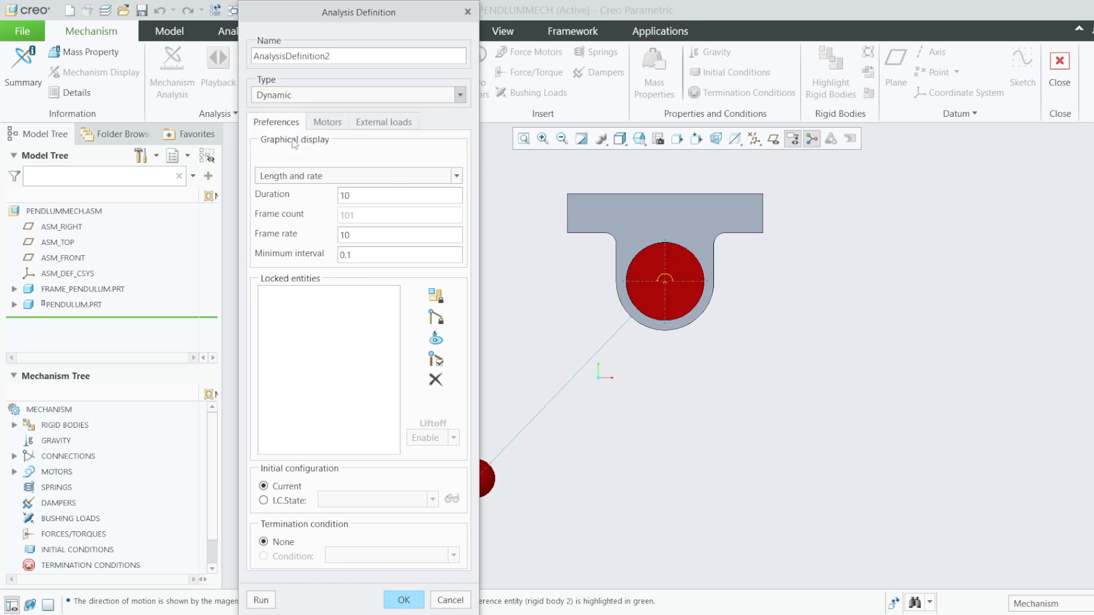
# Enable gravity among the external loads of the dynamic analysis.
pyautogui.click(329, 122)
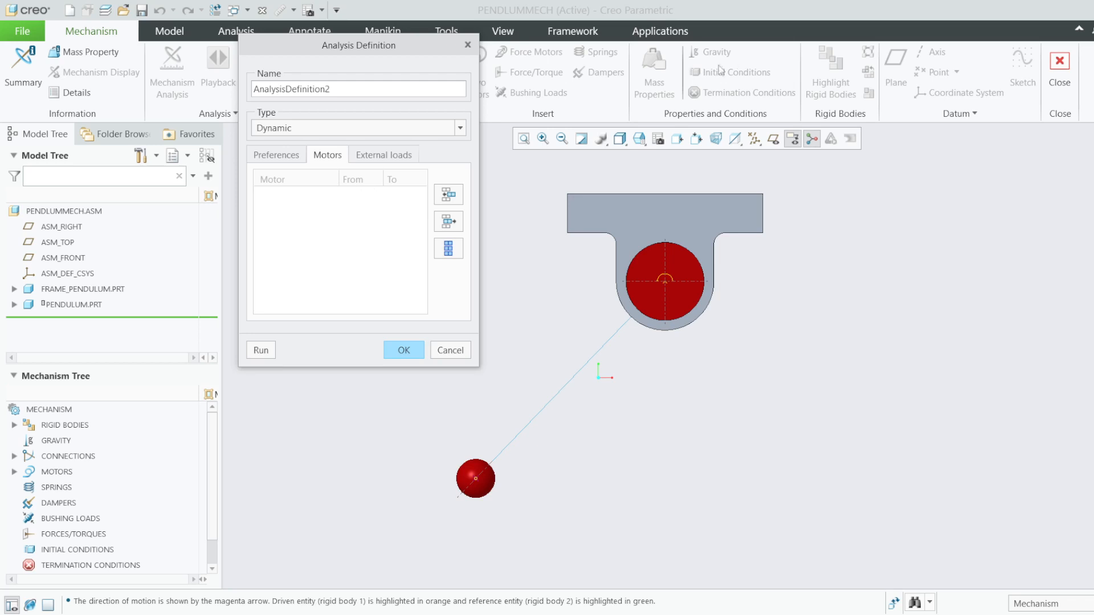
pyautogui.click(385, 157)
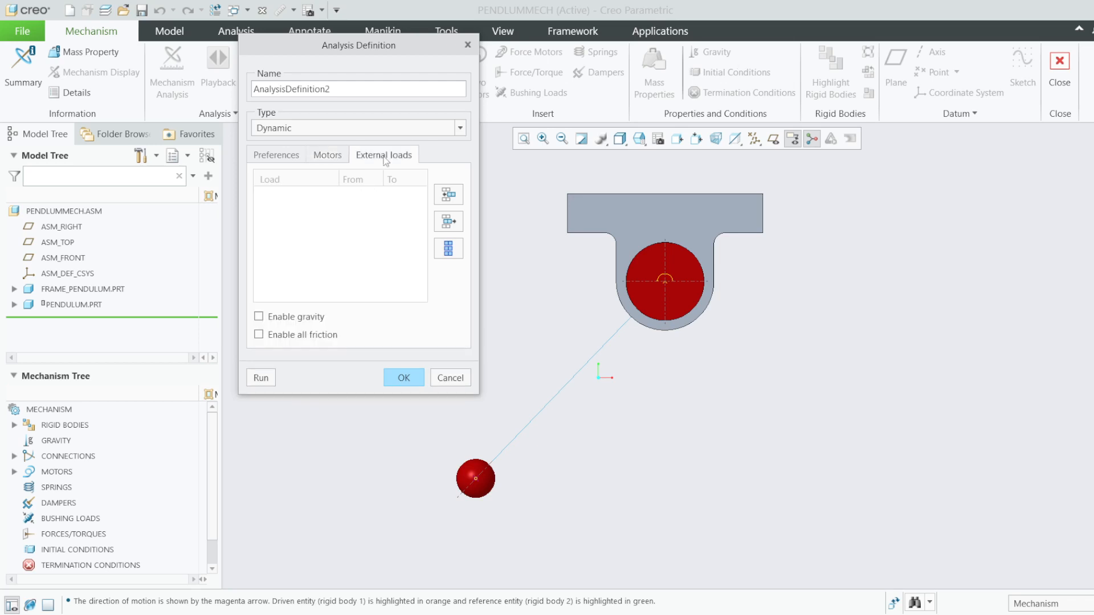
pyautogui.click(259, 317)
# Set the duration of the dynamic analysis to 10.
pyautogui.click(276, 155)
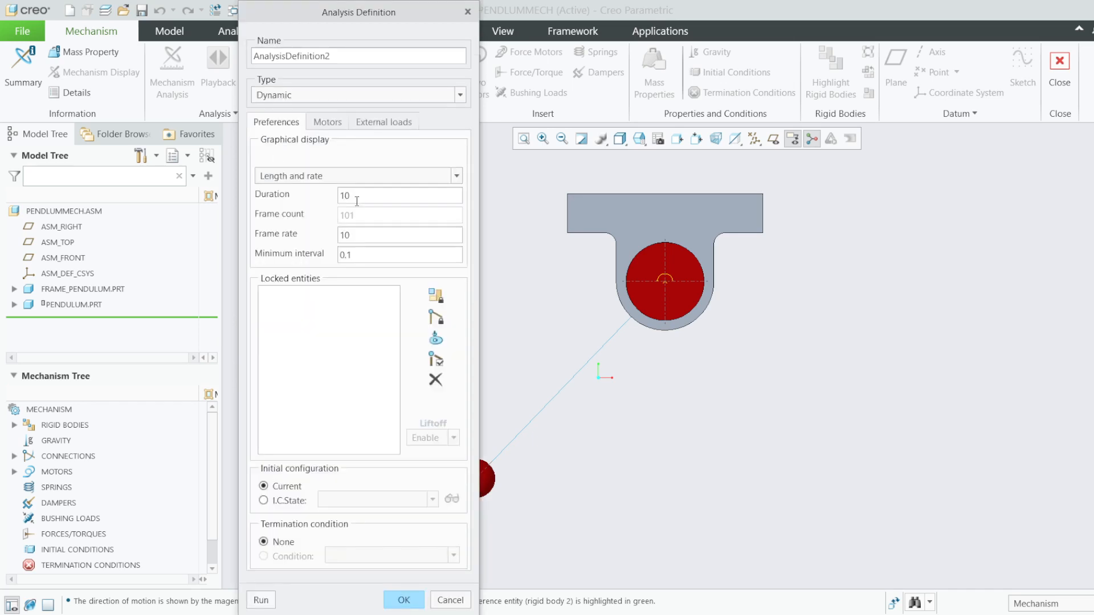
pyautogui.click(362, 195)
pyautogui.click(363, 194)
pyautogui.press('BackSpace')
pyautogui.press('BackSpace')
pyautogui.write('10')
# Run the dynamic analysis from the current initial configuration and accept its definition.
pyautogui.click(264, 502)
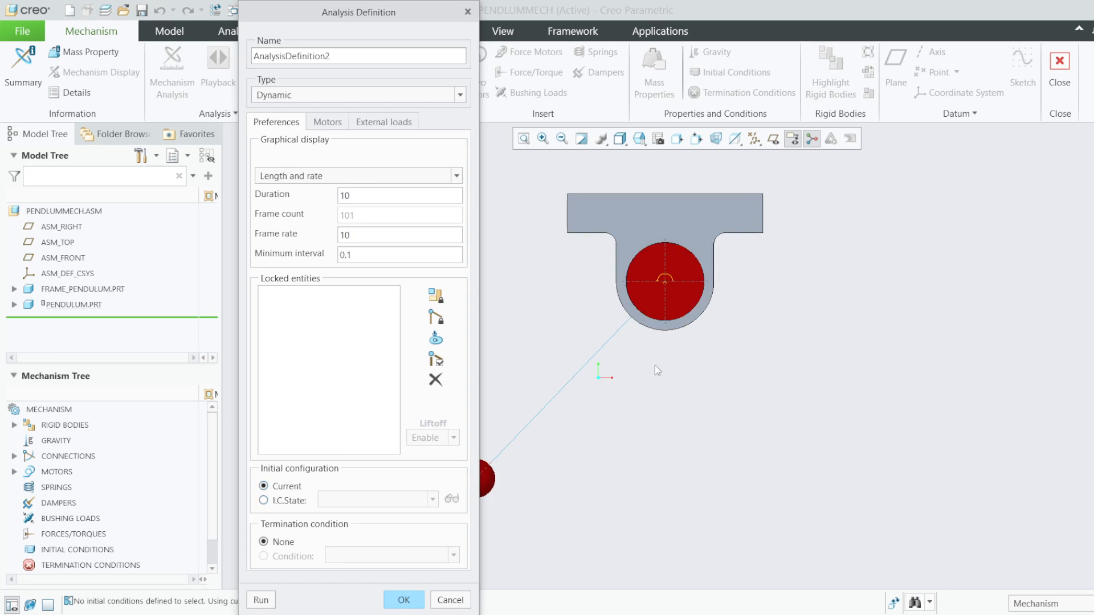
pyautogui.scroll(2, 654, 365)
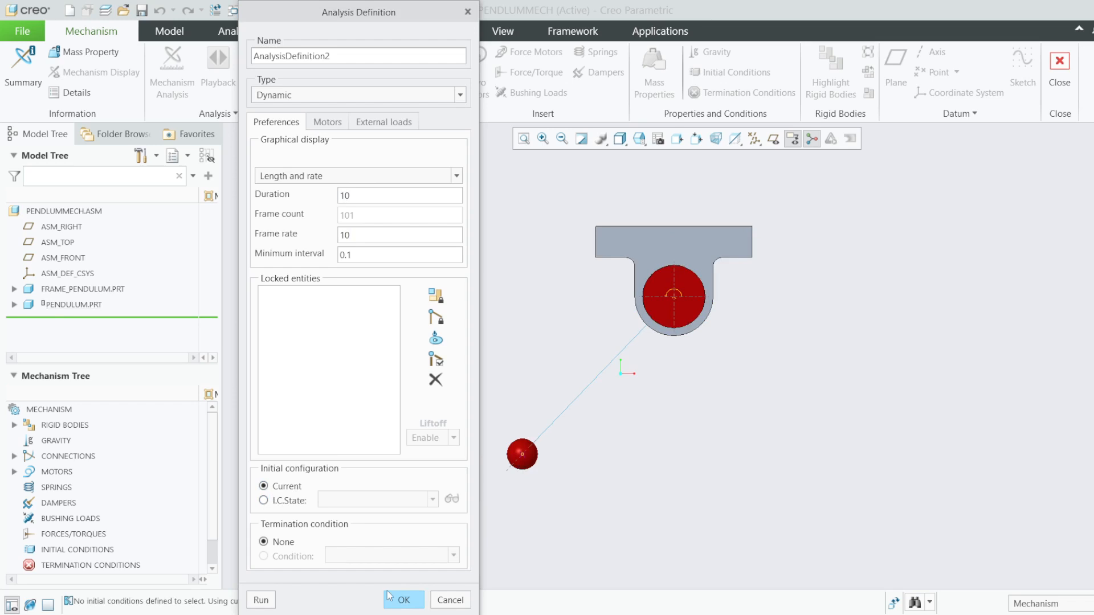
pyautogui.click(262, 599)
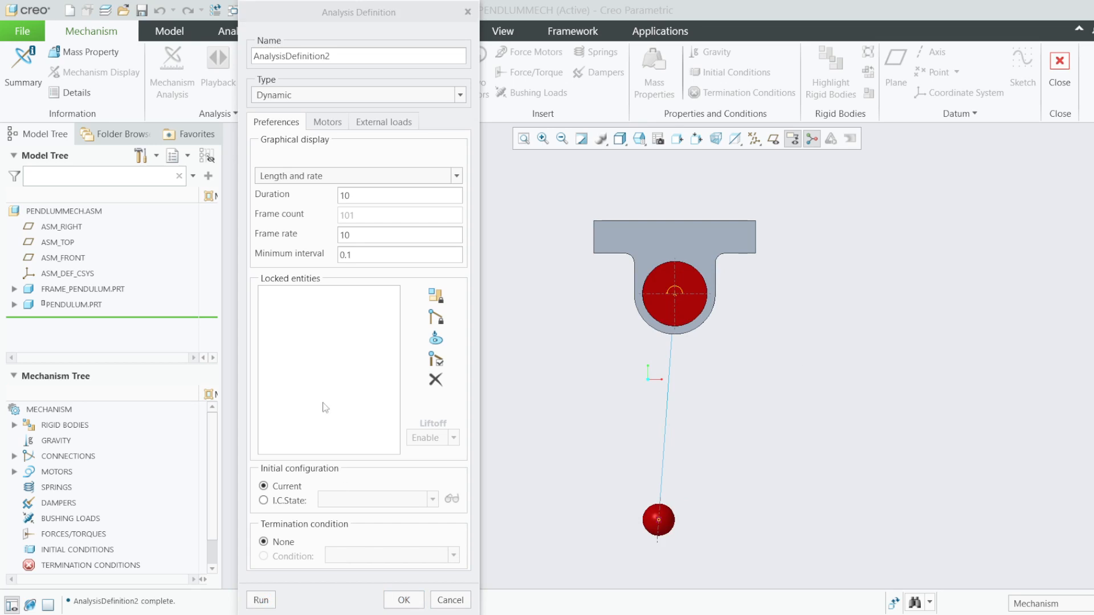
pyautogui.click(404, 600)
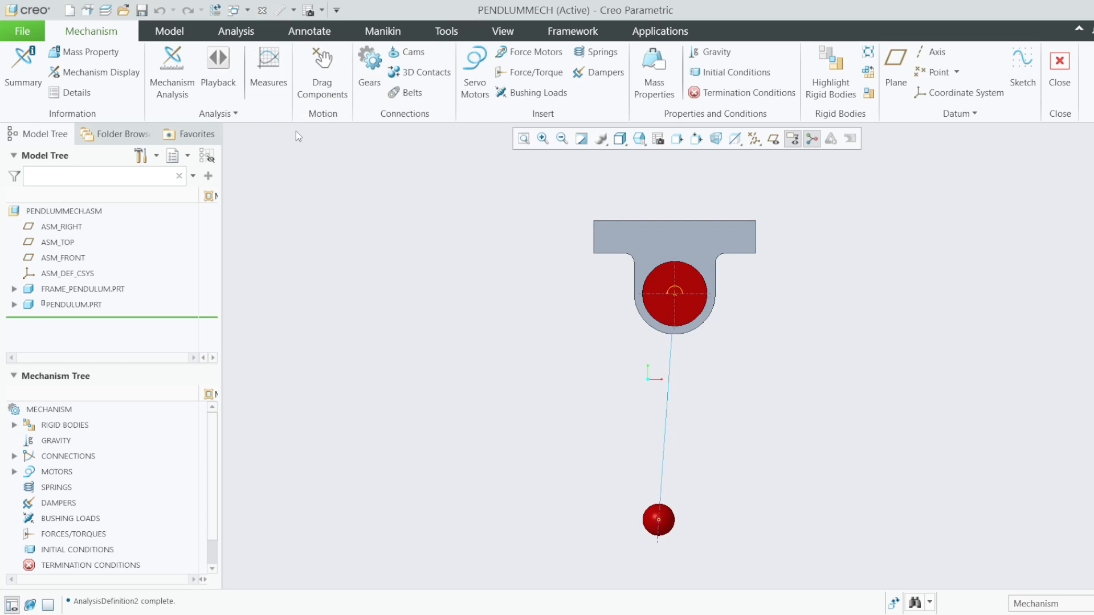
# View the AnalysisDefinition2 result set as an animation, then close the playback.
pyautogui.click(218, 67)
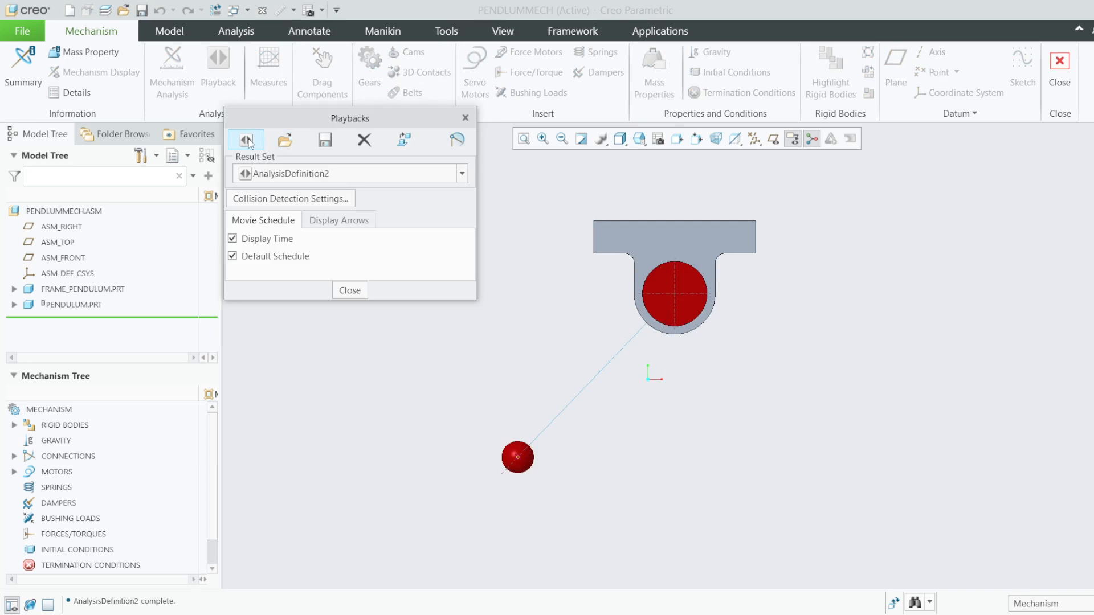
pyautogui.click(246, 140)
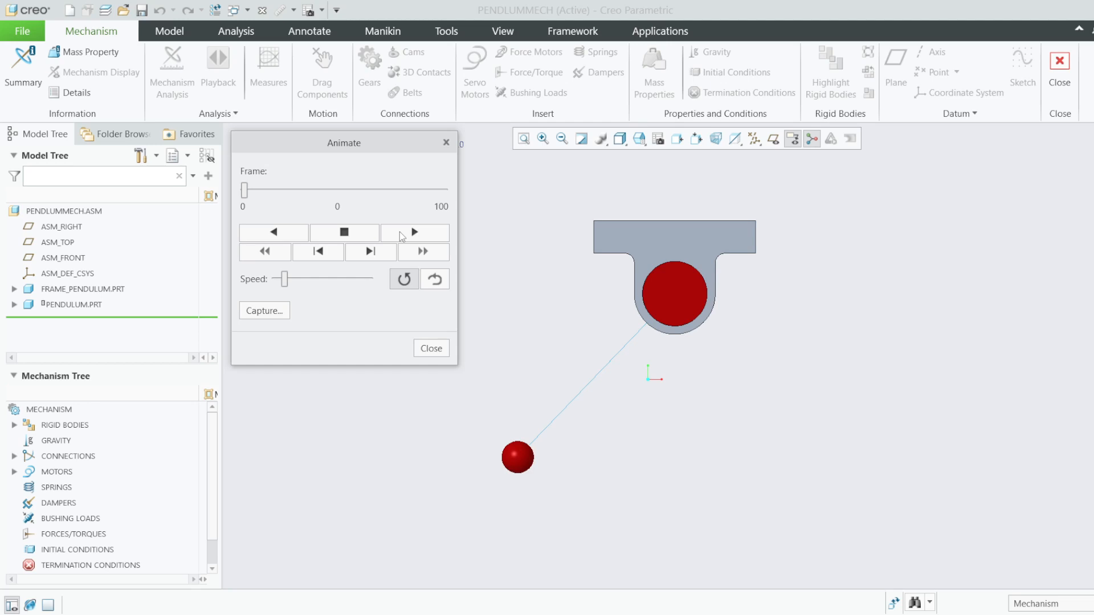
pyautogui.press('Escape')
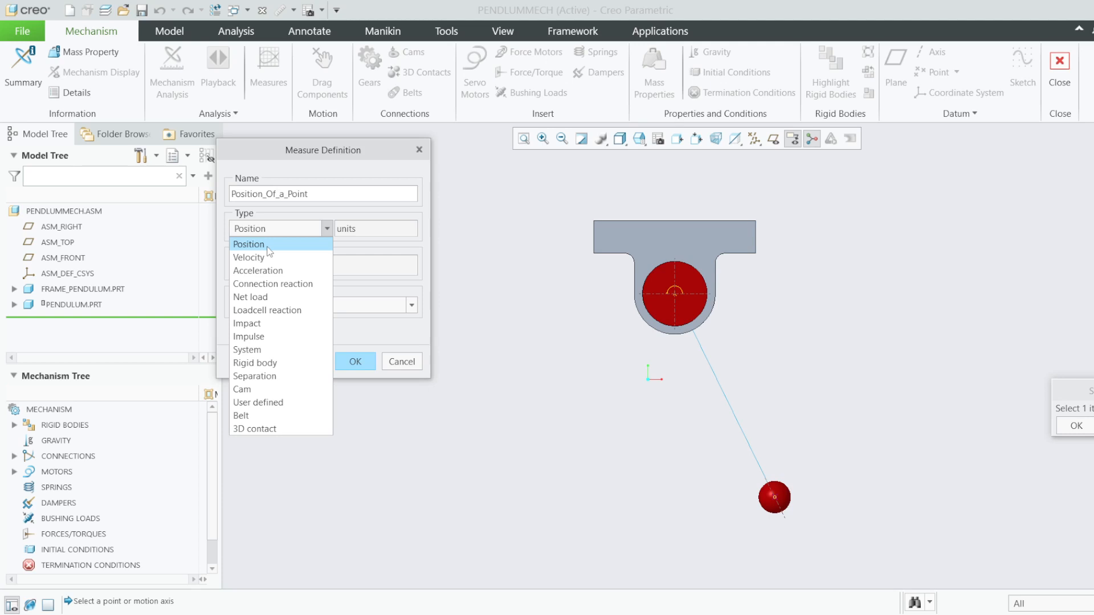
# Define Position_Of_a_Point as the Y-component position of PENDULUM:PNT0 relative to WCS, and graph it for AnalysisDefinition2.
pyautogui.click(268, 245)
pyautogui.click(676, 475)
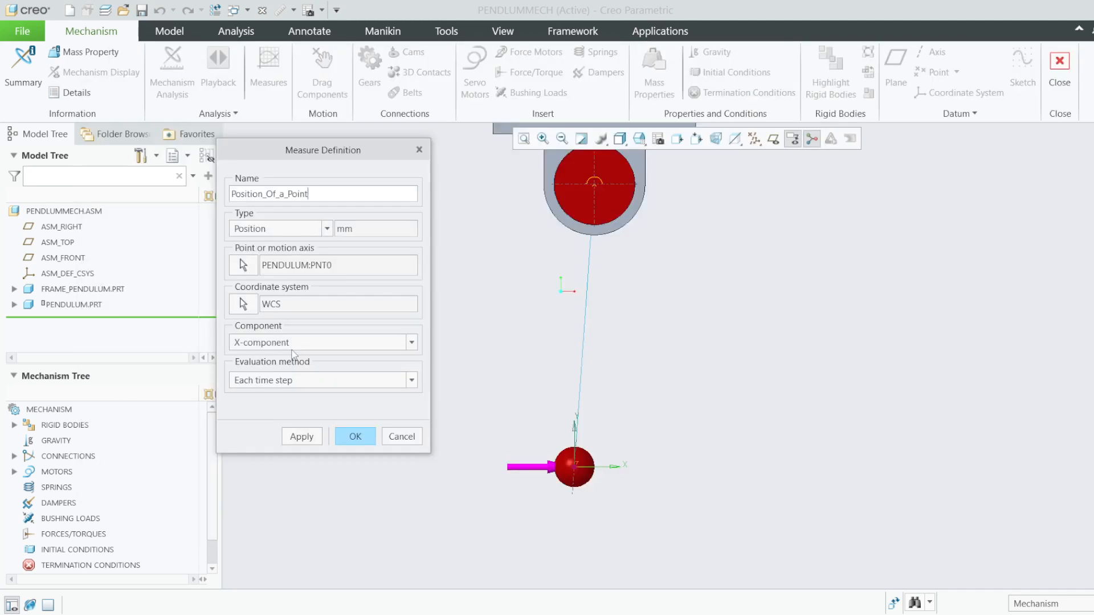
pyautogui.click(412, 342)
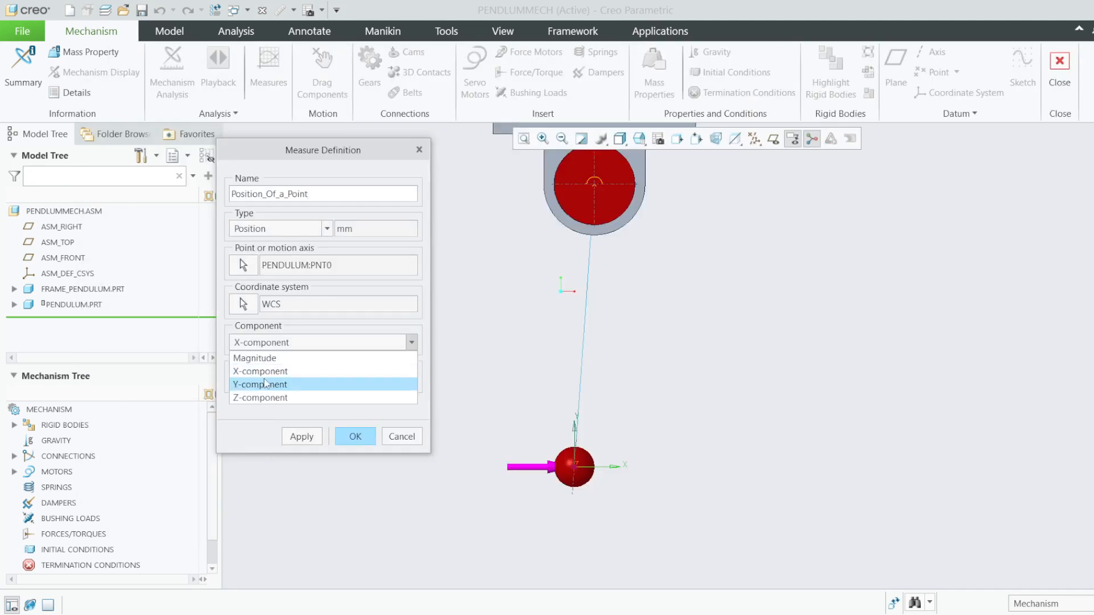
pyautogui.click(262, 383)
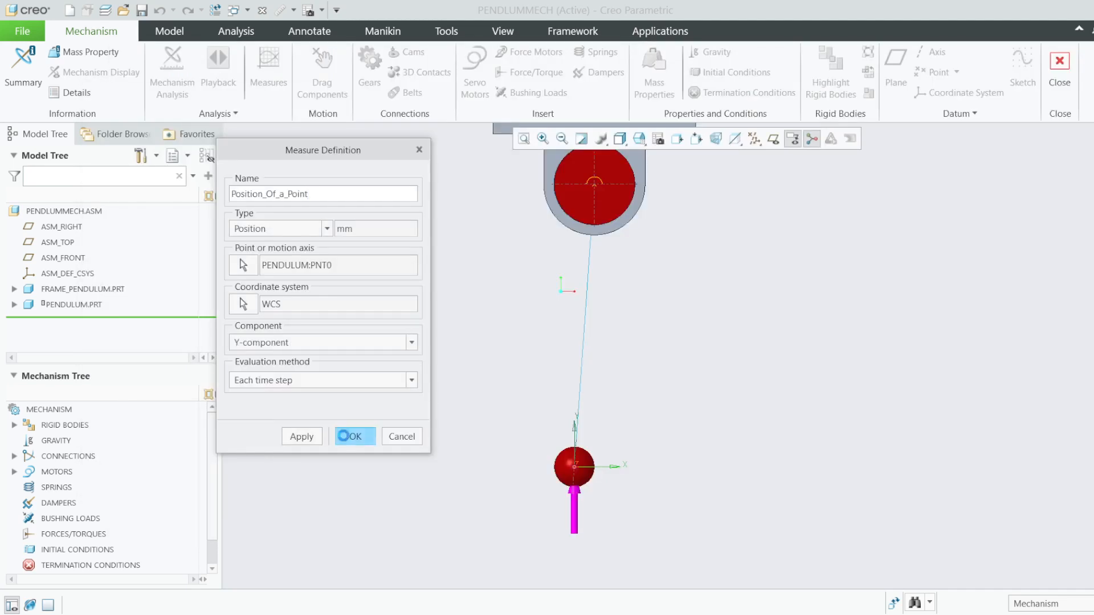
pyautogui.click(355, 436)
pyautogui.click(103, 122)
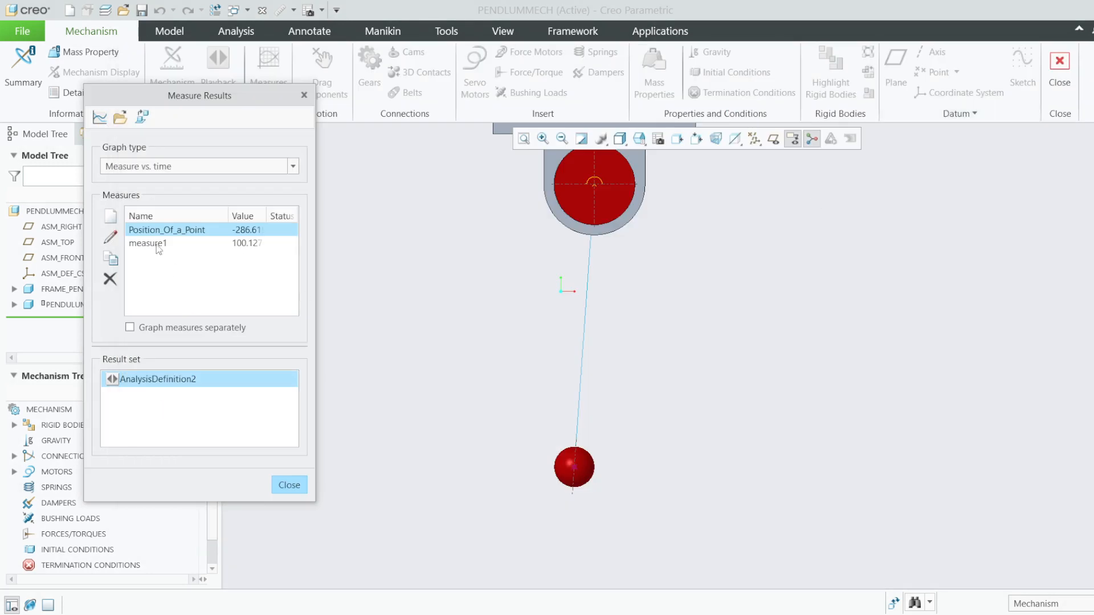
# Change the Position_Of_a_Point measure to the Z-component and close the measure results.
pyautogui.click(112, 237)
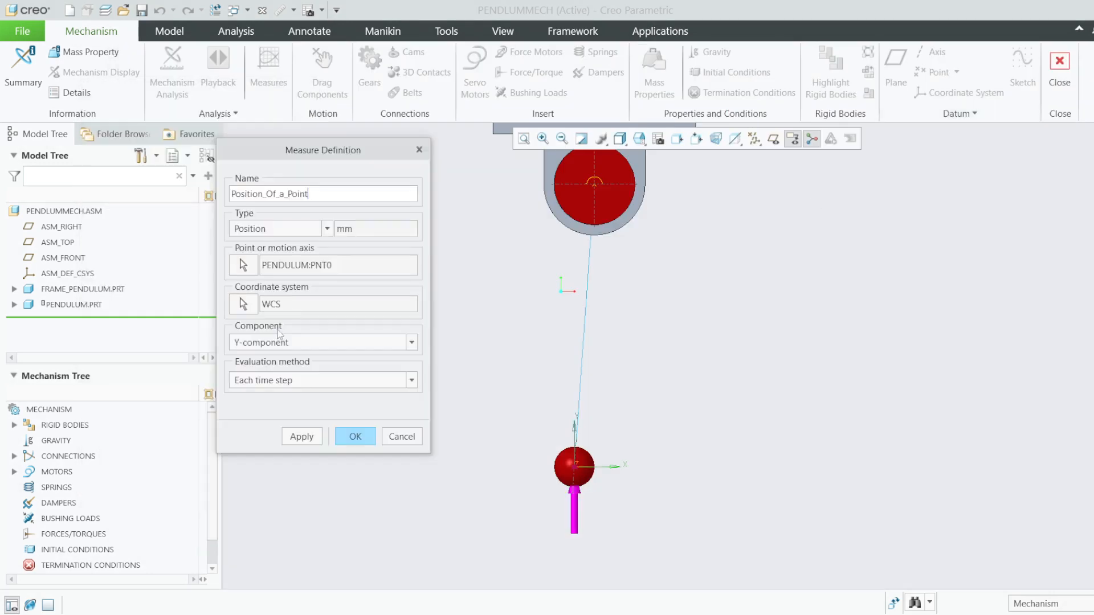
pyautogui.click(259, 346)
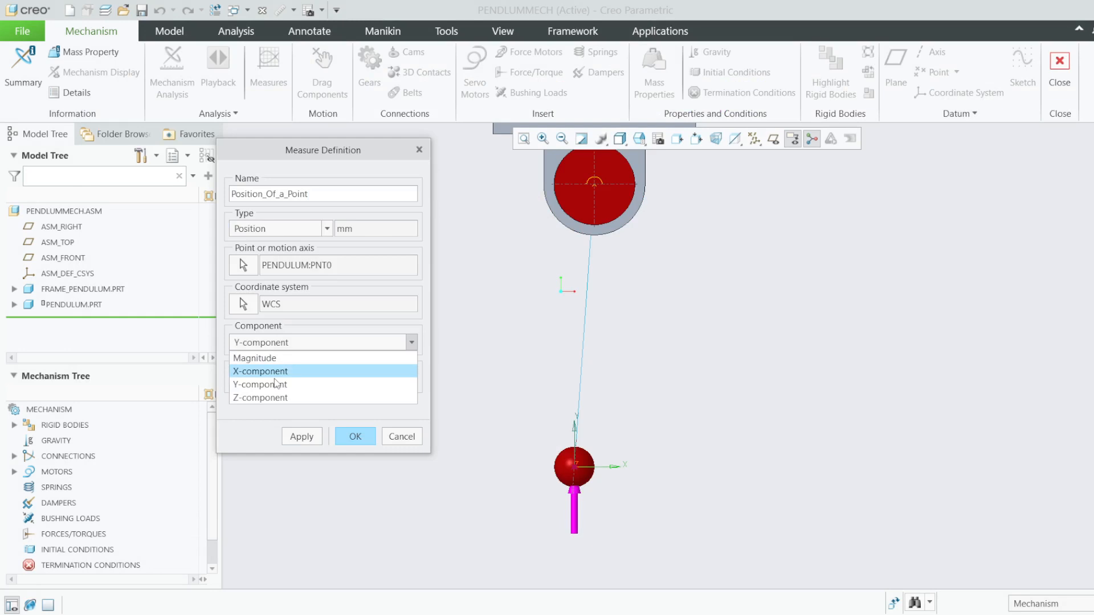
pyautogui.click(267, 398)
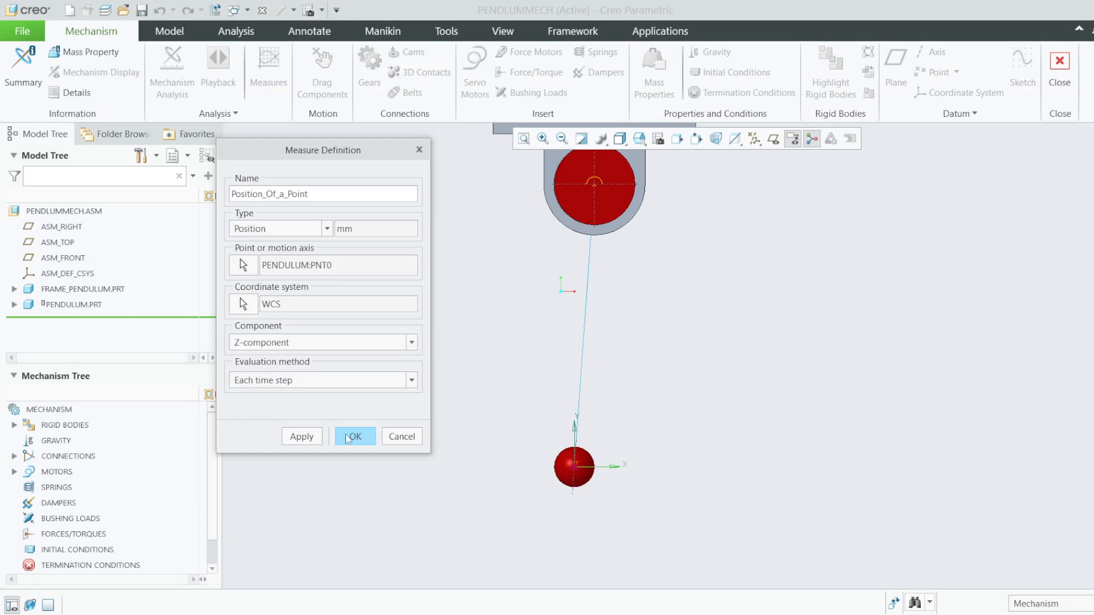
pyautogui.click(349, 437)
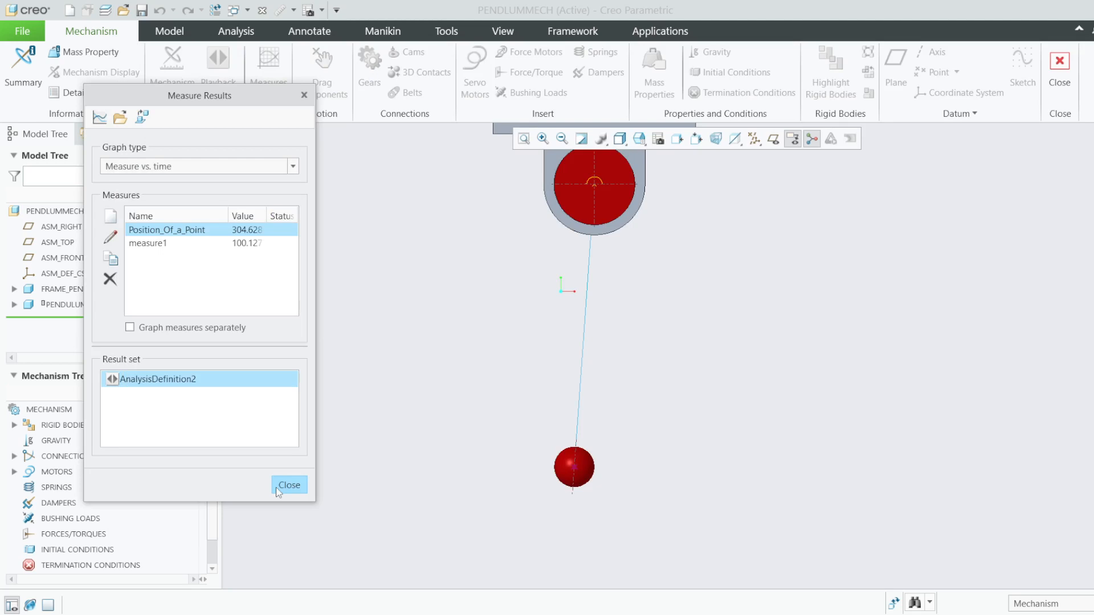
pyautogui.click(289, 485)
# Enable friction on the pendulum's rotation axis with static coefficient 0.02, kinetic coefficient 0.01 and contact radius R 50.
pyautogui.click(577, 278)
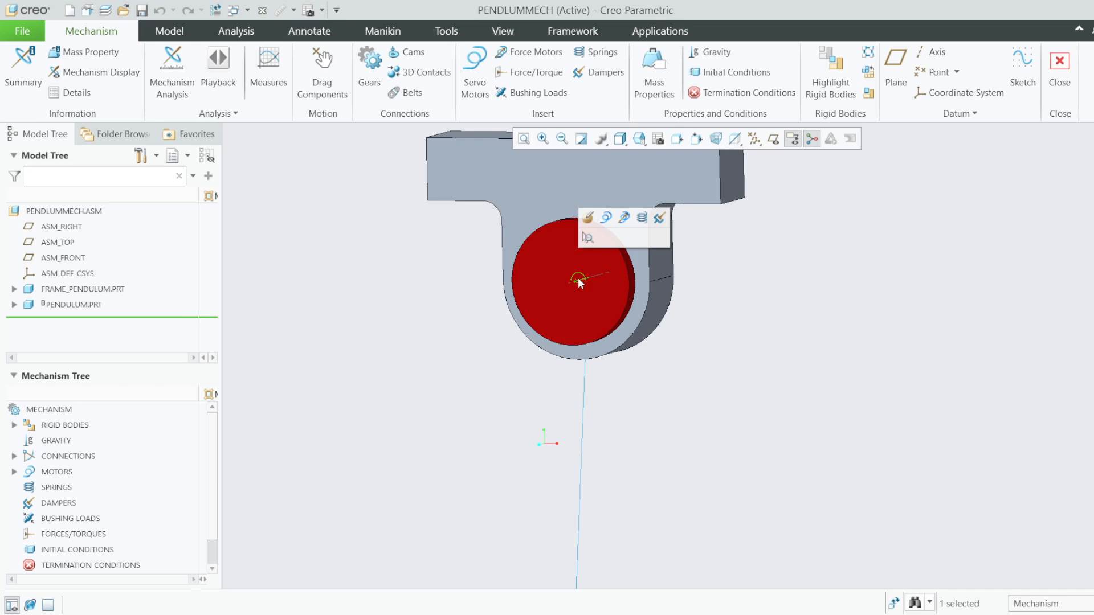
pyautogui.doubleClick(578, 278)
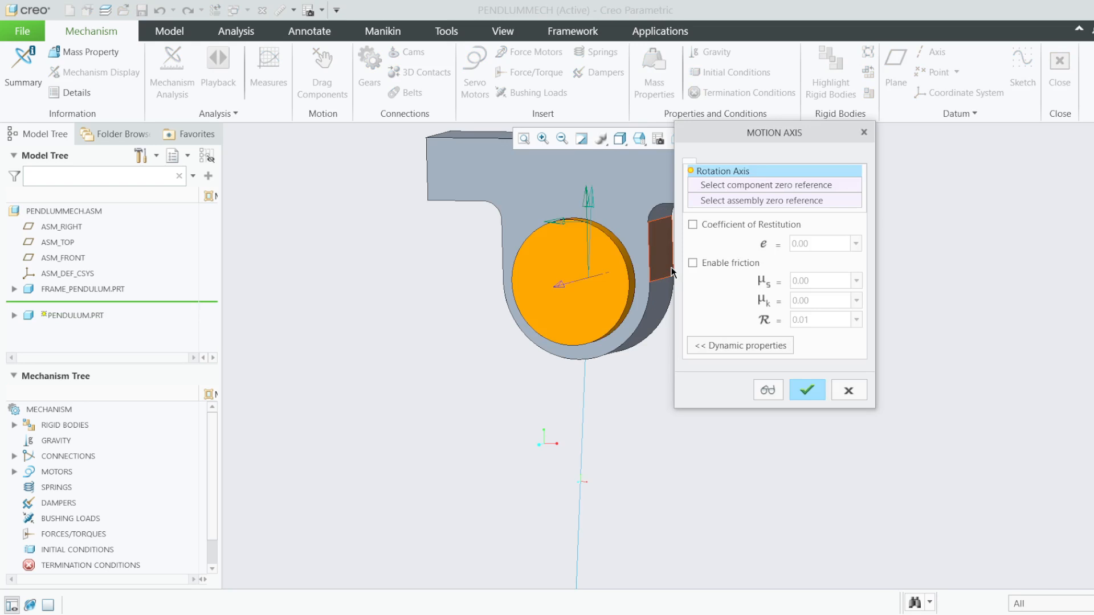
pyautogui.click(692, 262)
pyautogui.click(820, 280)
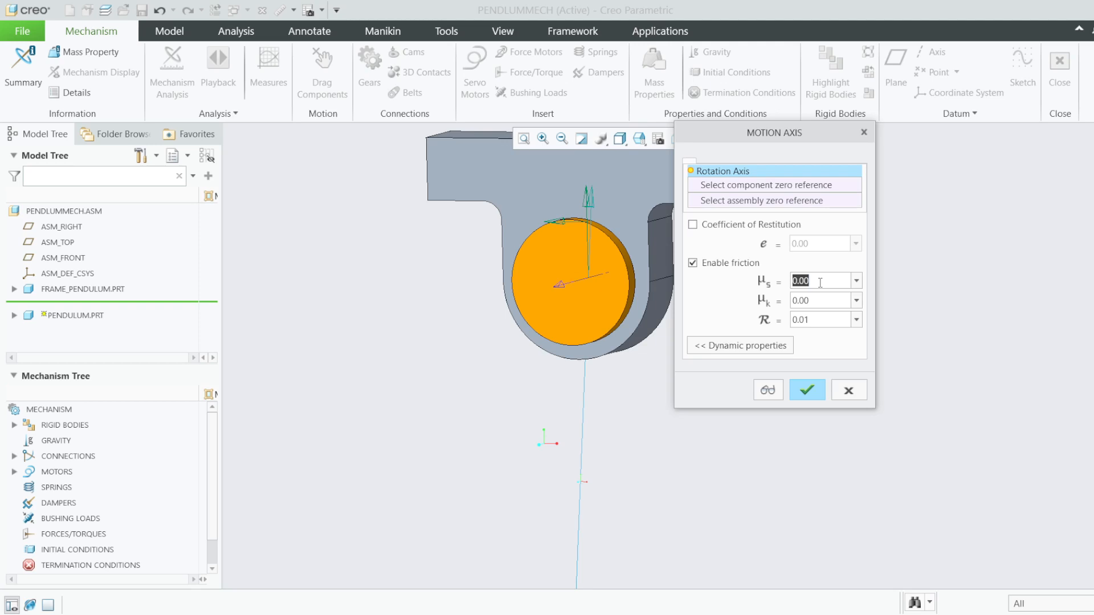
pyautogui.write('0.02')
pyautogui.press('Tab')
pyautogui.write('0.01')
pyautogui.doubleClick(803, 319)
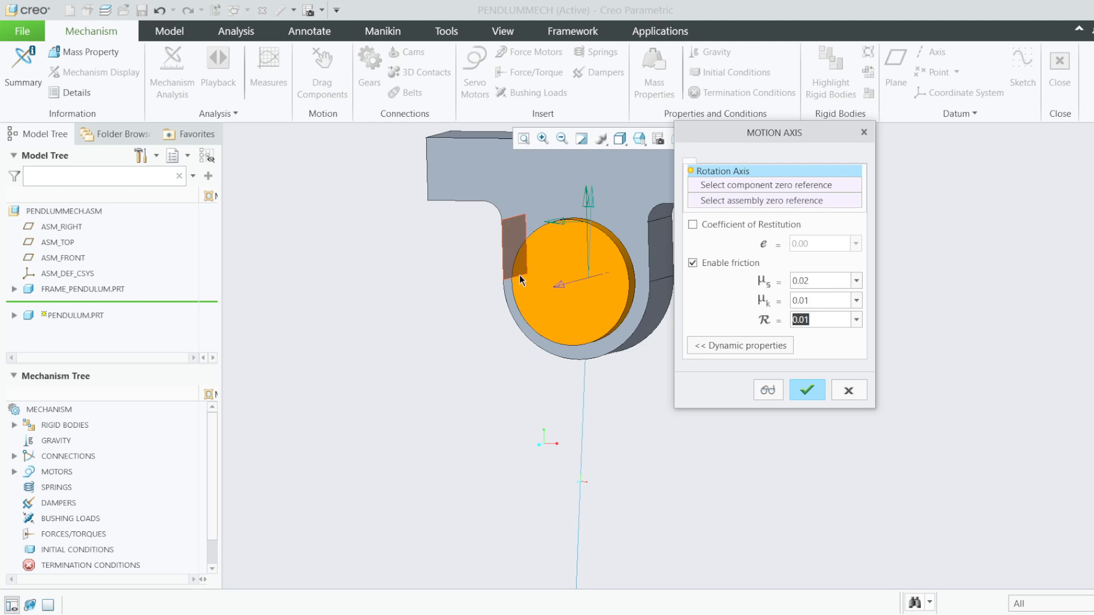
pyautogui.write('50')
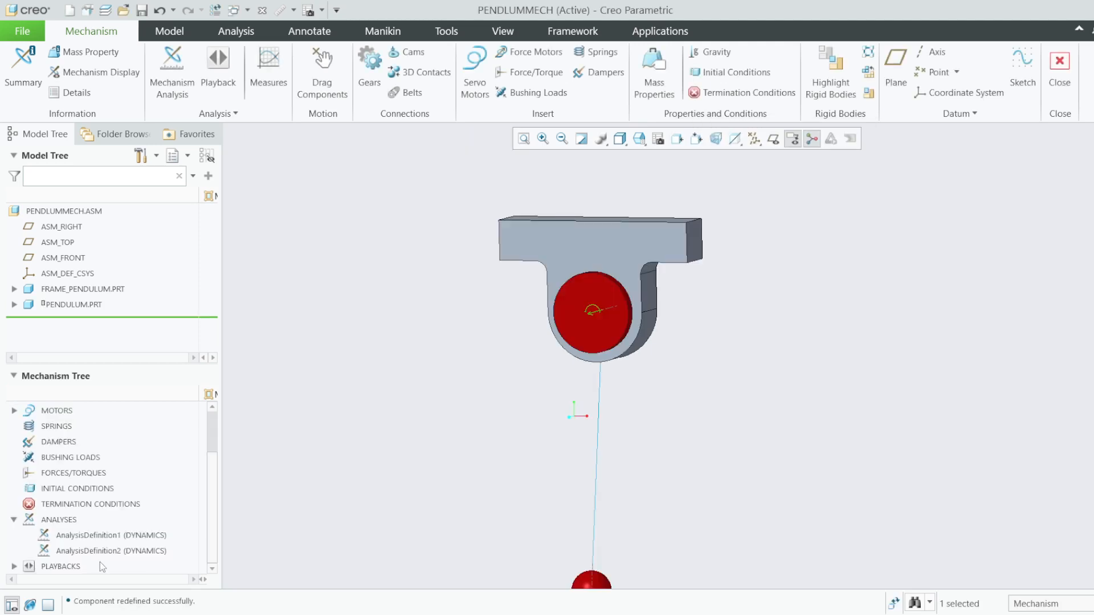
# Enable all friction alongside gravity in the external loads of AnalysisDefinition2, and orient the model to the FRONT view.
pyautogui.rightClick(100, 551)
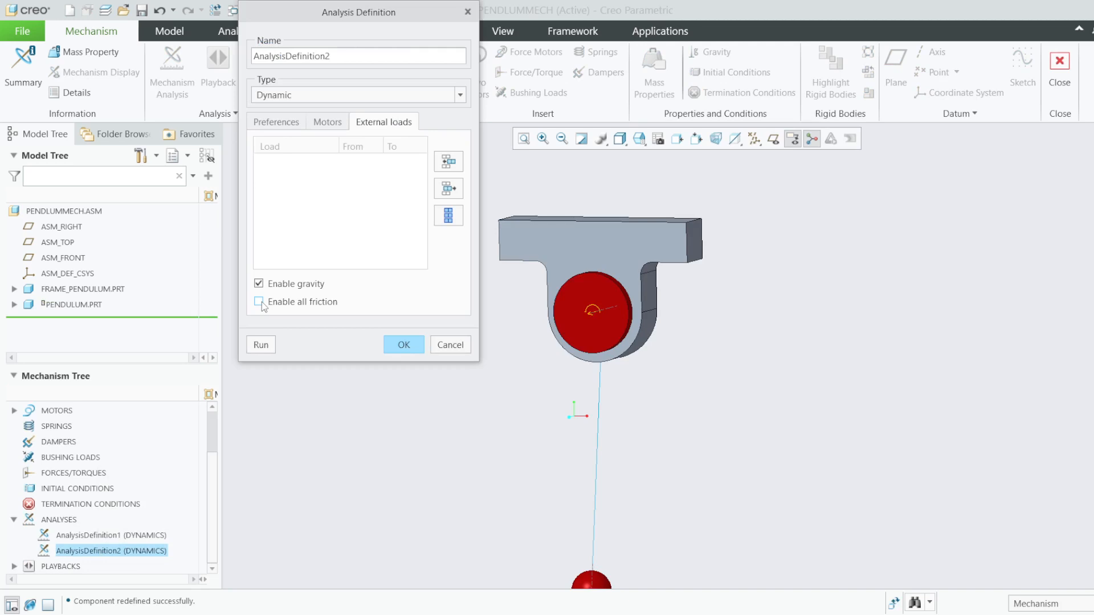
pyautogui.click(639, 138)
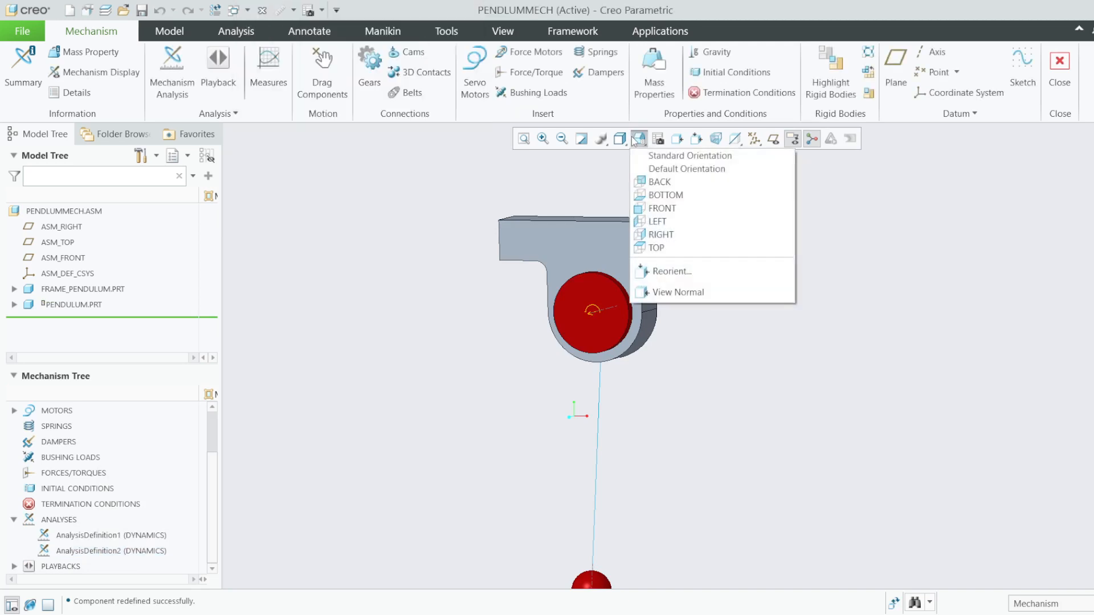
pyautogui.click(661, 208)
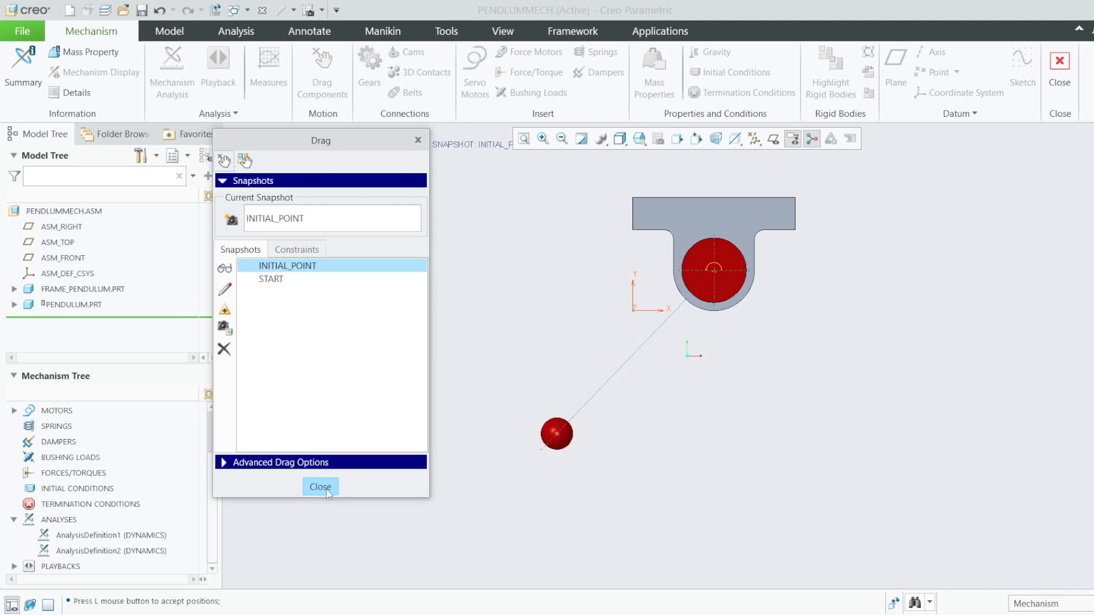
# Place the pendulum at the INITIAL_POINT snapshot and run AnalysisDefinition2 from that position, accepting its definition.
pyautogui.click(322, 488)
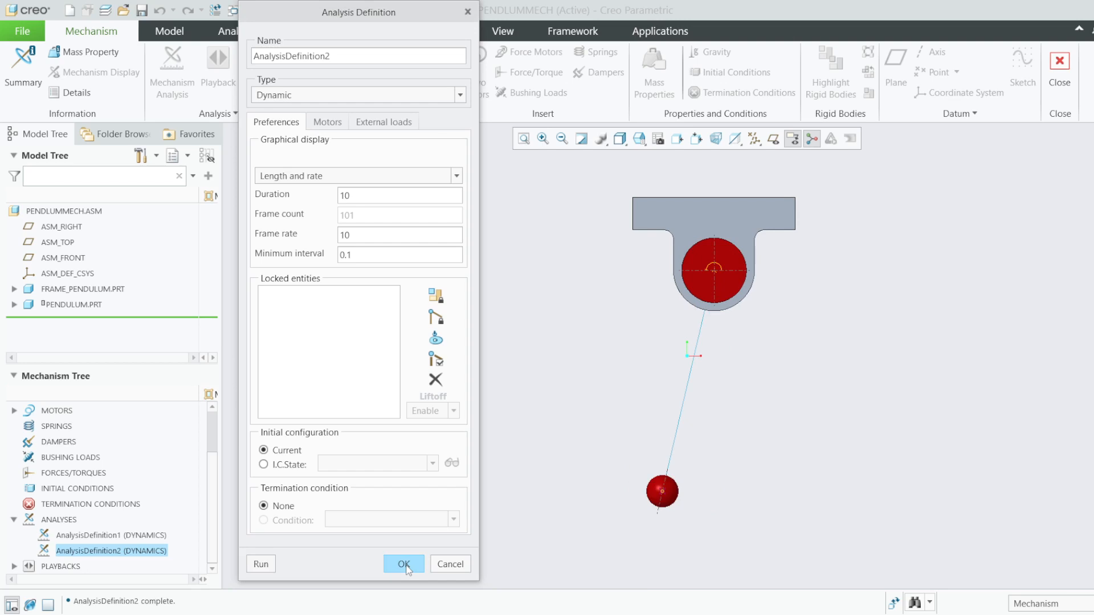
pyautogui.click(404, 564)
# Open the definition of the AnalysisDefinition2 dynamic analysis for editing.
pyautogui.rightClick(122, 551)
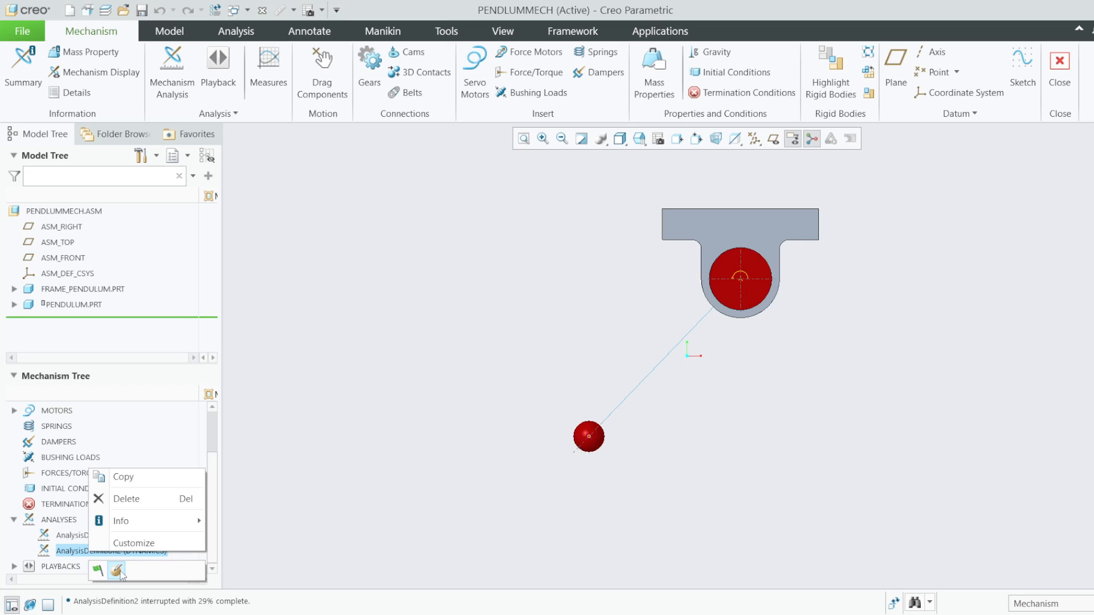
pyautogui.click(118, 570)
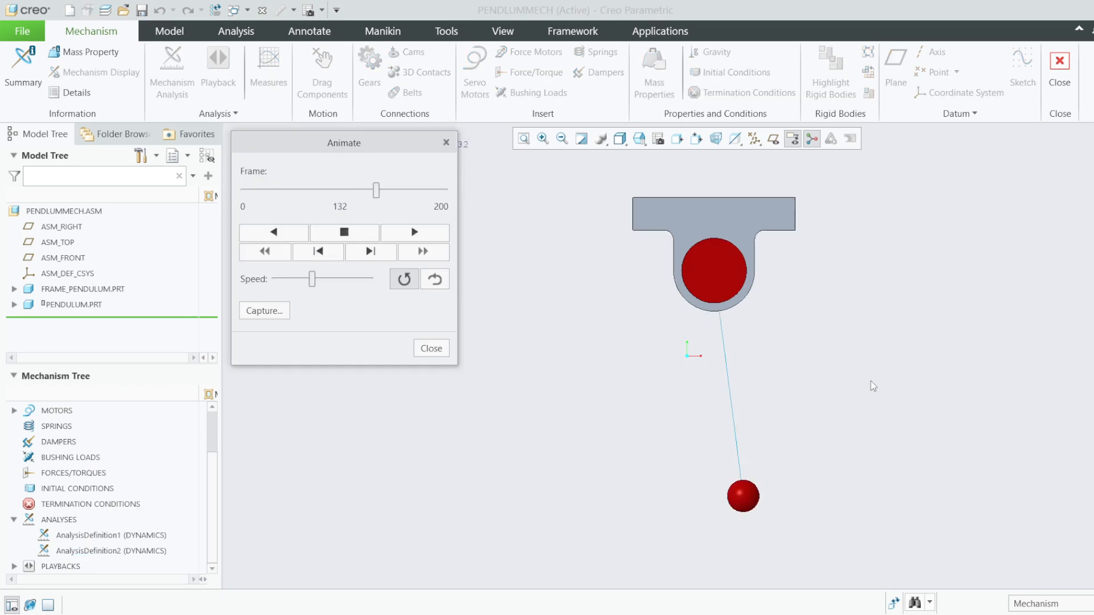